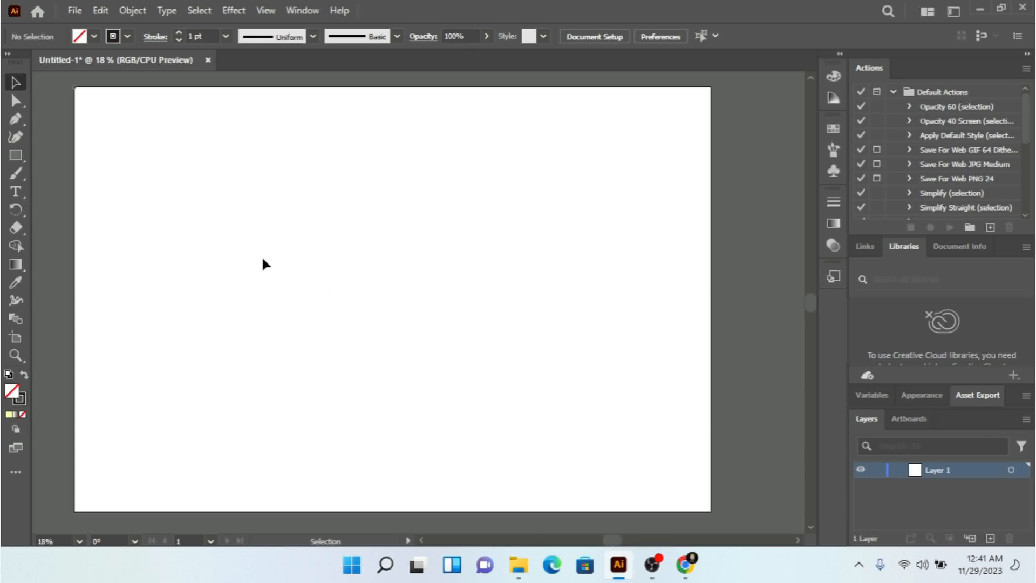
Step: Draw an ellipse for the head, about 800 px wide and 843 px high, in the upper middle of the artboard
click(18, 158)
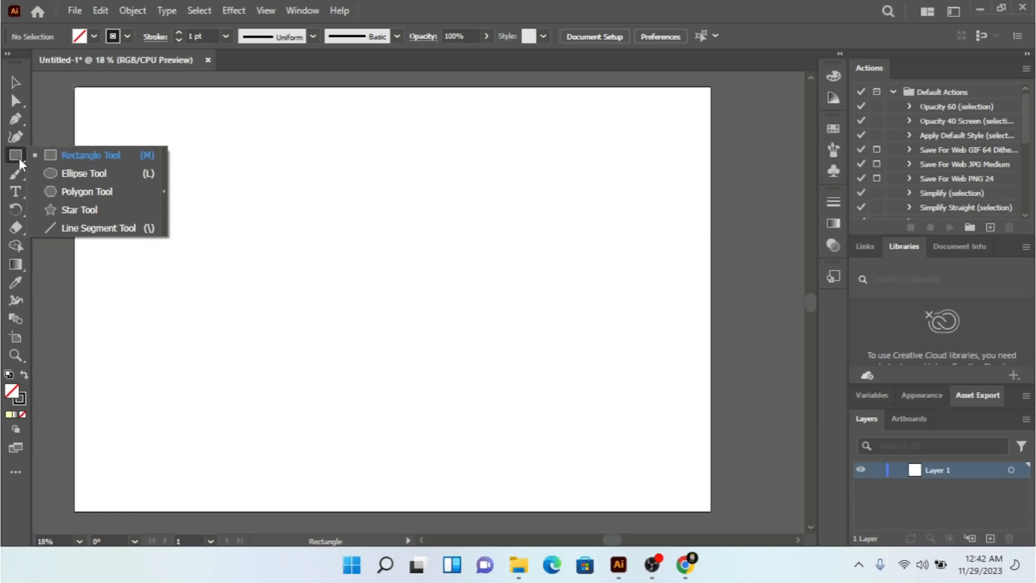
click(72, 173)
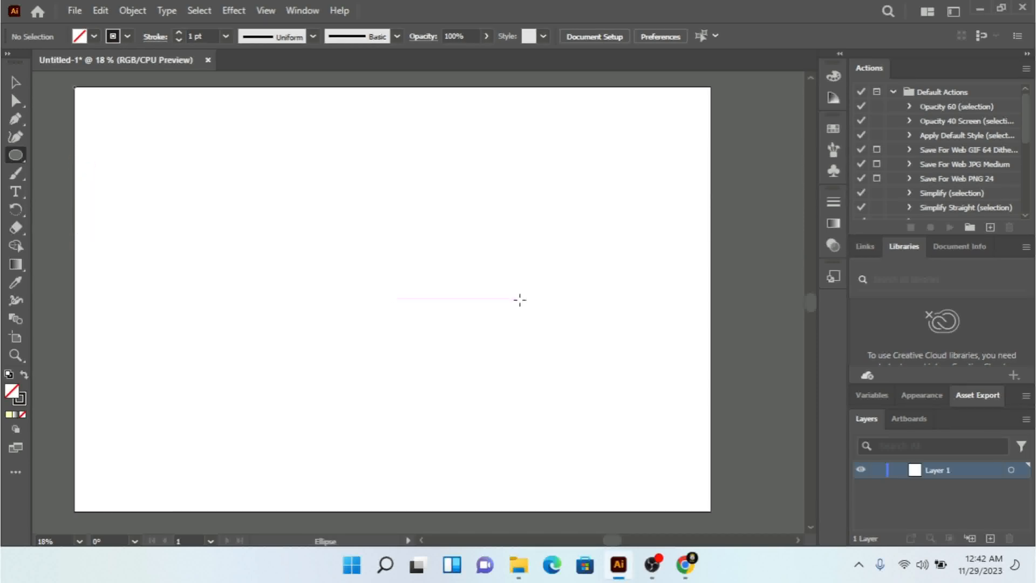
drag(266, 176, 436, 356)
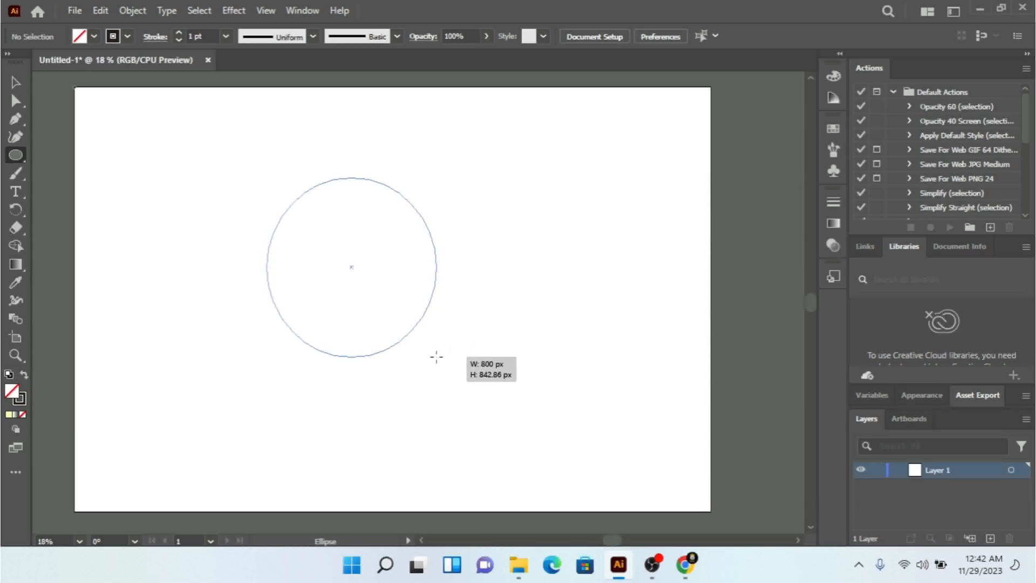
drag(381, 330, 381, 330)
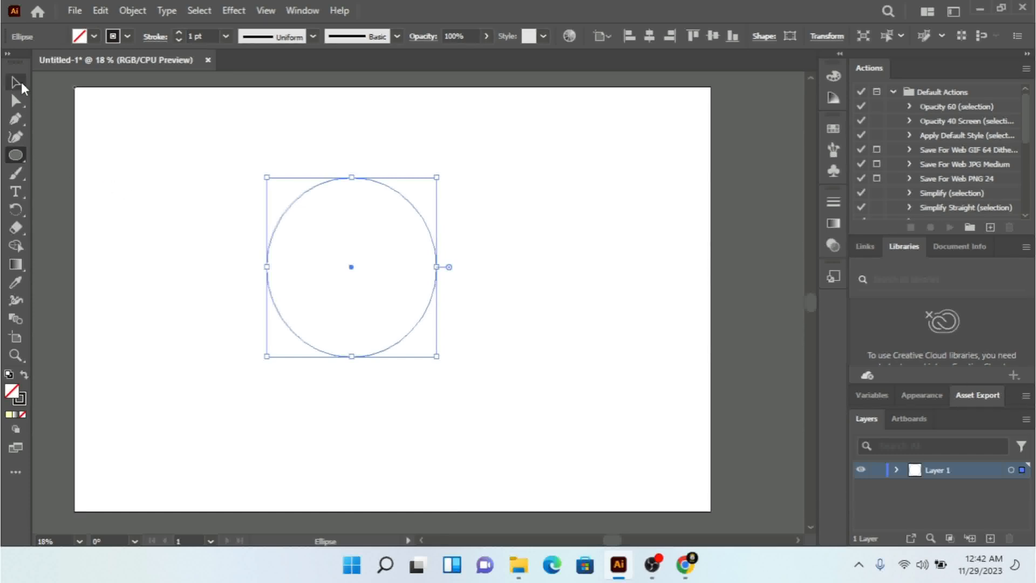
Step: Draw a wide rectangle across the top of the head ellipse, extending slightly past both of its sides
click(19, 151)
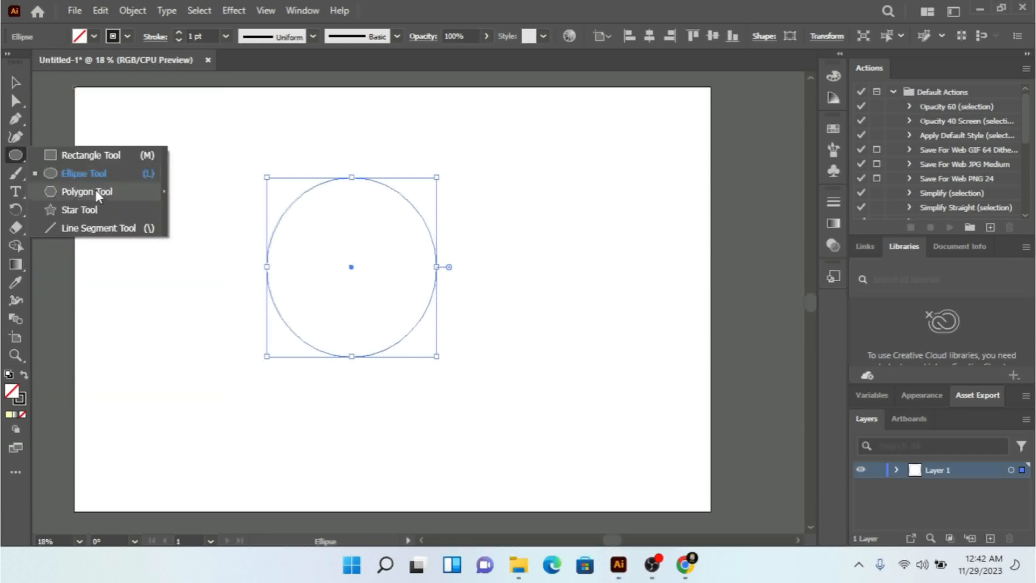
click(79, 154)
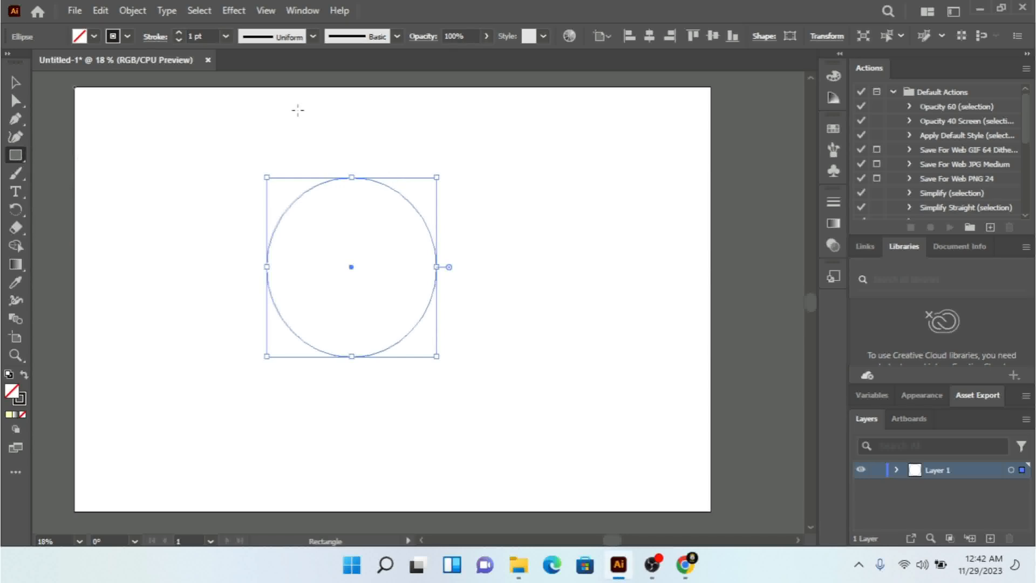
click(262, 156)
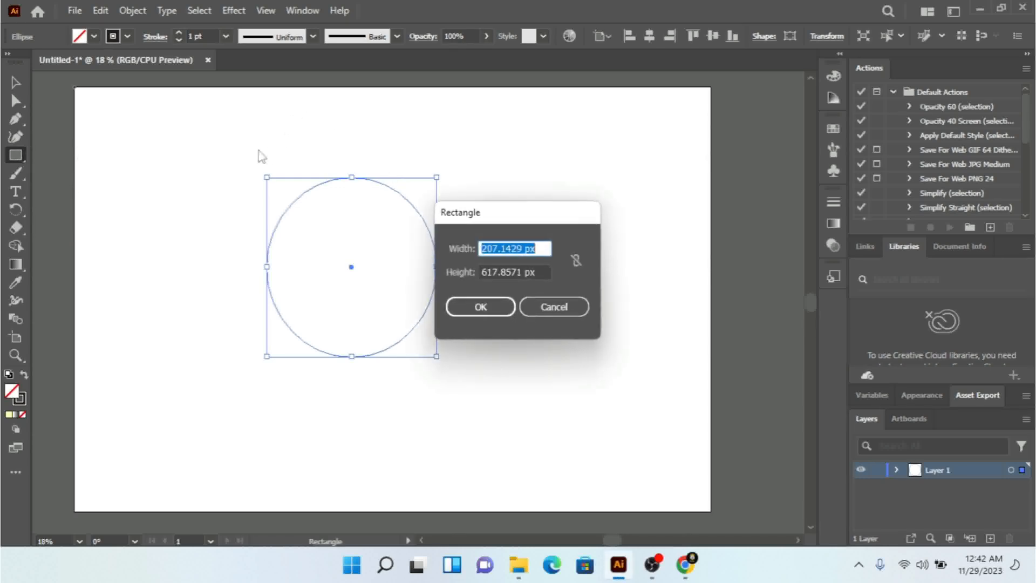
click(575, 307)
drag(248, 147, 449, 226)
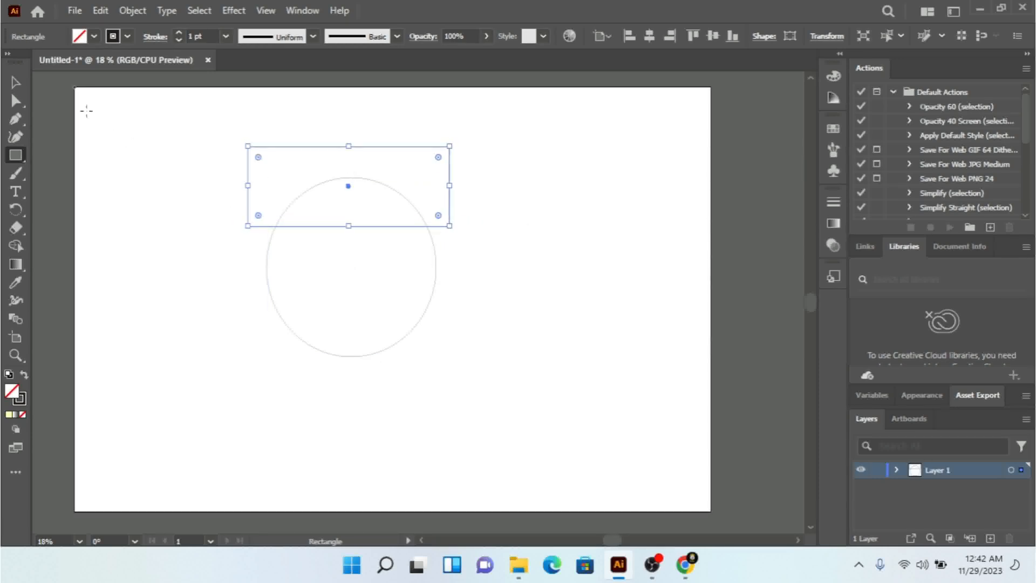
click(17, 84)
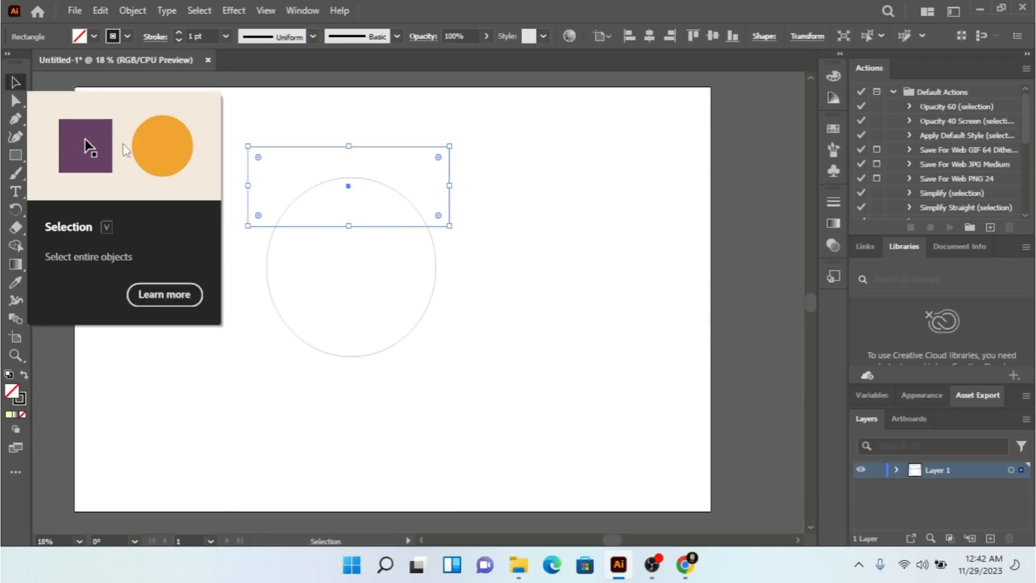
click(571, 312)
Step: Draw a small upright ellipse as an ear, place it over the head's left edge and enlarge it slightly
click(13, 154)
click(55, 178)
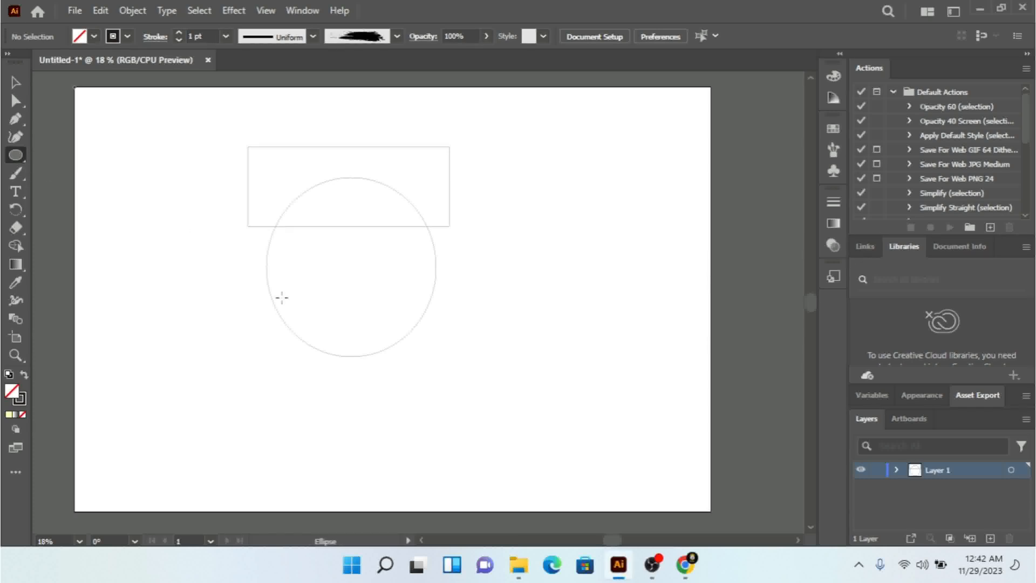
drag(225, 259, 249, 295)
click(14, 83)
click(251, 304)
drag(246, 275, 269, 274)
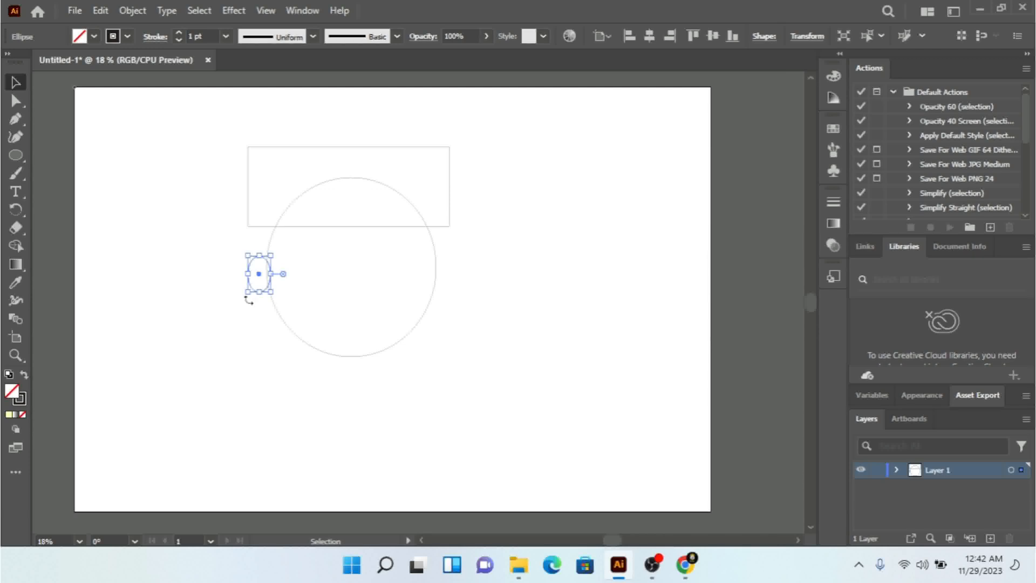
drag(249, 292, 242, 301)
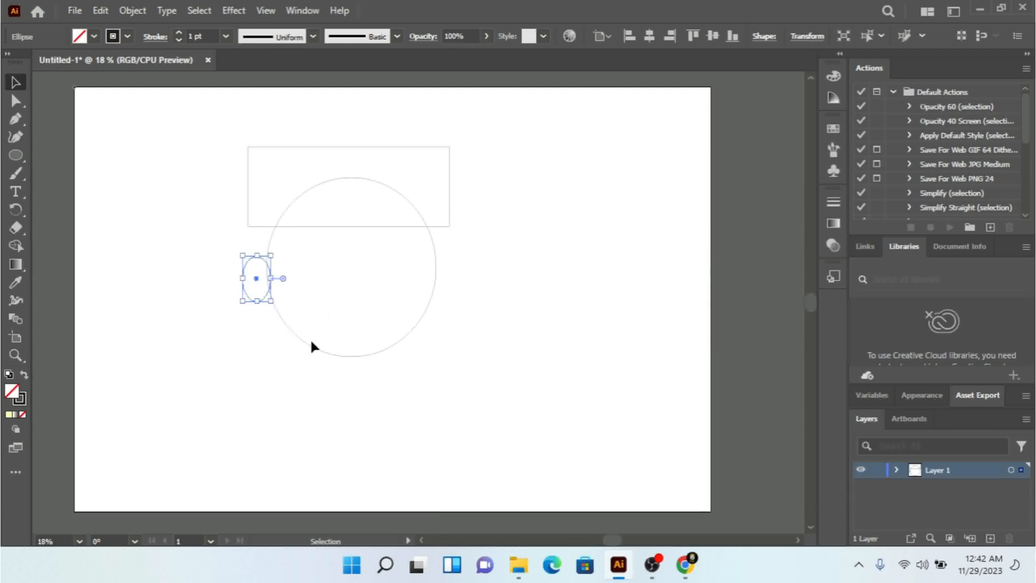
click(267, 337)
Step: Send the left ear ellipse to the back, behind the head
click(261, 301)
right_click(261, 301)
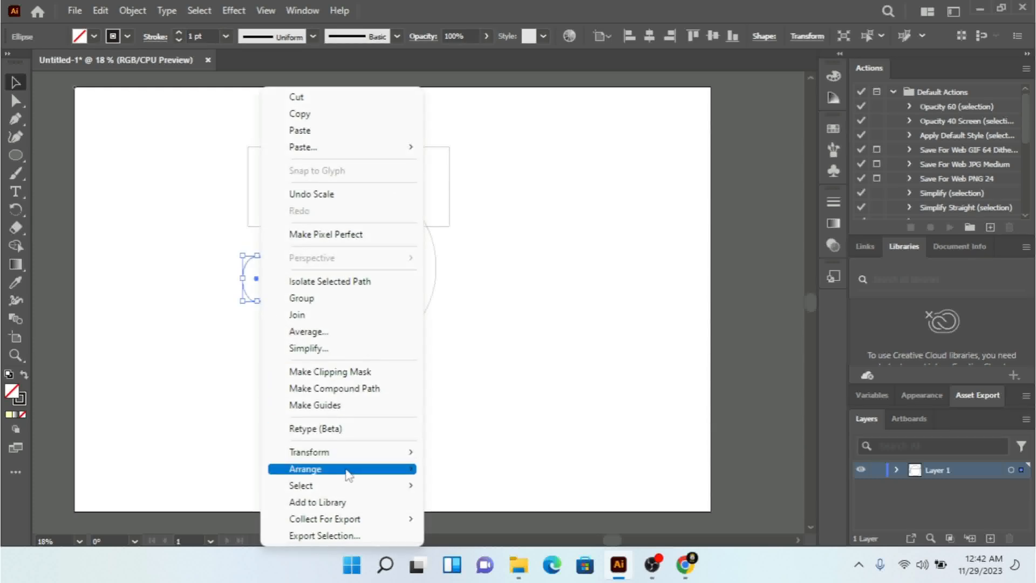
mouse_move(347, 469)
click(460, 518)
click(429, 406)
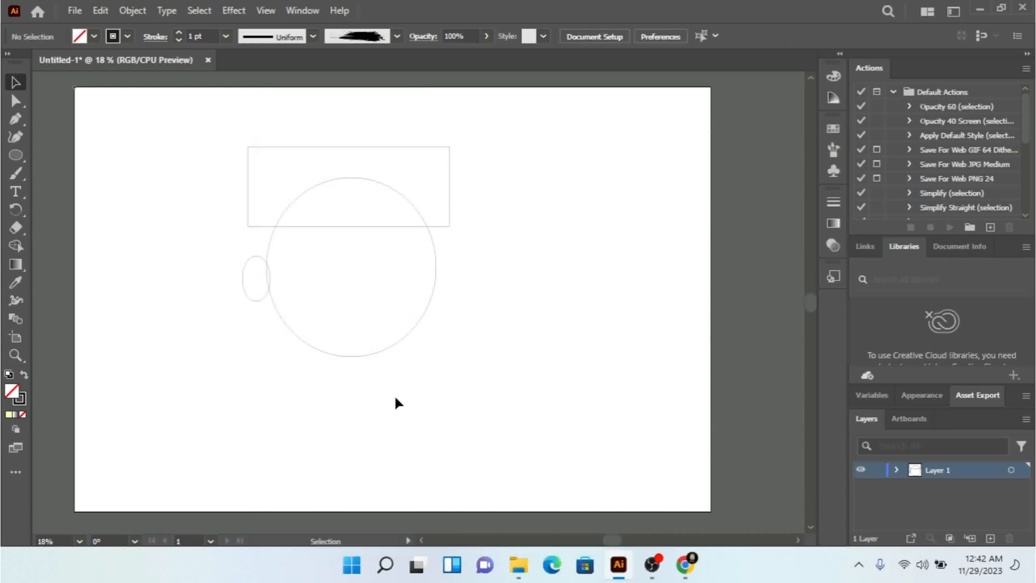
Step: Rotate the left ear slightly counterclockwise and nudge it right so it overlaps the head's edge
click(255, 300)
drag(273, 308, 279, 305)
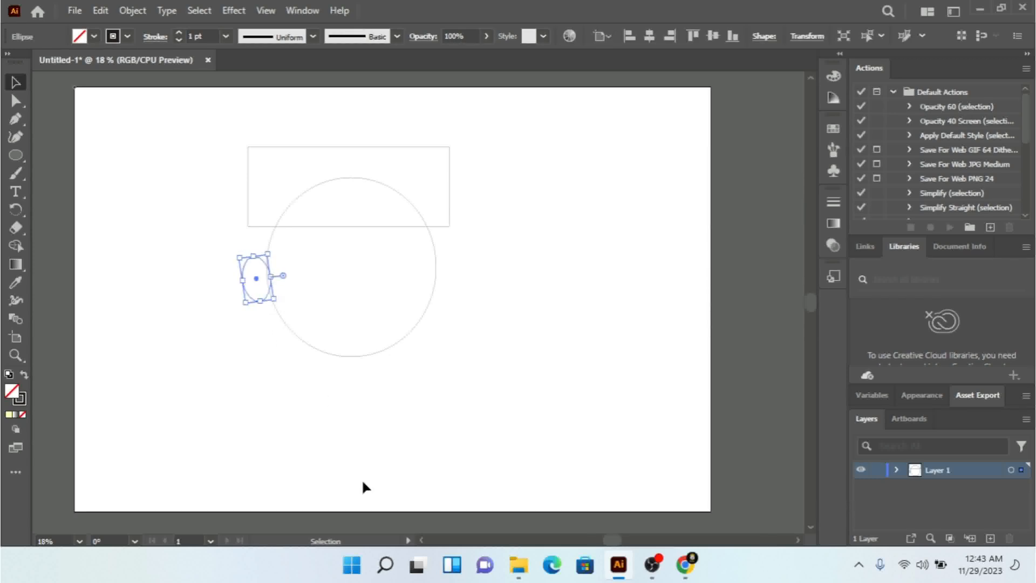
key(Right)
key(Right)
key(Right)
key(Right)
key(Right)
key(Right)
key(Right)
key(Right)
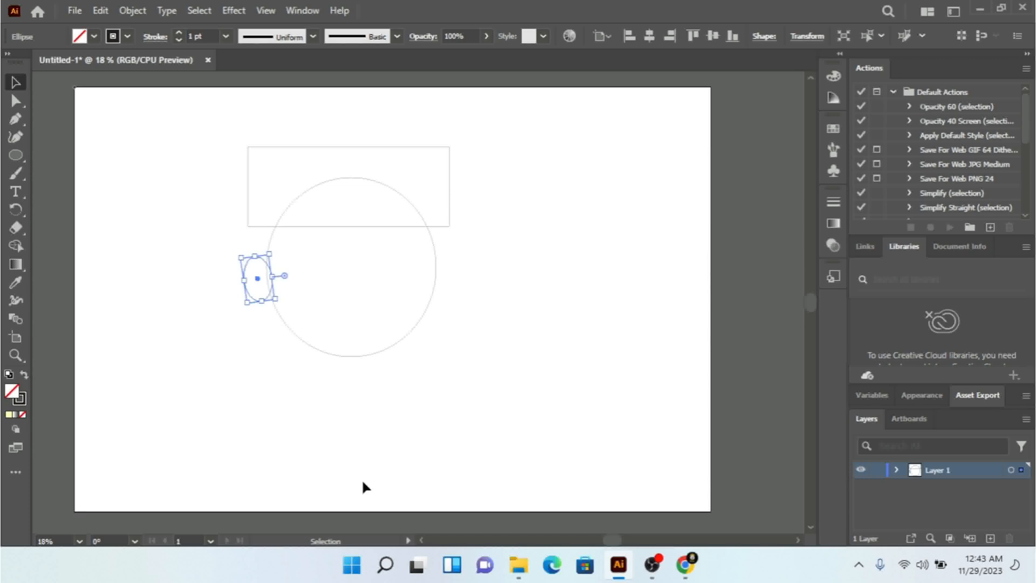
Step: Paste a copy of the left ear and reflect it to form the opposite ear
key(a)
key(v)
key(ctrl+v)
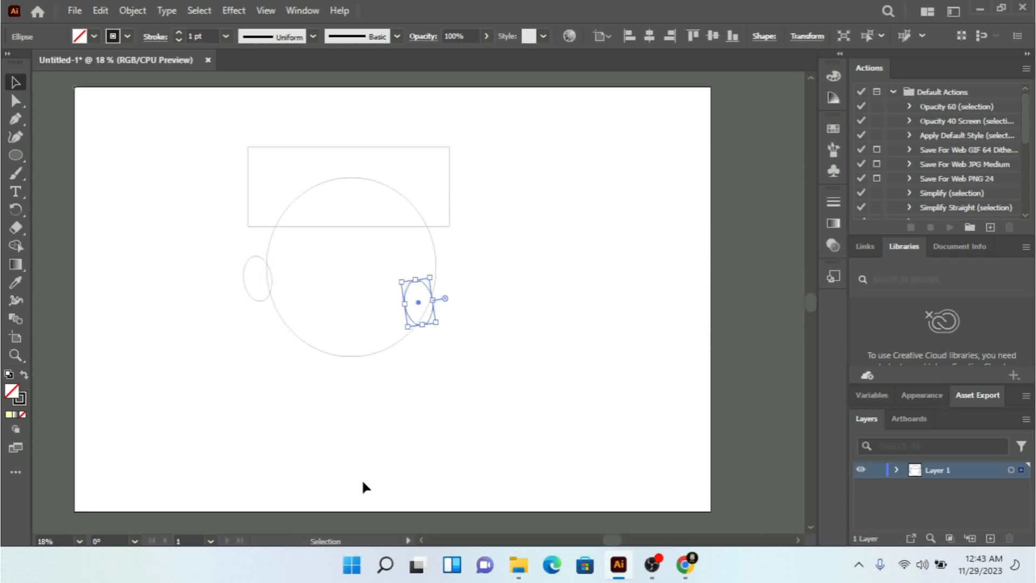
right_click(426, 283)
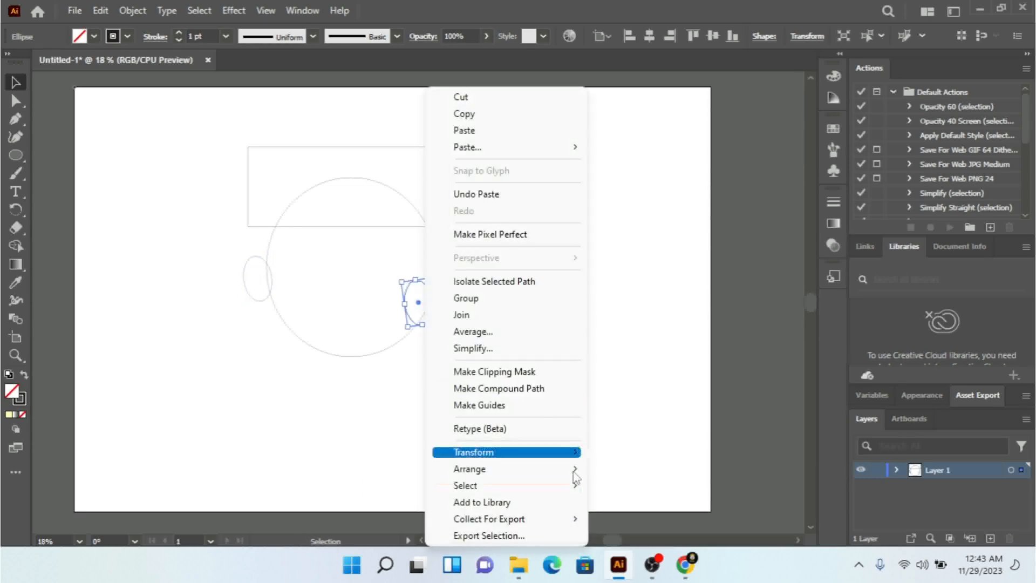
mouse_move(571, 472)
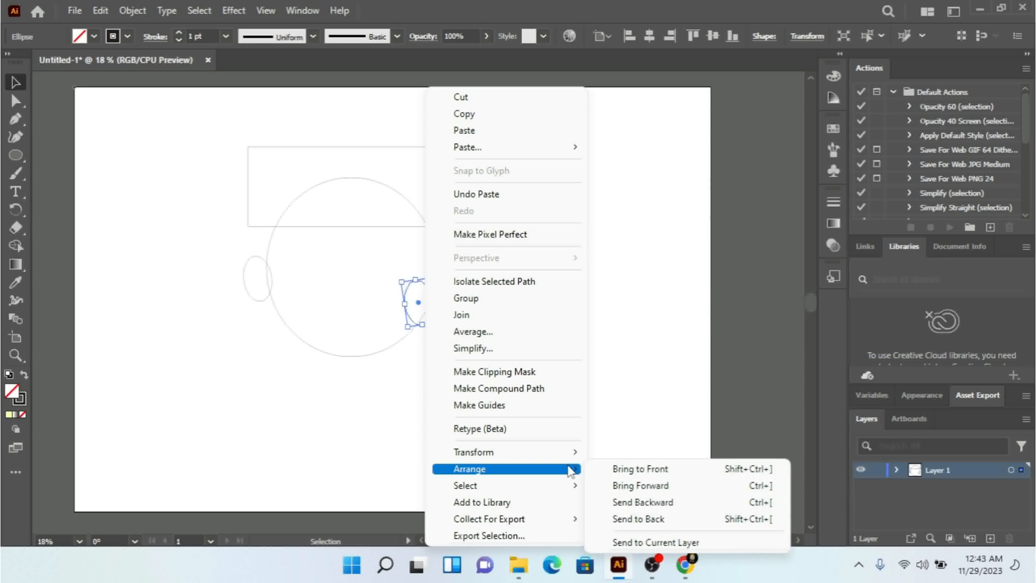
mouse_move(572, 452)
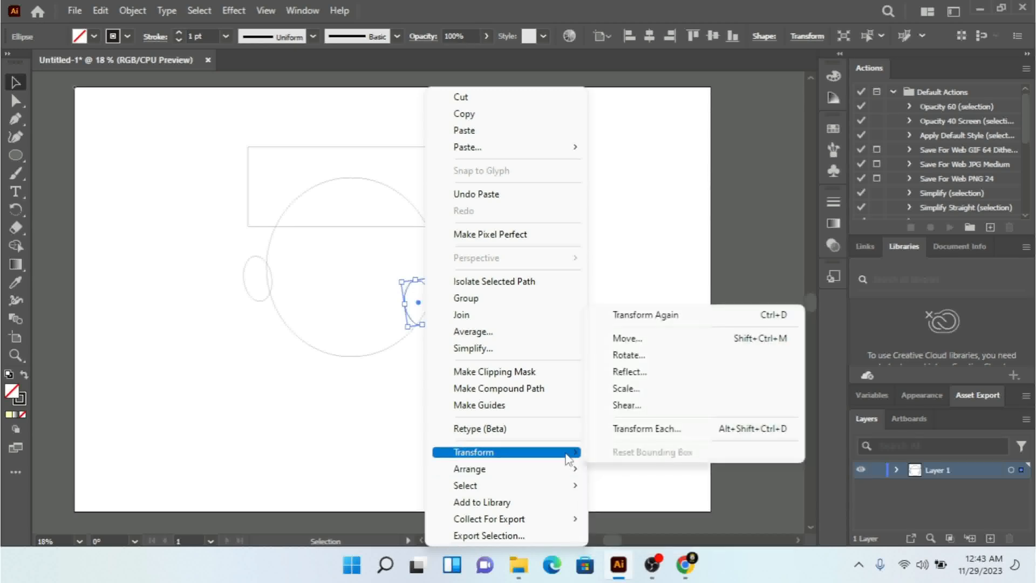
click(644, 376)
click(519, 374)
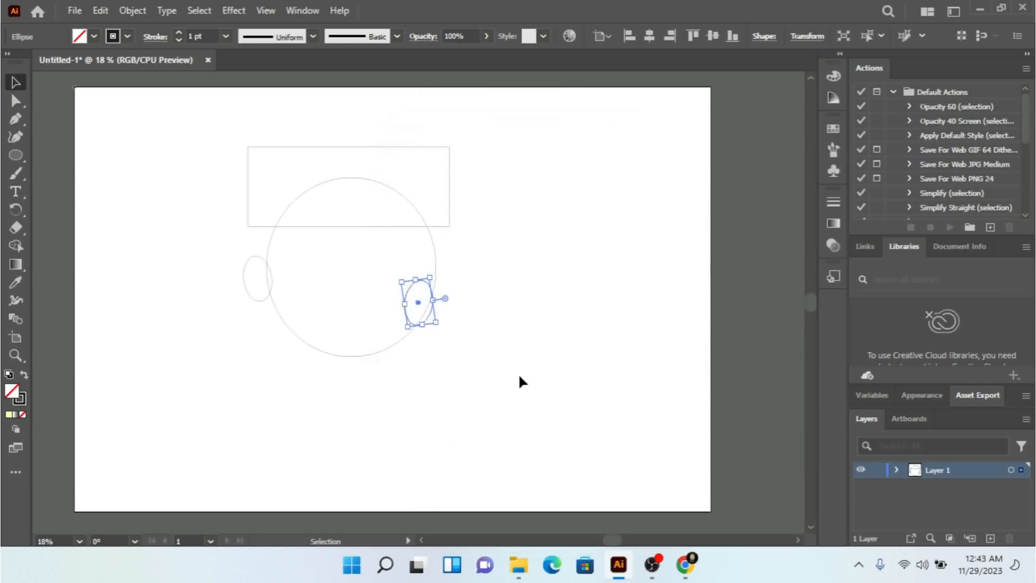
Step: Move the reflected ear to the head's right edge, level with the left ear
click(458, 335)
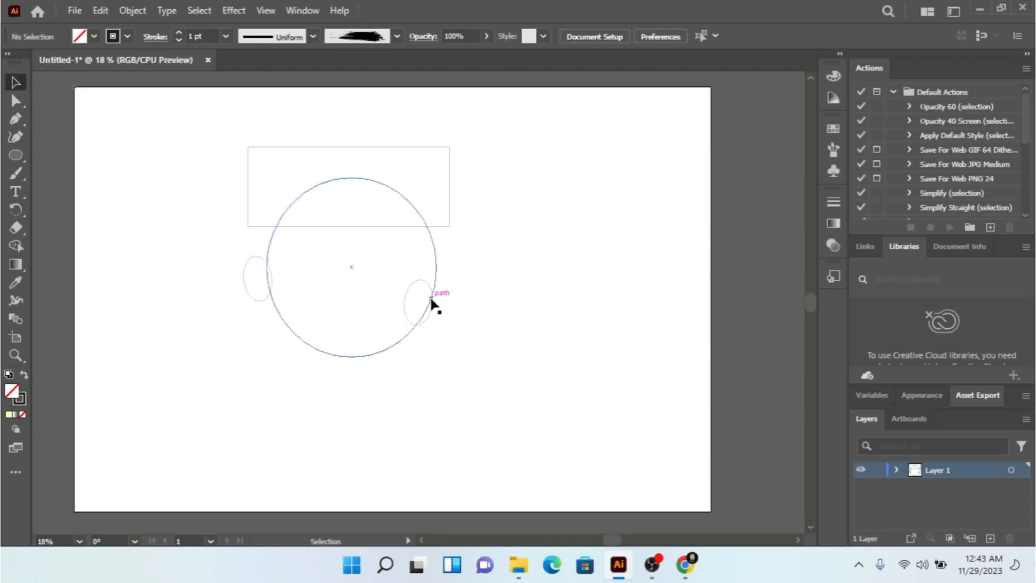
drag(435, 301, 459, 283)
click(468, 423)
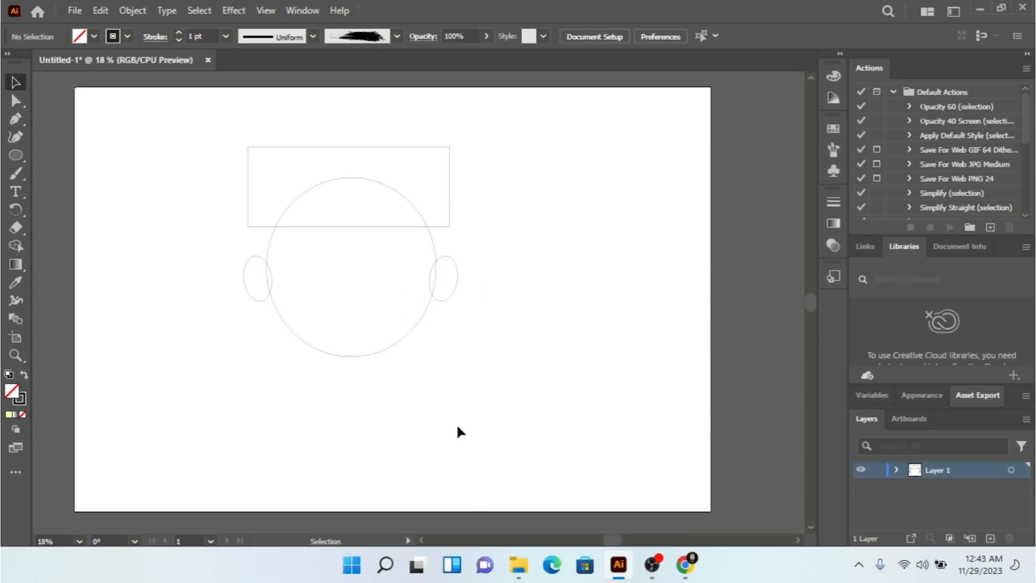
Step: Draw a small upright rectangle for the neck, starting at the lower edge of the head
drag(15, 156, 43, 154)
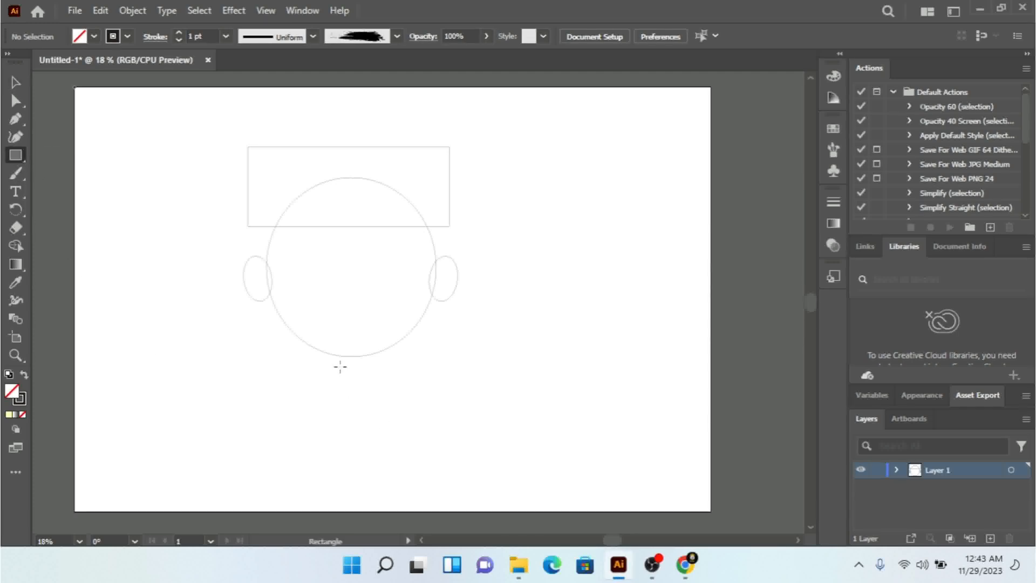
drag(331, 357, 383, 423)
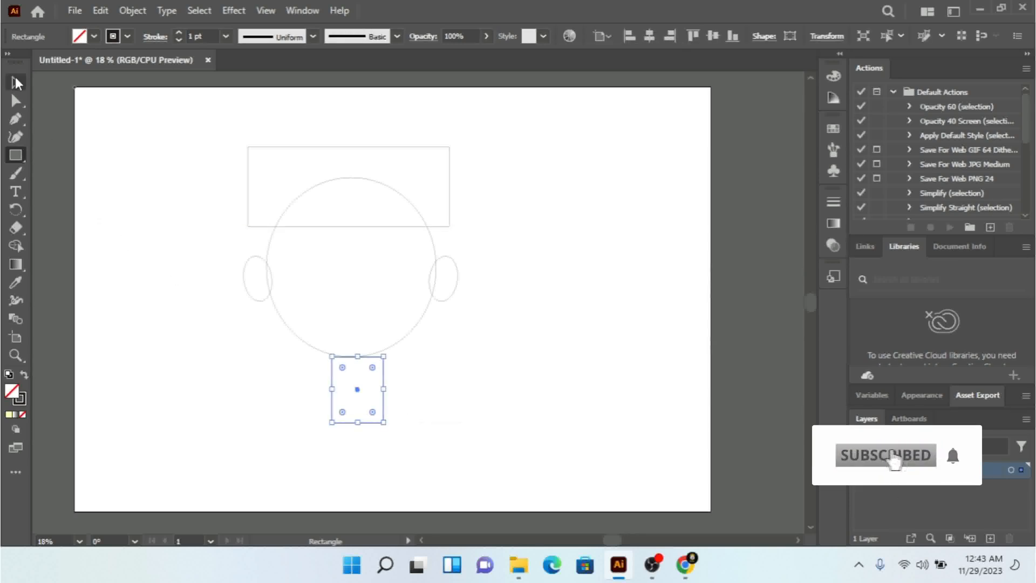
click(17, 82)
click(532, 397)
Step: Send the neck rectangle to the back, behind the head
drag(396, 397, 342, 423)
right_click(362, 403)
mouse_move(496, 468)
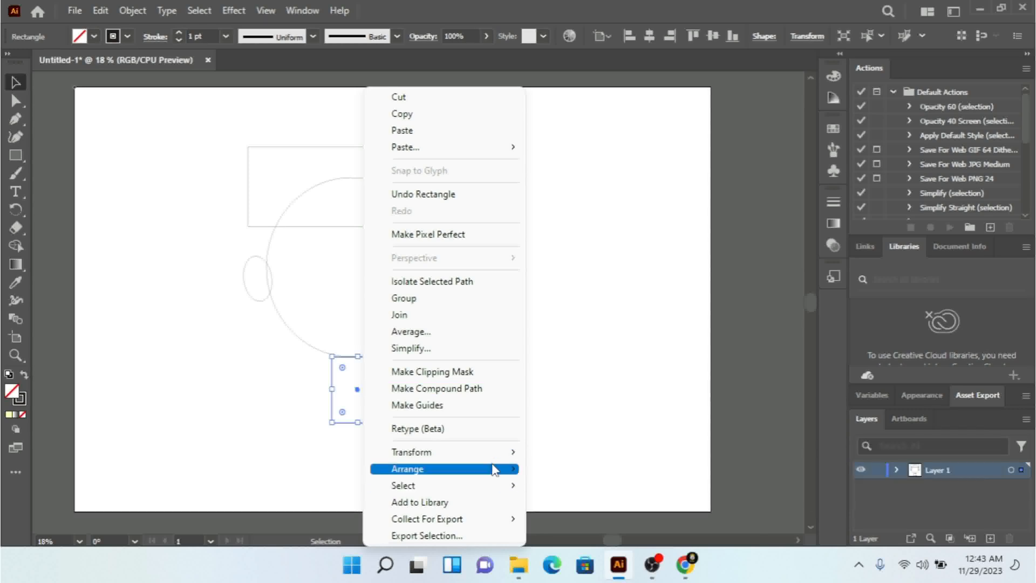
click(577, 518)
click(531, 395)
Step: Move the neck rectangle up so it overlaps the bottom of the head, and shorten it slightly
drag(435, 370, 345, 413)
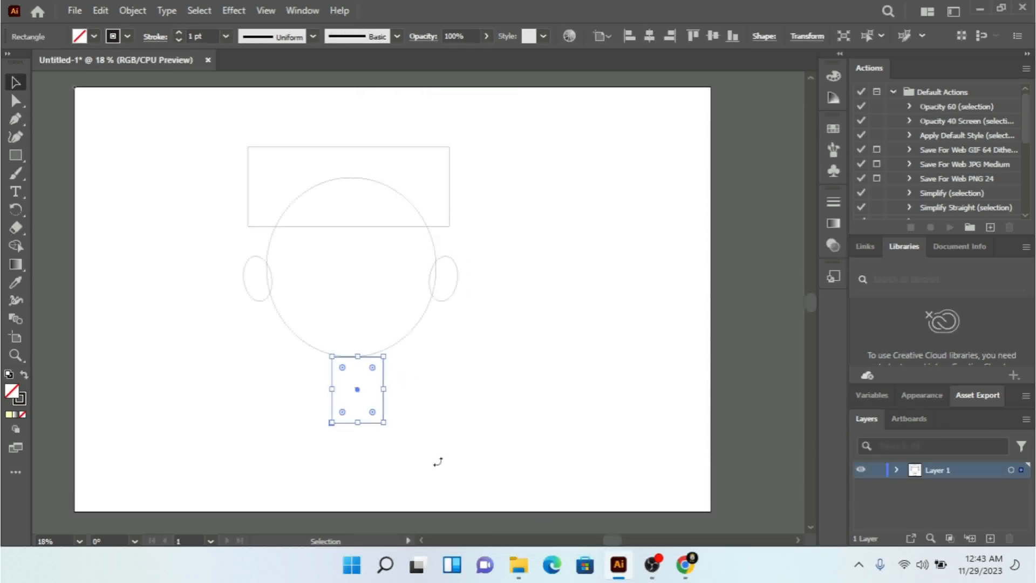
key(Up)
key(Up)
key(Up)
key(Up)
key(Up)
key(Up)
drag(358, 414, 358, 410)
click(507, 399)
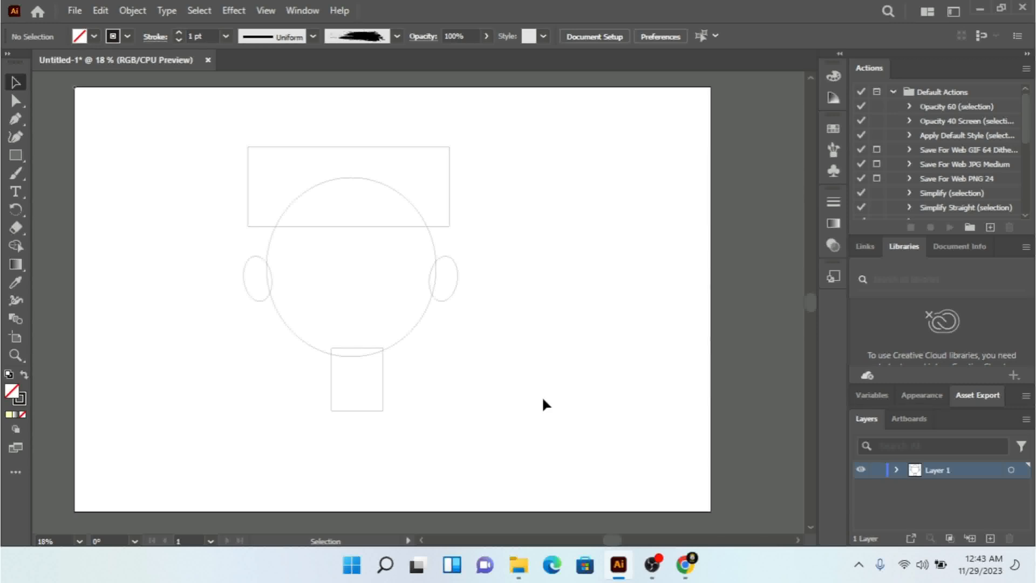
Step: Draw a wide rectangle for the shoulders overlapping the neck's lower end, and narrow it from its left side
click(16, 155)
drag(163, 405, 510, 504)
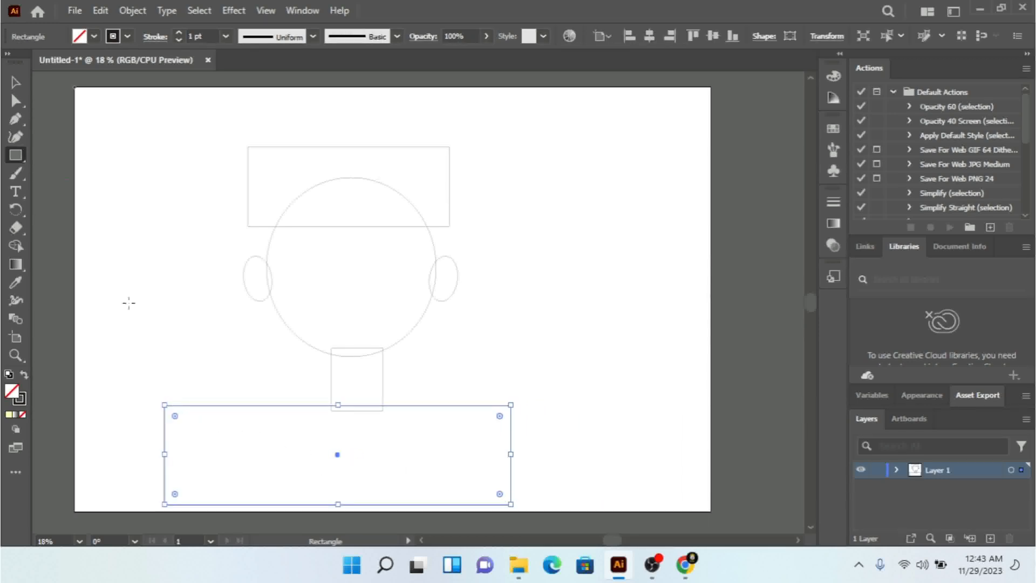
click(15, 82)
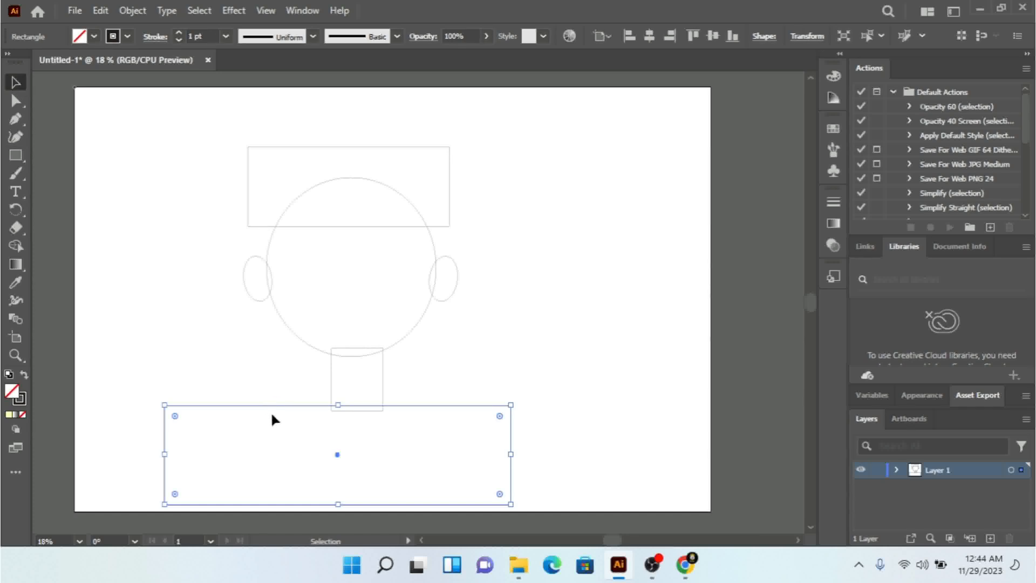
drag(165, 454, 219, 456)
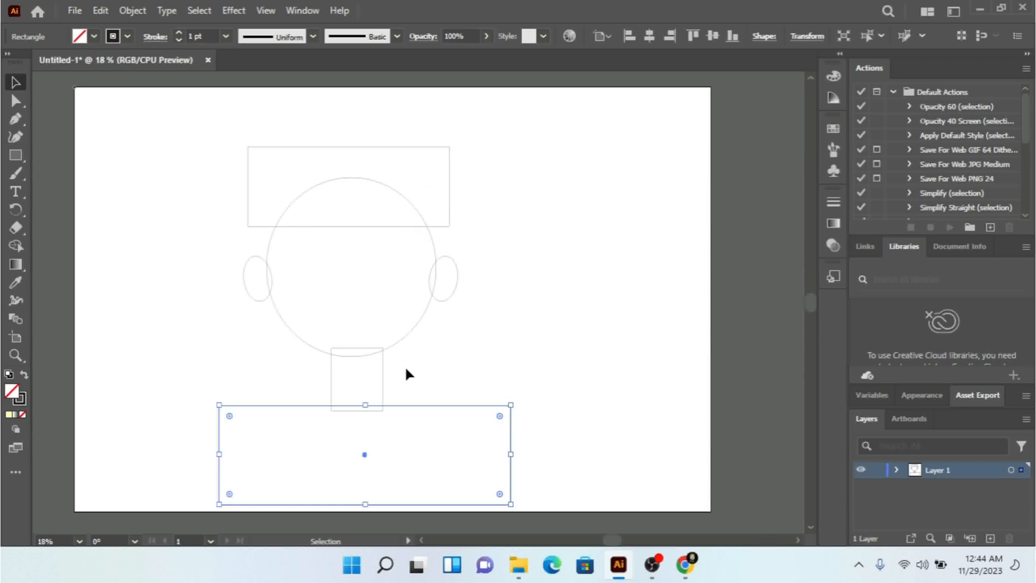
Step: Select both ears, align them with each other and group them
click(442, 300)
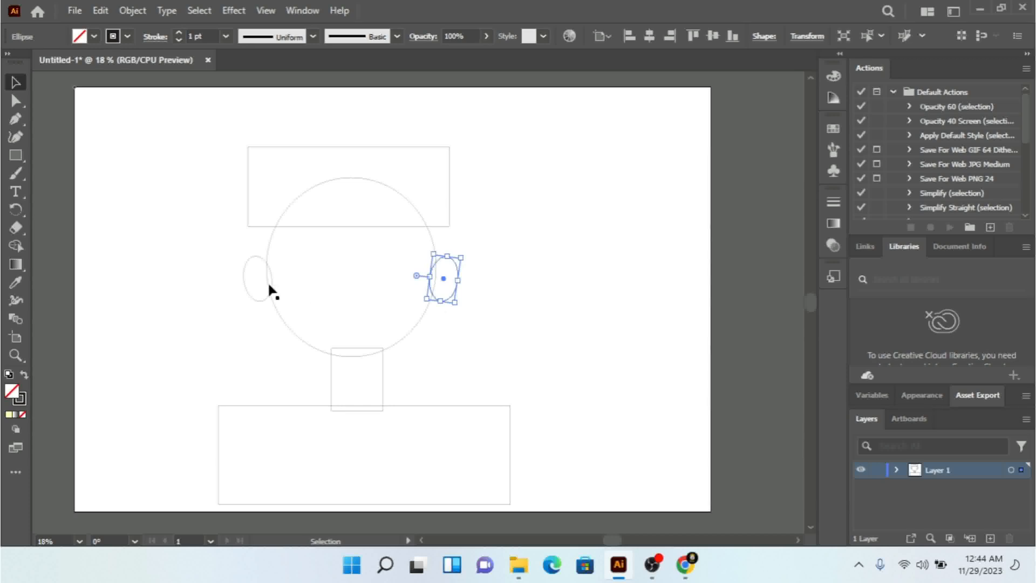
shift+click(259, 260)
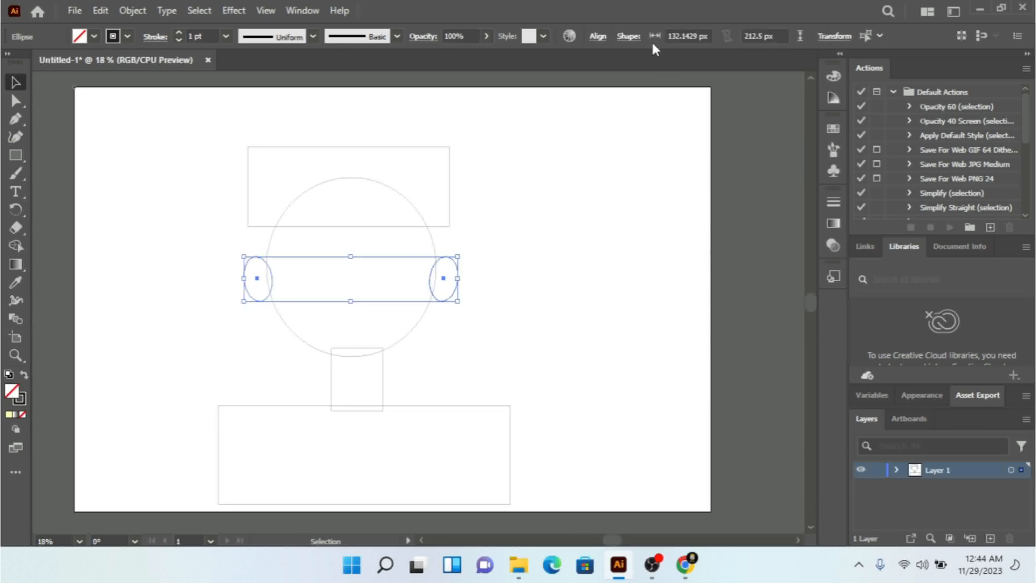
click(597, 37)
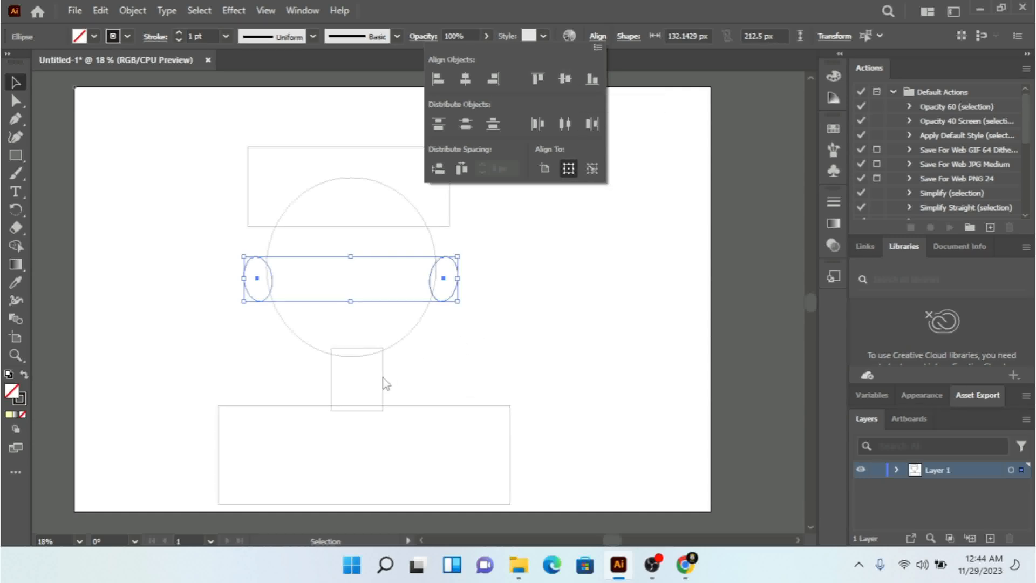
click(392, 274)
right_click(392, 274)
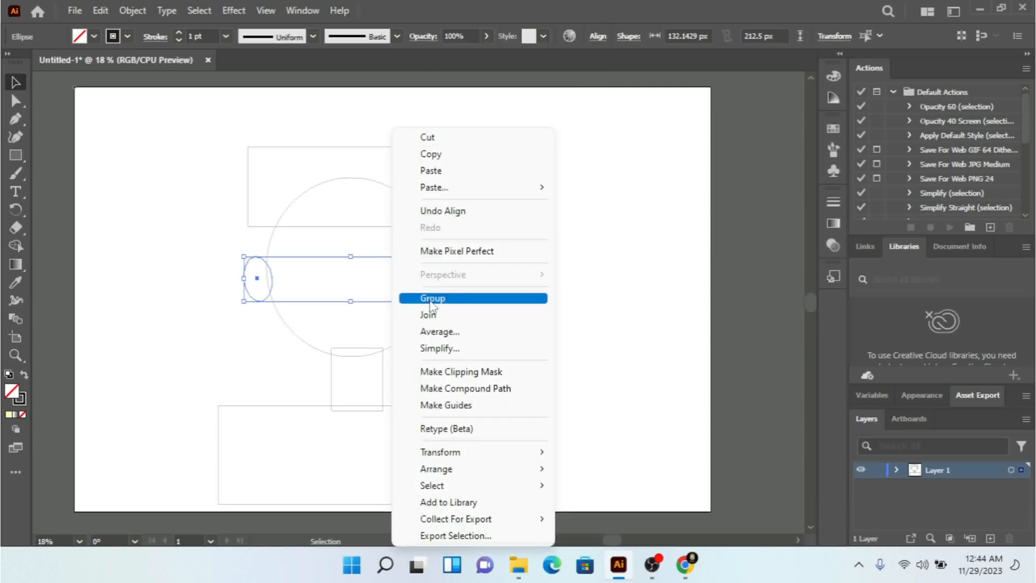
click(432, 298)
click(415, 333)
Step: Align the head circle and the neck rectangle on their horizontal centers and group them
click(408, 329)
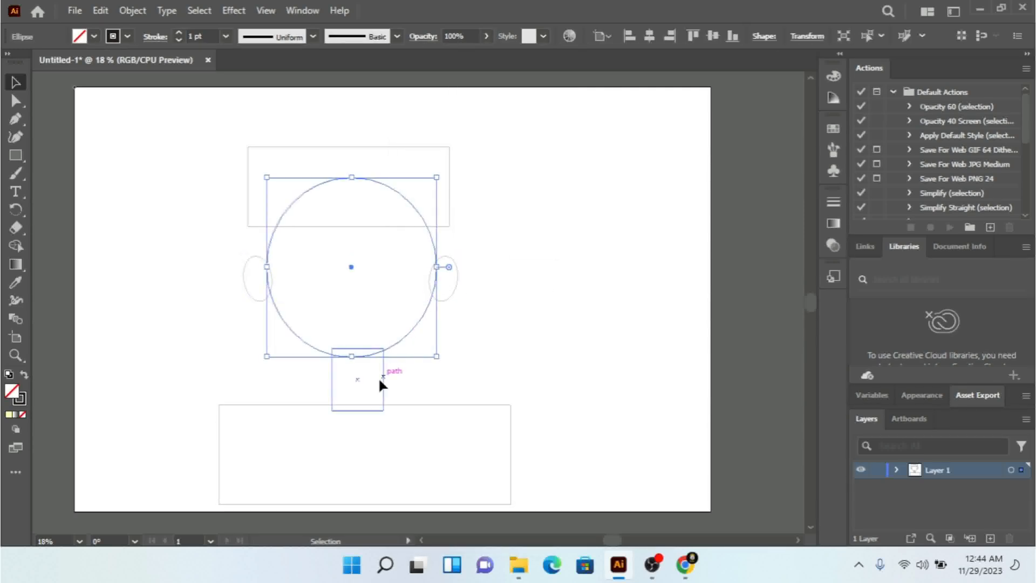
shift+click(385, 390)
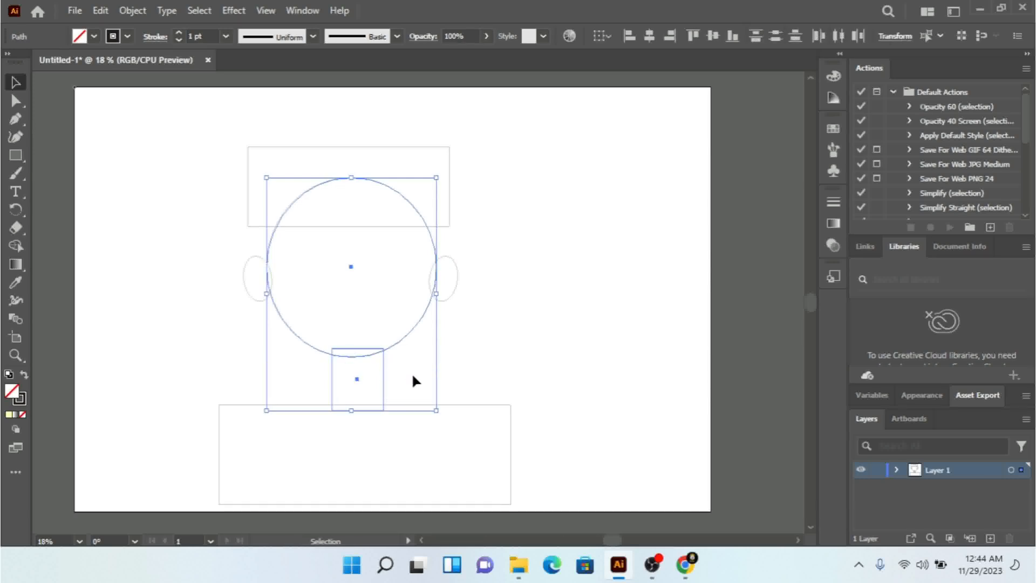
click(650, 36)
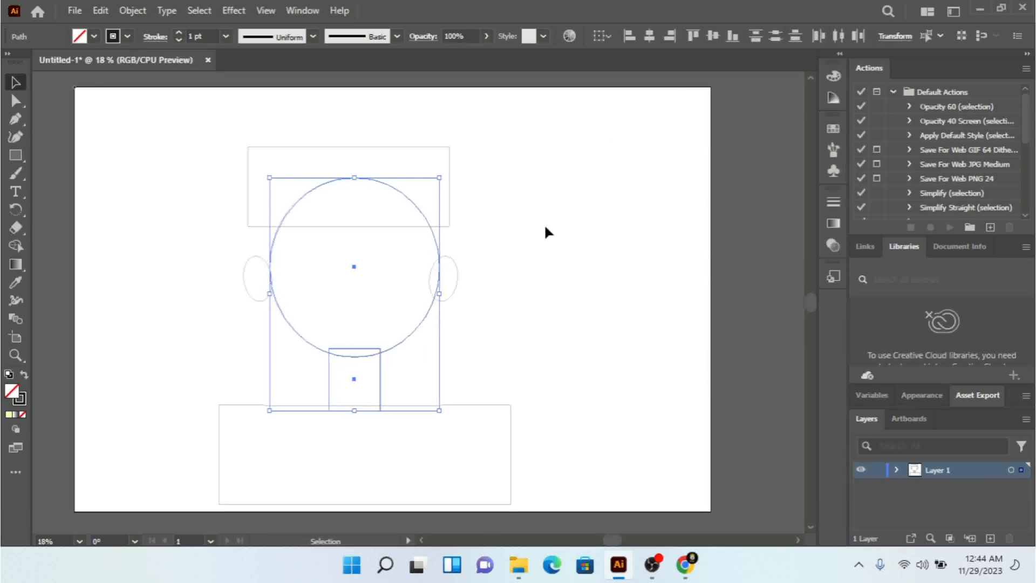
right_click(380, 282)
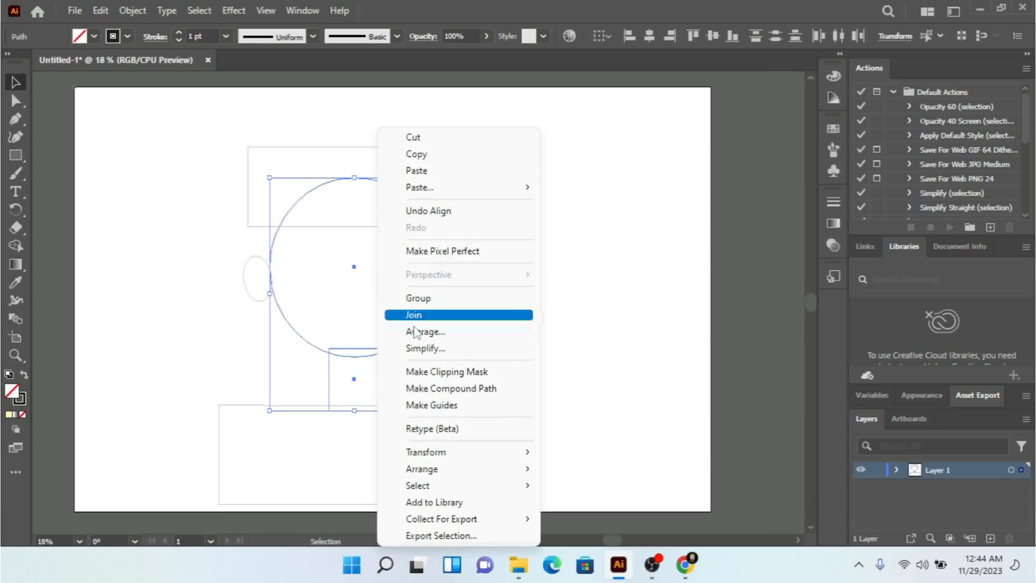
click(418, 298)
click(516, 294)
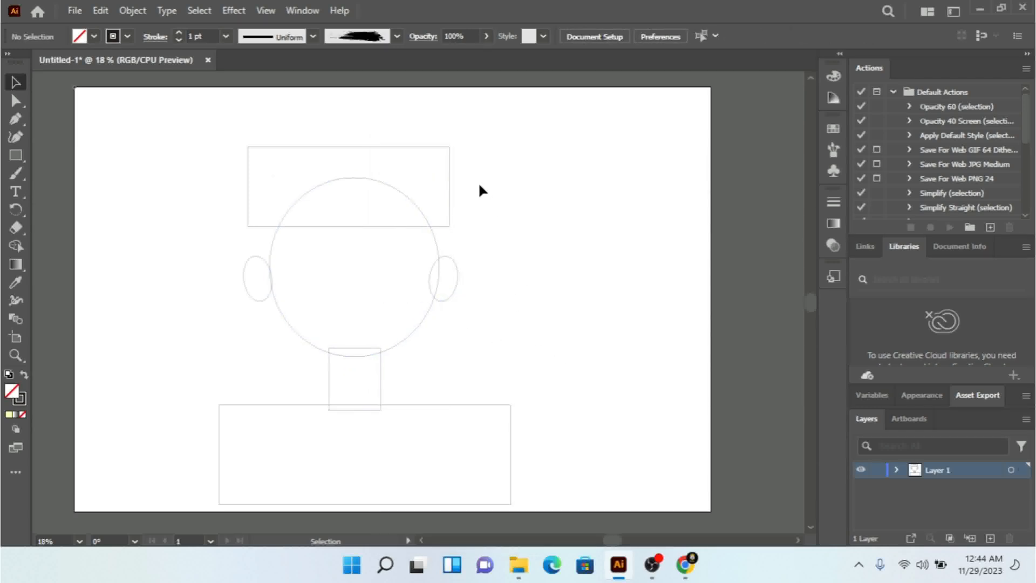
Step: Round the upper-left corner of the rectangle overlapping the top of the head to a radius of about 284 px
click(450, 152)
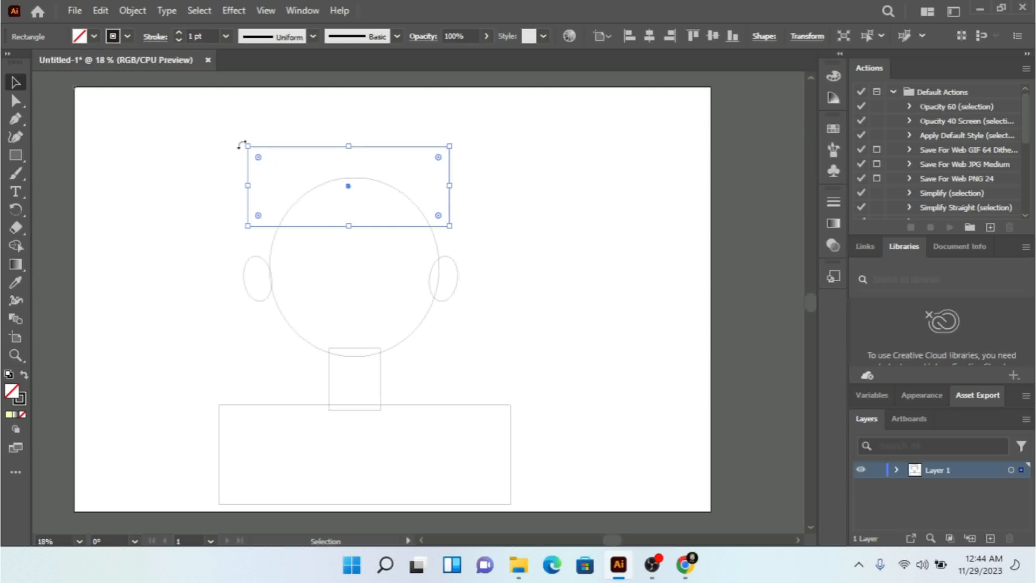
click(15, 101)
click(248, 147)
drag(258, 158, 297, 192)
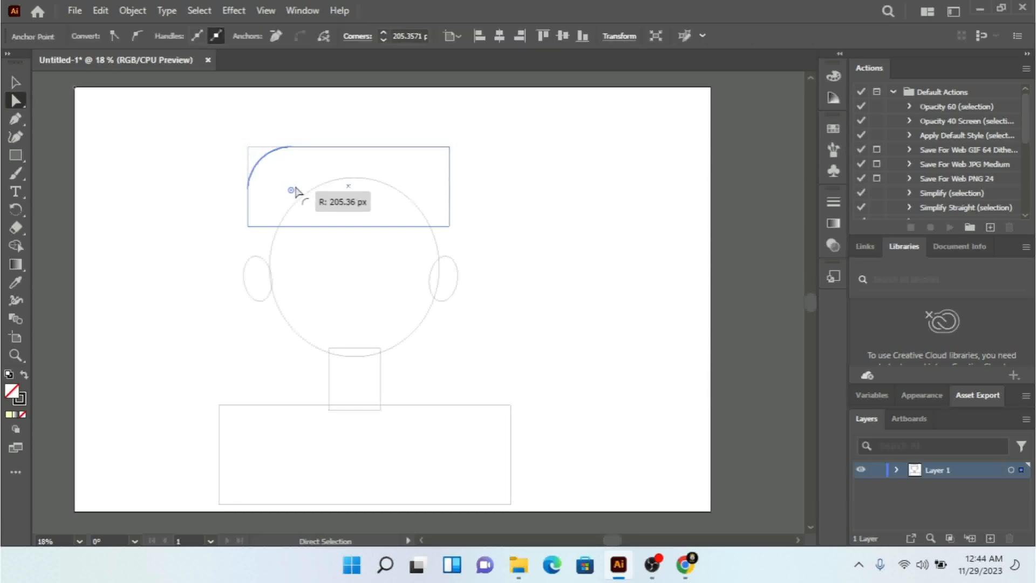
drag(296, 189, 324, 203)
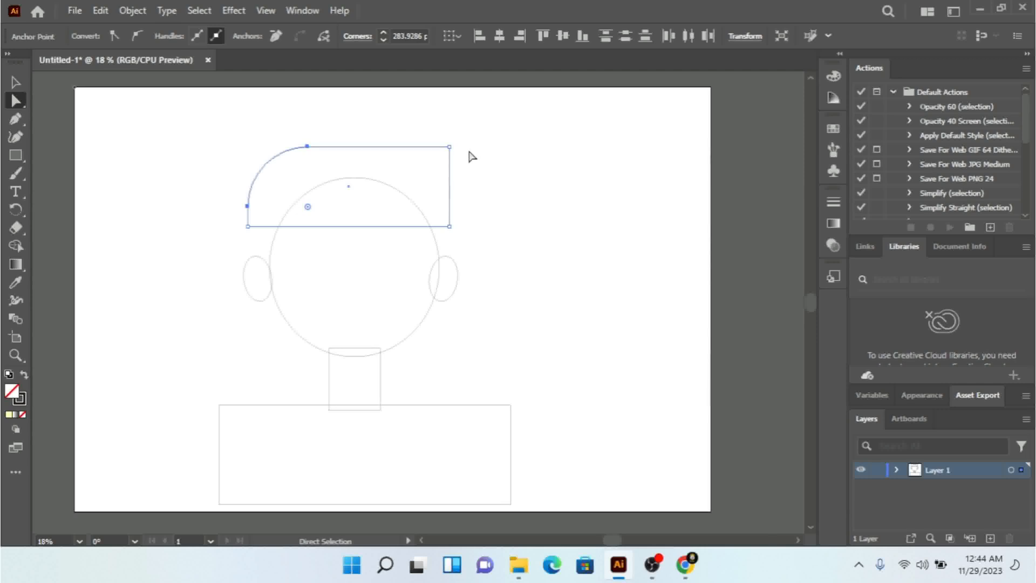
drag(449, 146, 477, 165)
click(248, 226)
drag(258, 215, 318, 197)
key(ctrl+z)
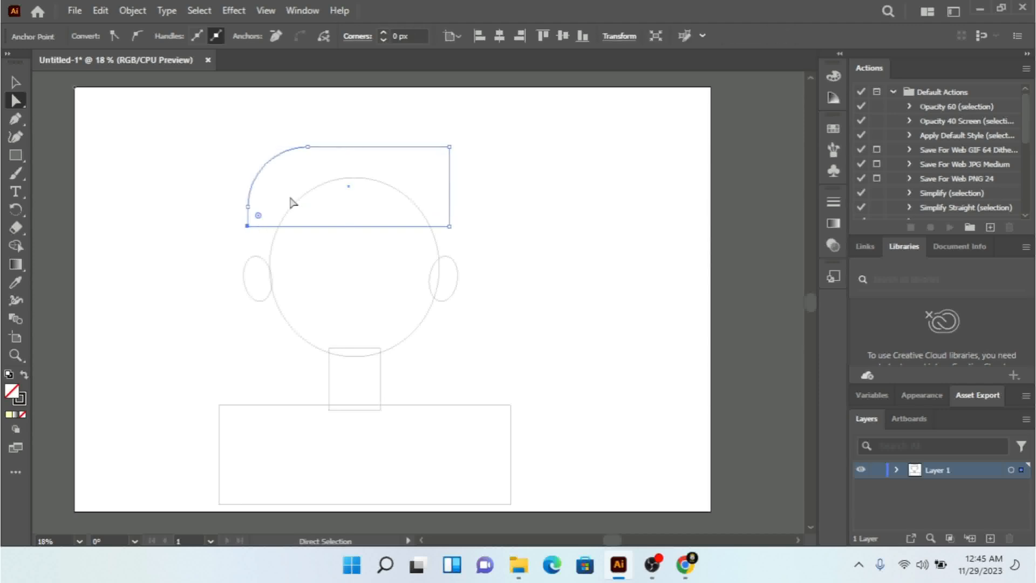
Step: Round the lower-right corner of the hair rectangle to a radius of about 289 px
click(449, 226)
drag(436, 221, 373, 187)
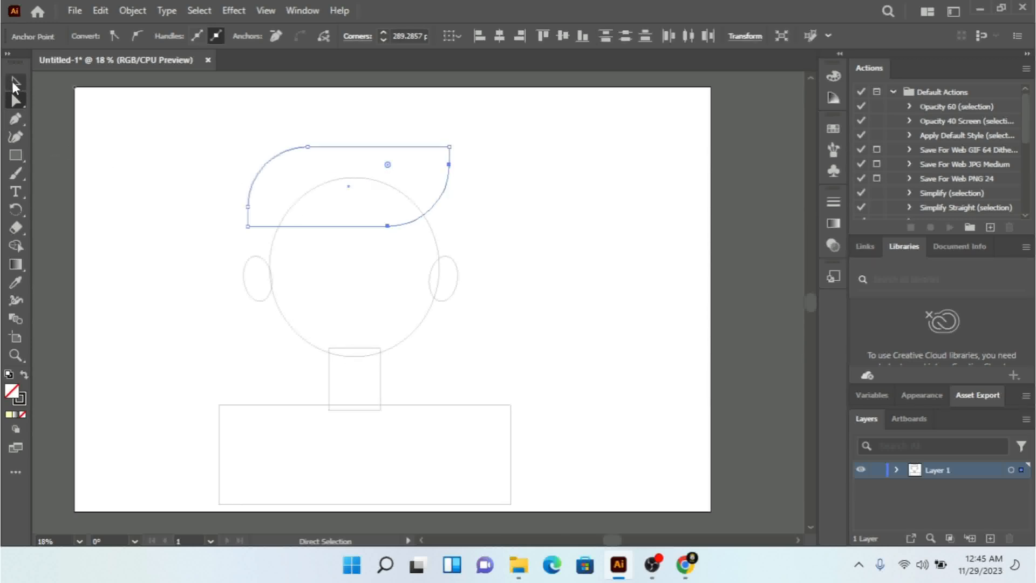
click(15, 83)
click(185, 220)
drag(274, 128, 350, 178)
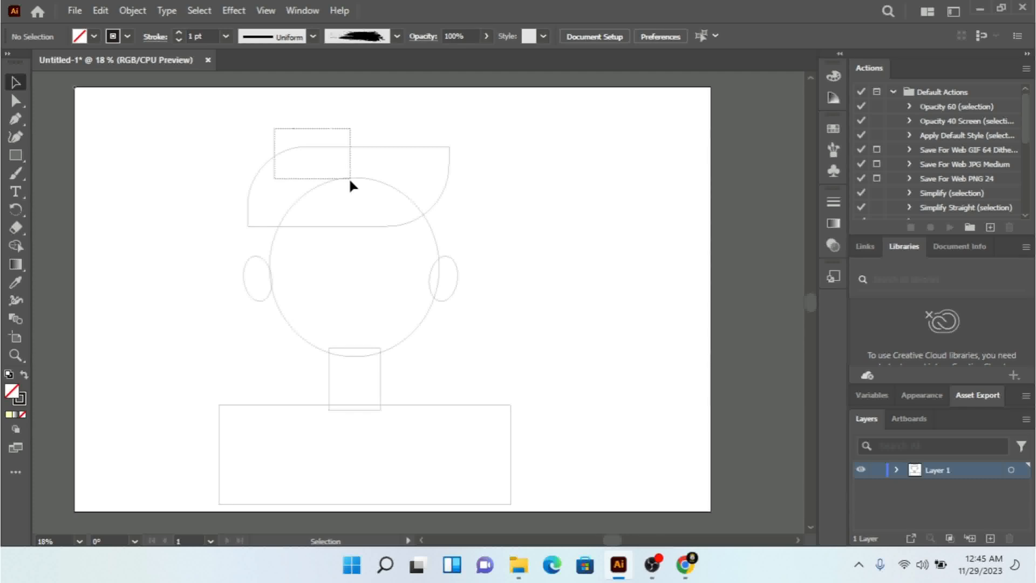
drag(349, 179, 366, 221)
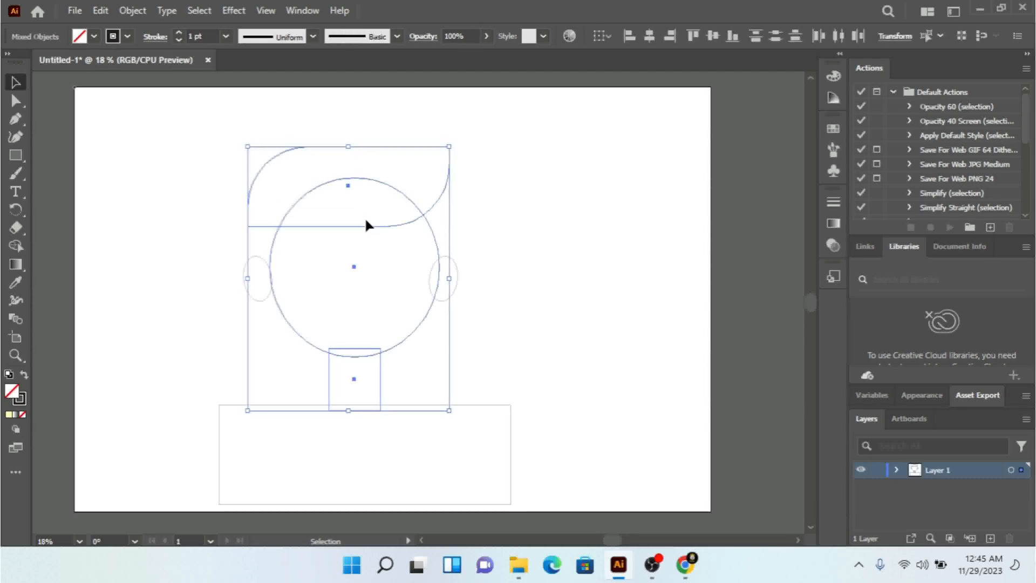
click(300, 159)
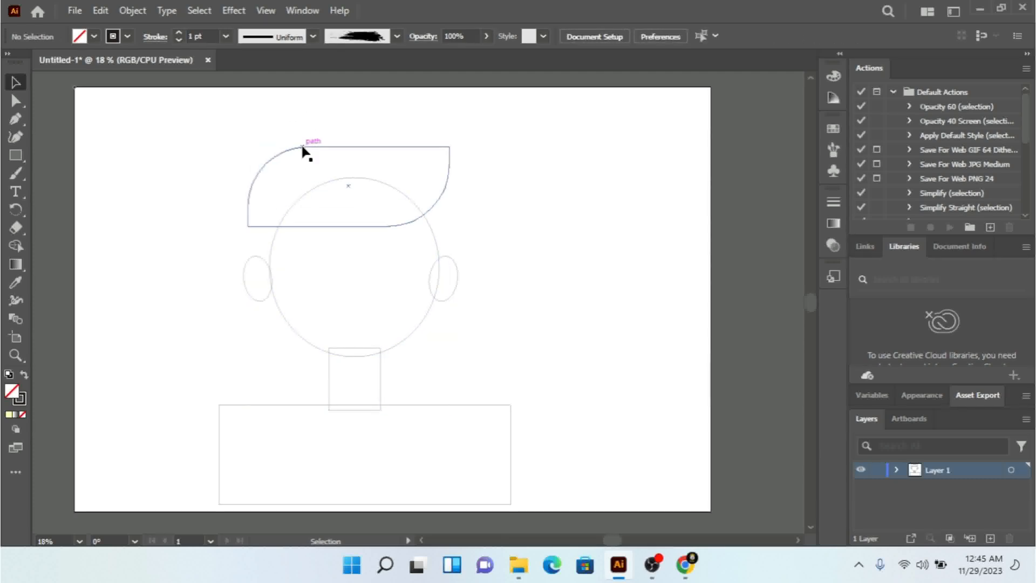
Step: Fill the hair shape with black
click(306, 147)
click(94, 36)
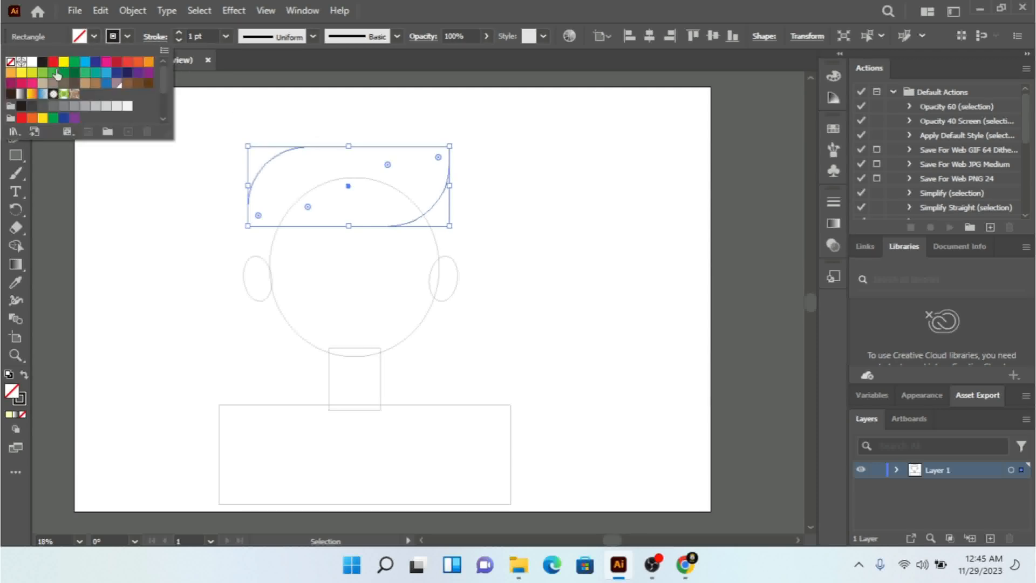
click(41, 62)
click(142, 254)
click(141, 254)
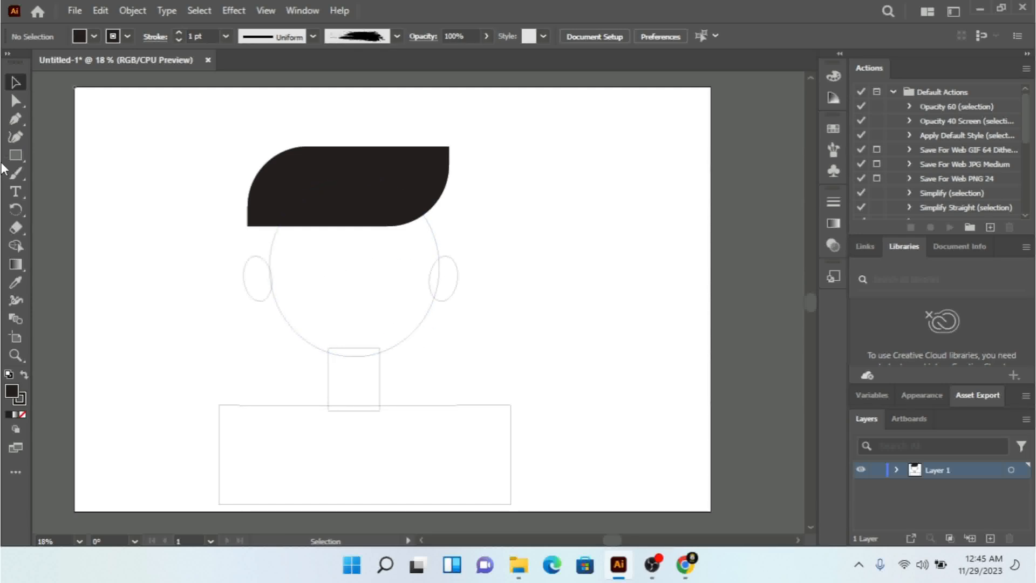
Step: Draw a downward-bowed closed-eye curve about 218 px wide on the right half of the face with the Pen tool
click(15, 118)
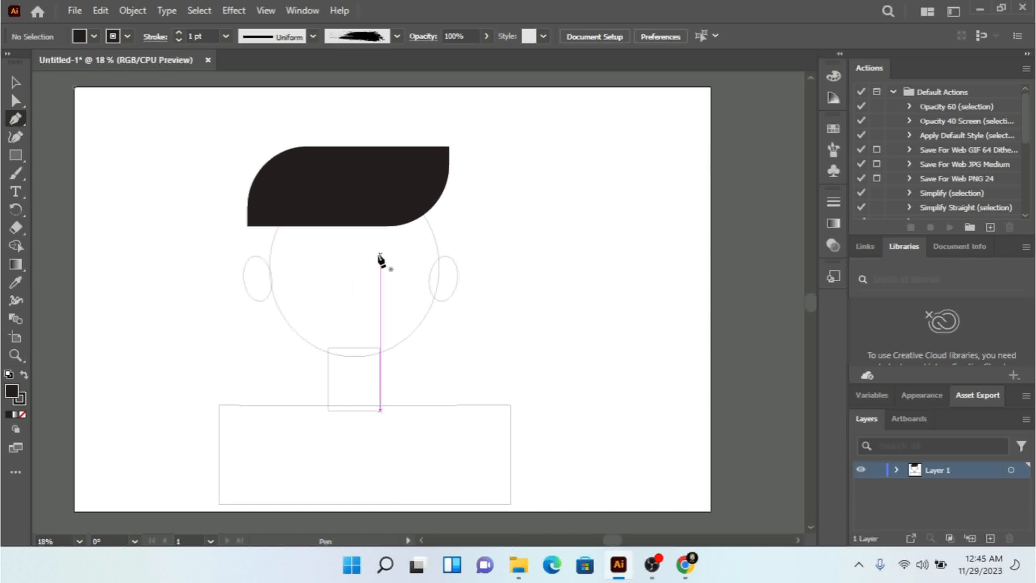
click(372, 257)
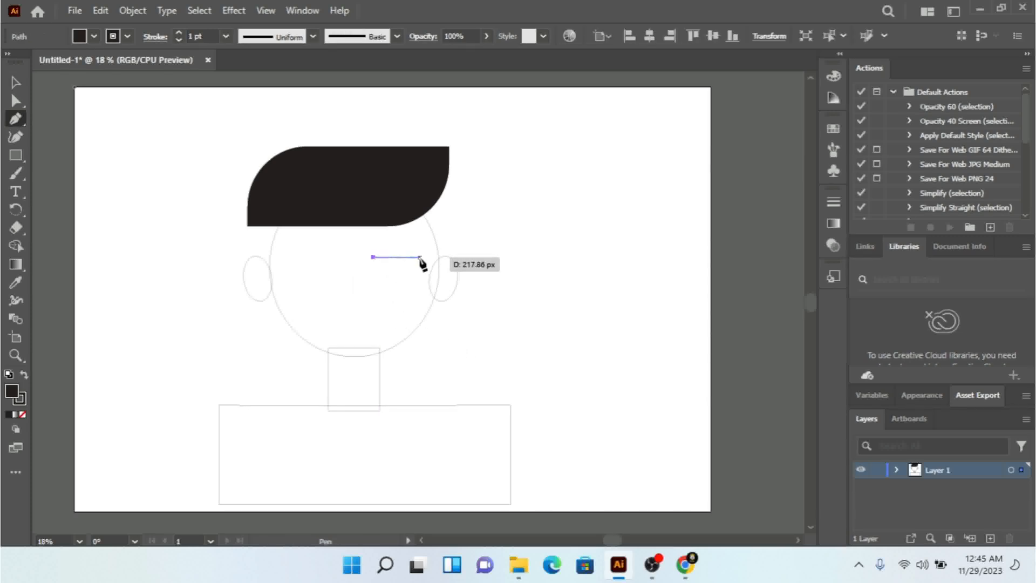
drag(420, 257, 455, 233)
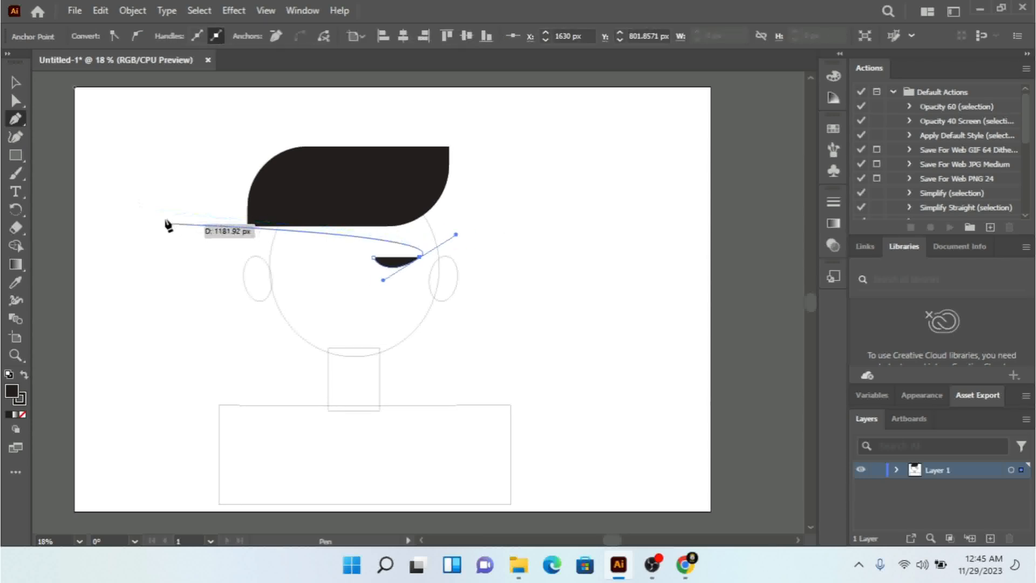
click(19, 83)
click(122, 182)
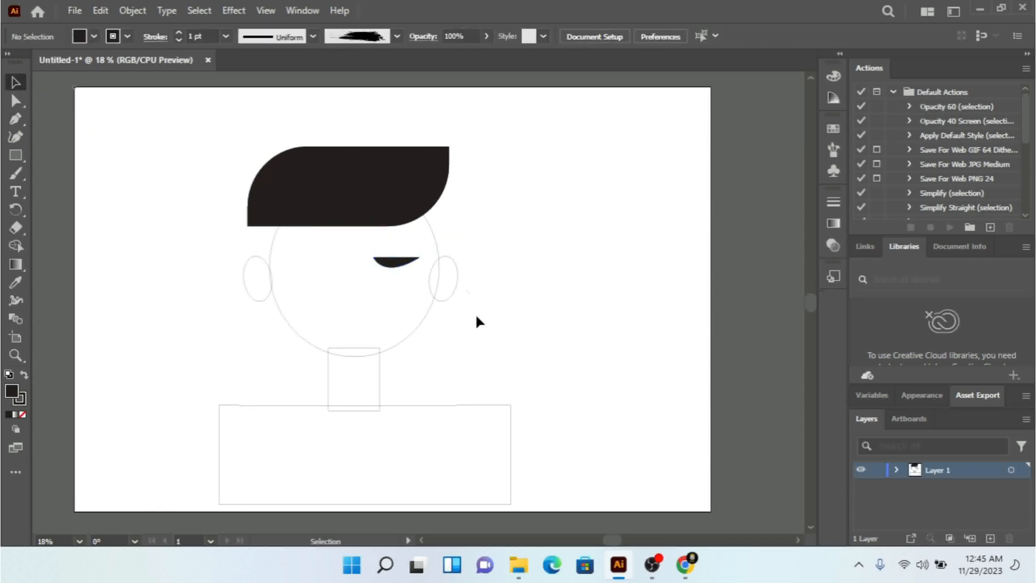
Step: Remove the fill from the eye curve, leaving only its stroke
click(399, 264)
click(93, 36)
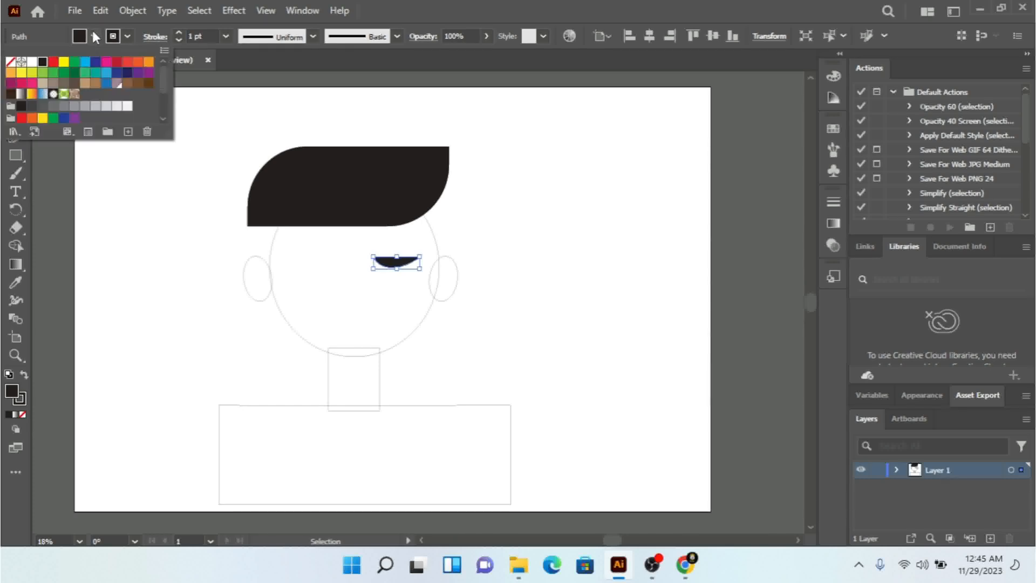
click(10, 63)
click(133, 275)
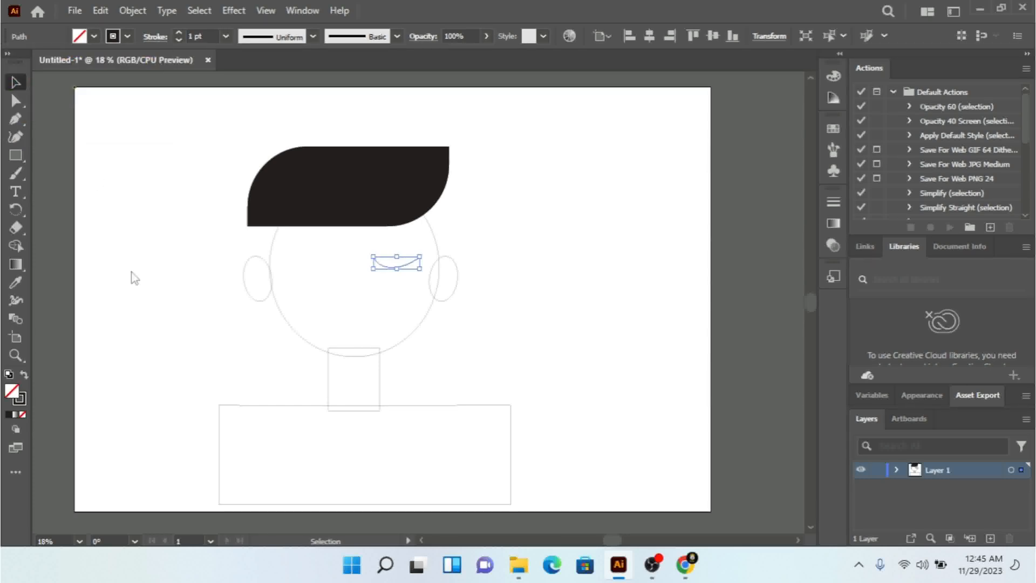
click(133, 276)
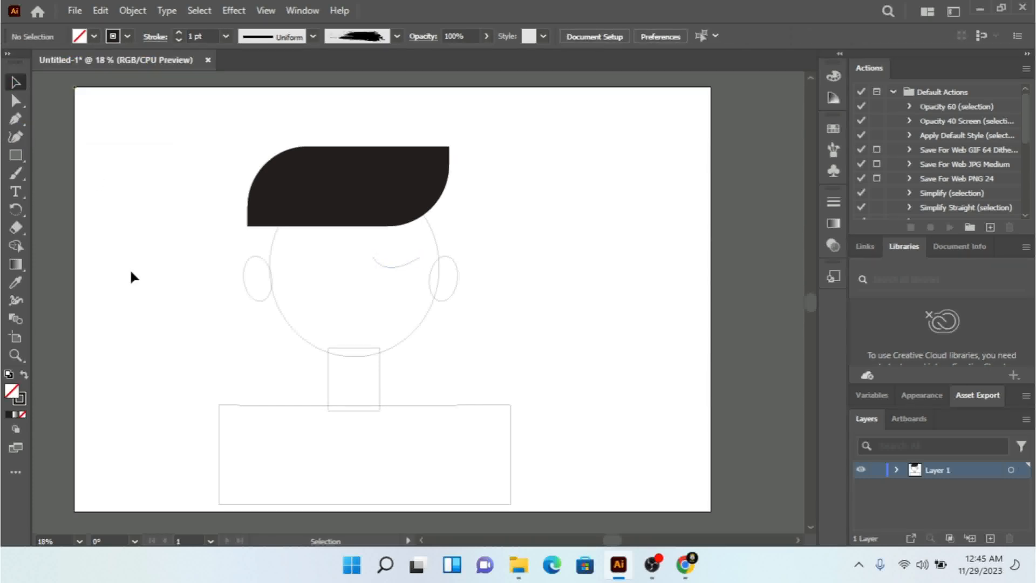
Step: Shorten the eye curve by moving its right-hand anchor point slightly inward
click(411, 265)
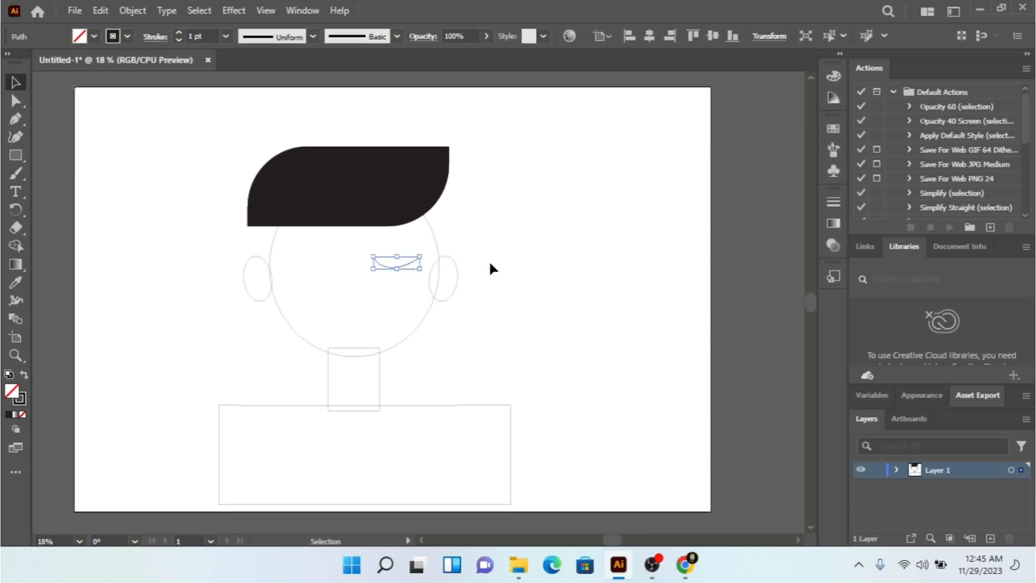
click(16, 101)
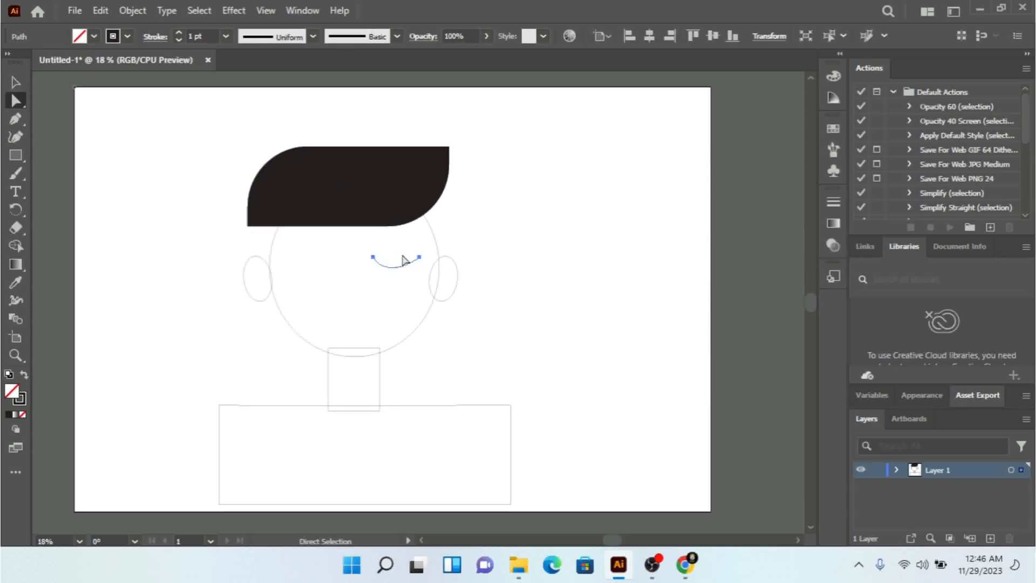
click(420, 258)
drag(421, 259, 387, 273)
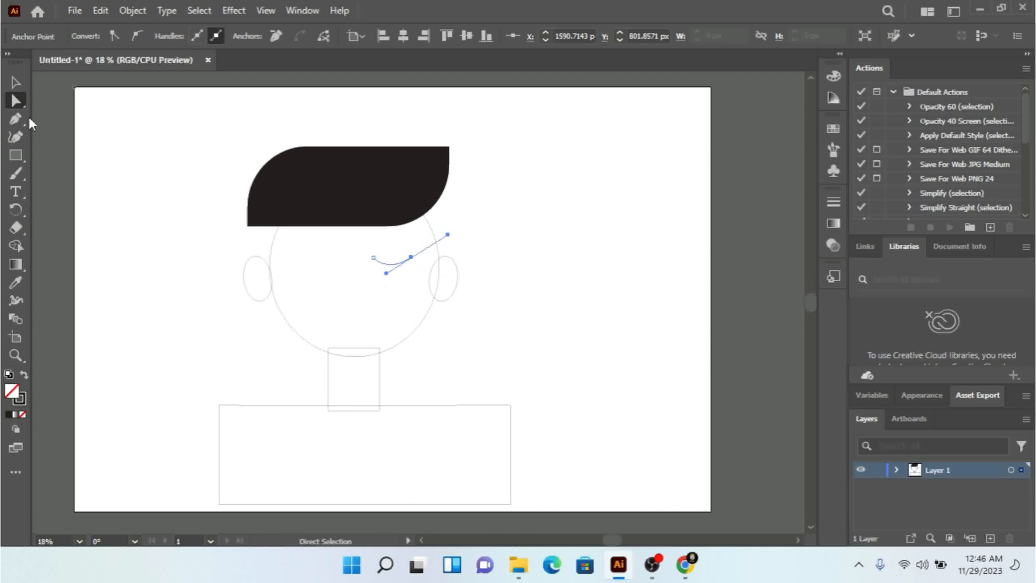
Step: Duplicate the eye curve onto the left half of the face to make the second closed eye
click(12, 84)
click(109, 253)
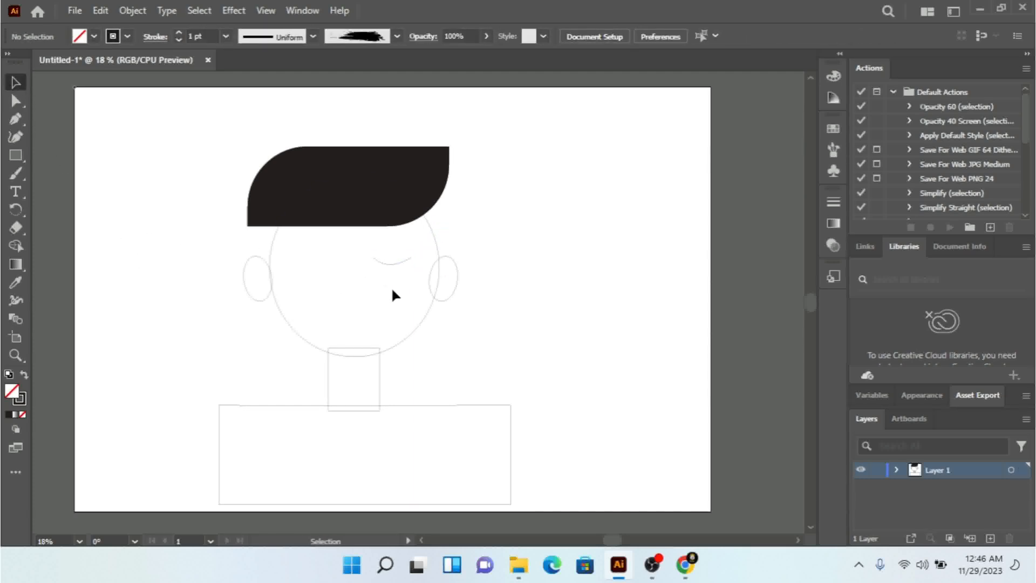
drag(383, 267, 301, 259)
click(619, 337)
Step: Draw an open nose curve bowed to the left between the eyes with the Curvature tool
click(17, 117)
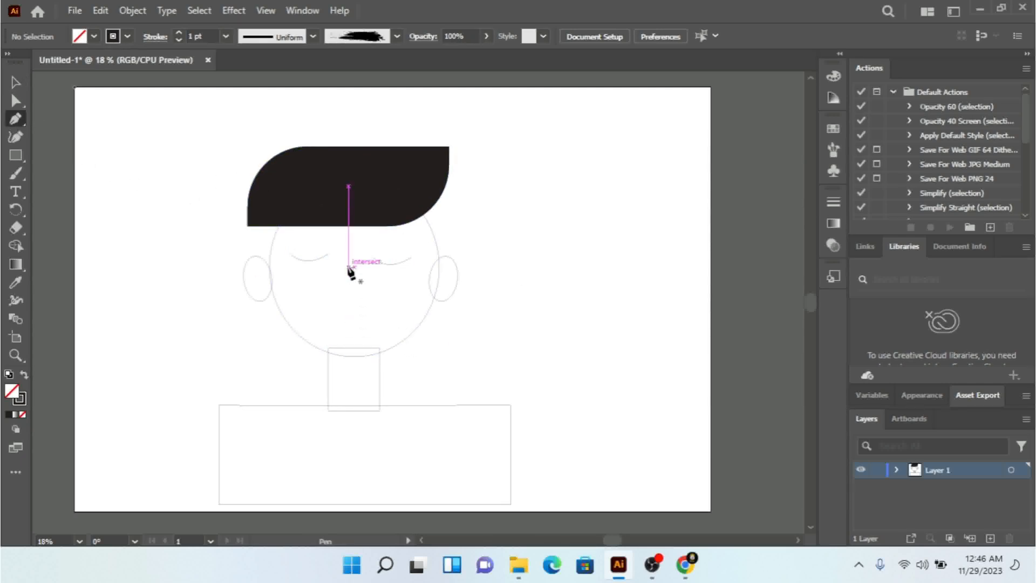
click(17, 138)
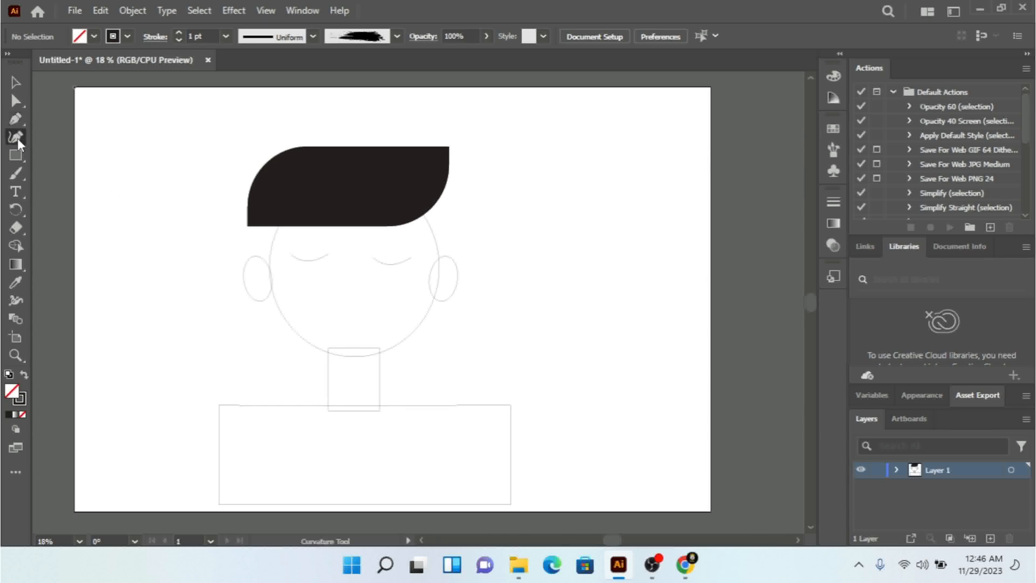
click(354, 267)
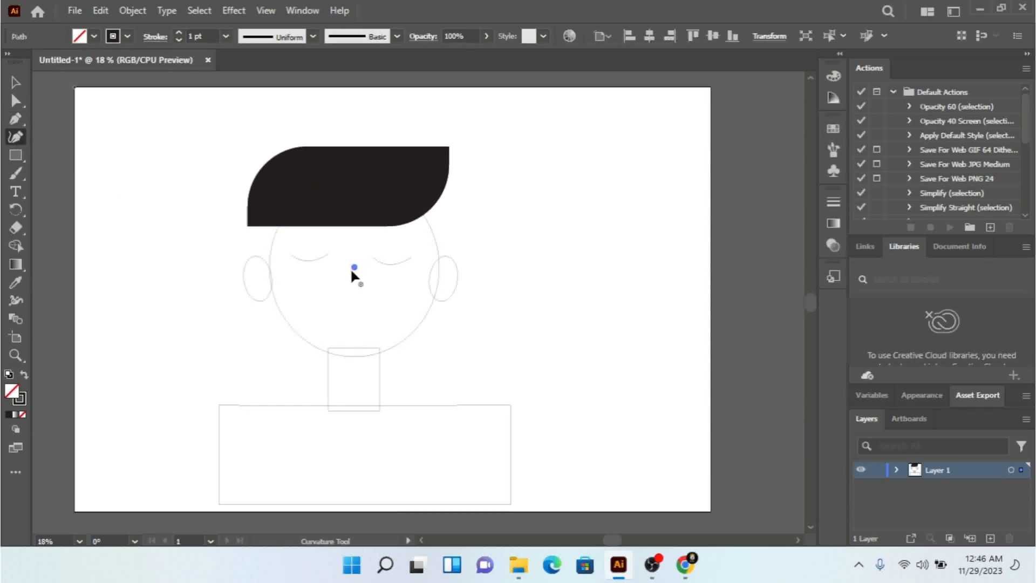
click(361, 314)
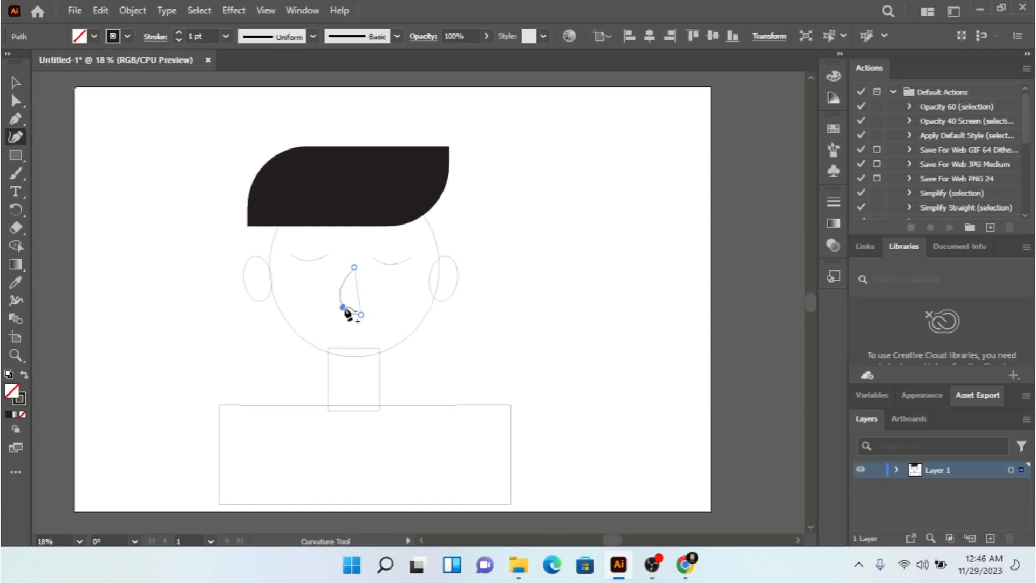
click(344, 303)
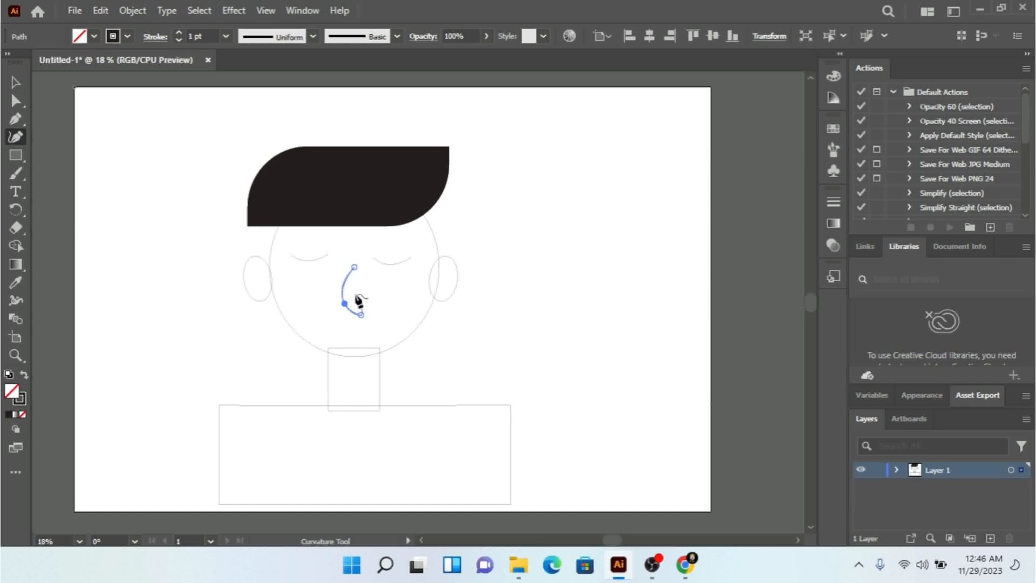
click(18, 82)
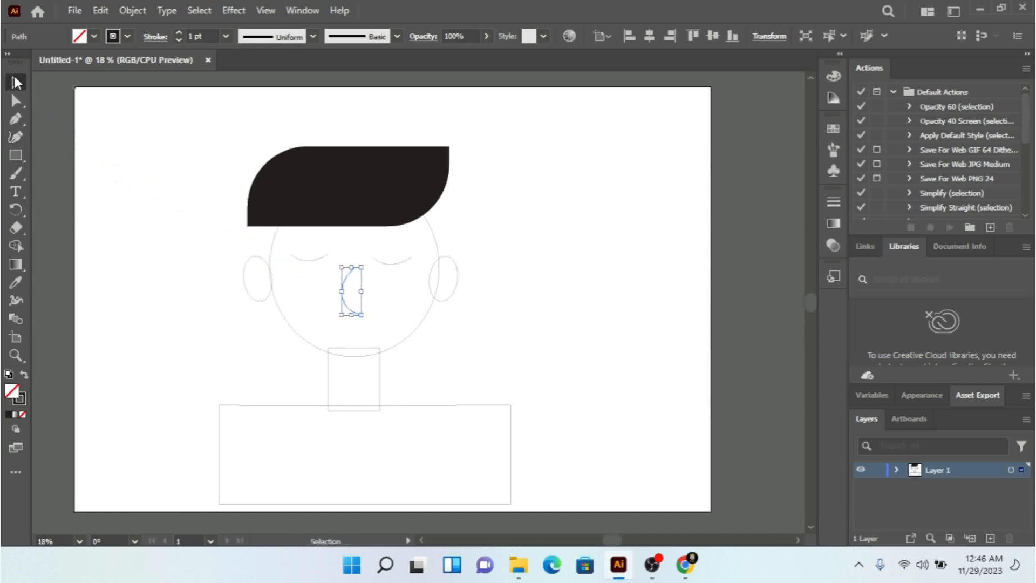
click(211, 276)
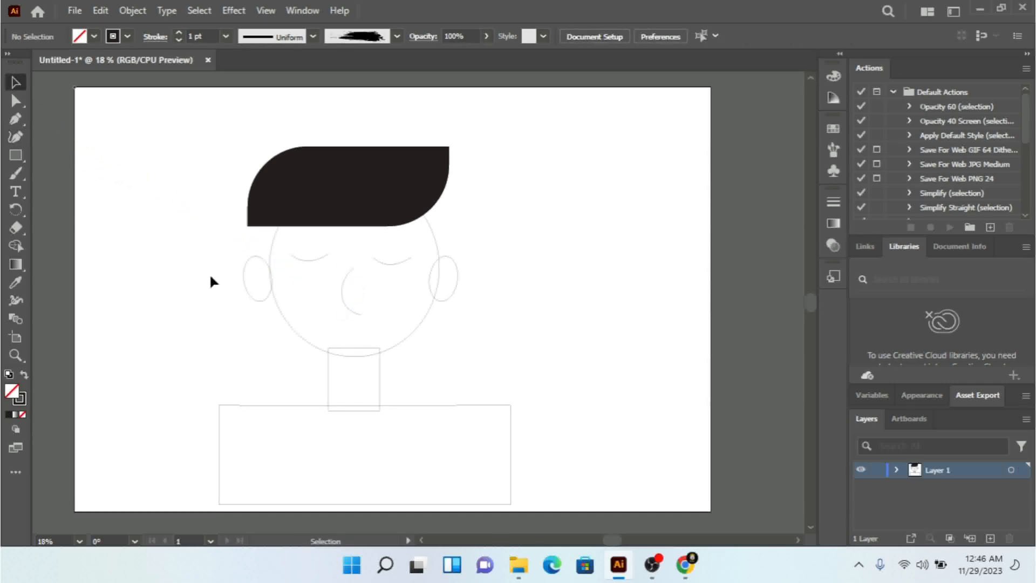
Step: Scale the nose curve down a little and nudge it slightly upward
click(350, 312)
drag(365, 317, 354, 300)
click(531, 379)
click(342, 286)
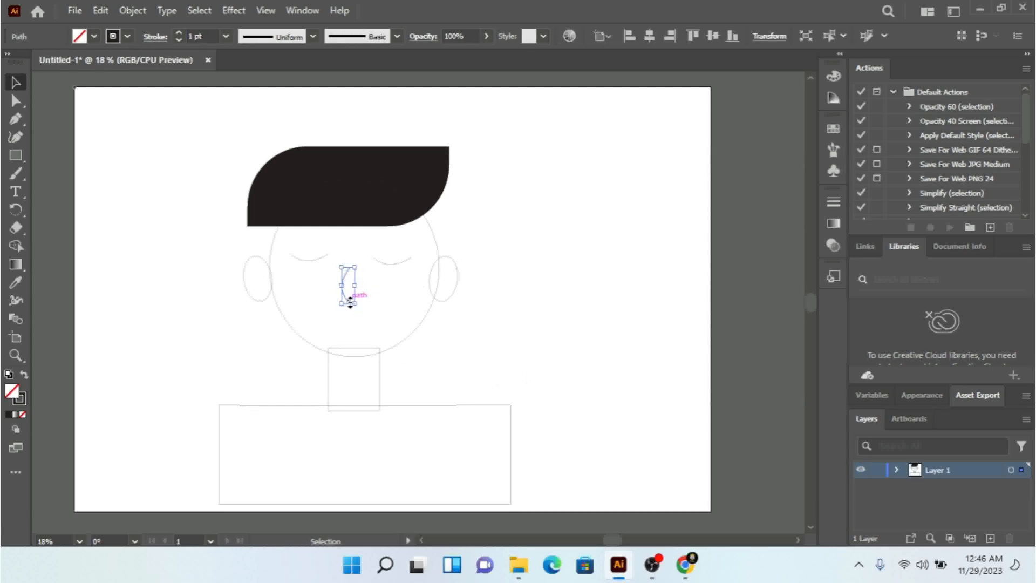
key(Up)
click(145, 178)
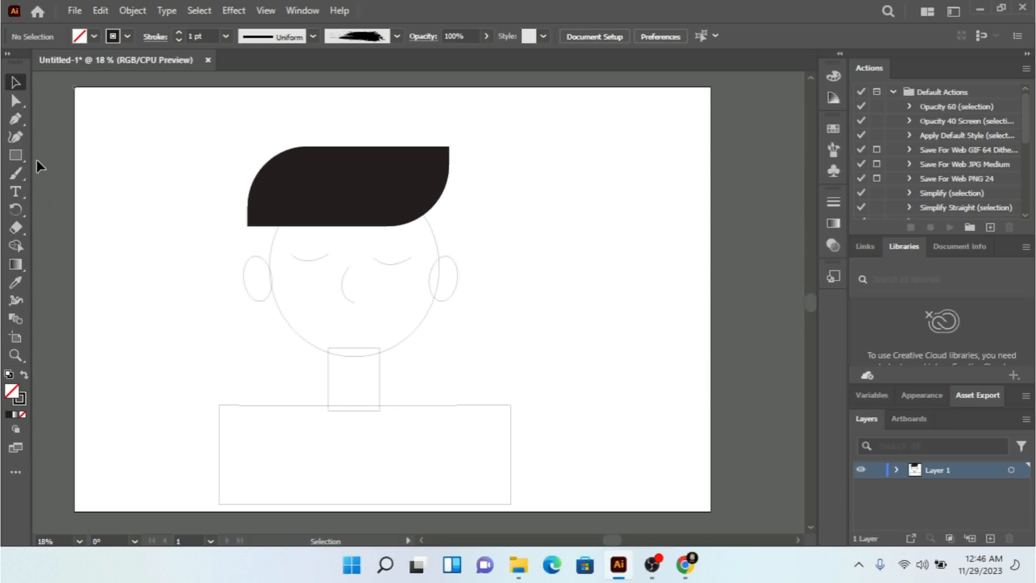
Step: Draw an open smile curve about 368 px wide below the nose with the Pen tool
click(11, 125)
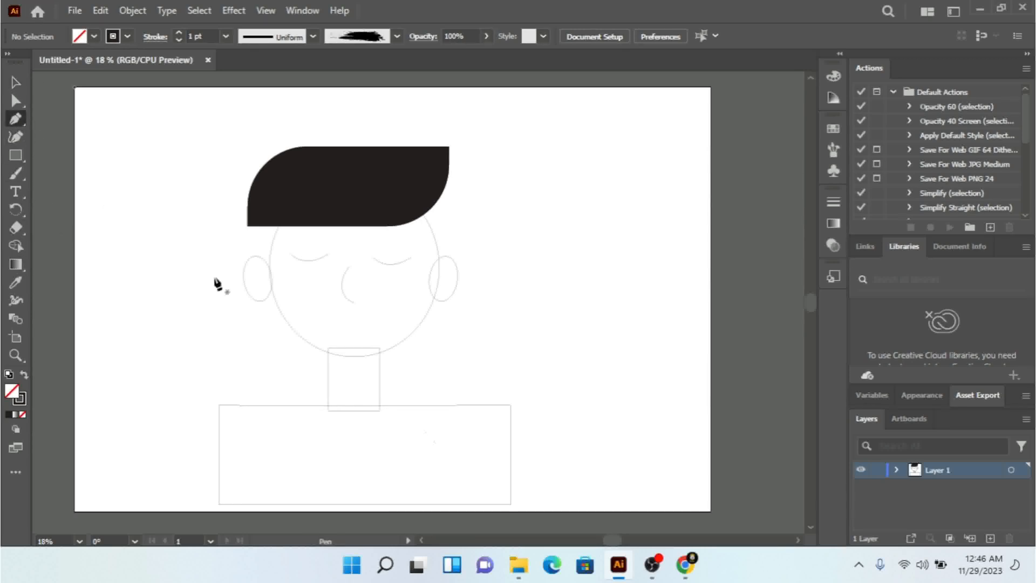
click(314, 313)
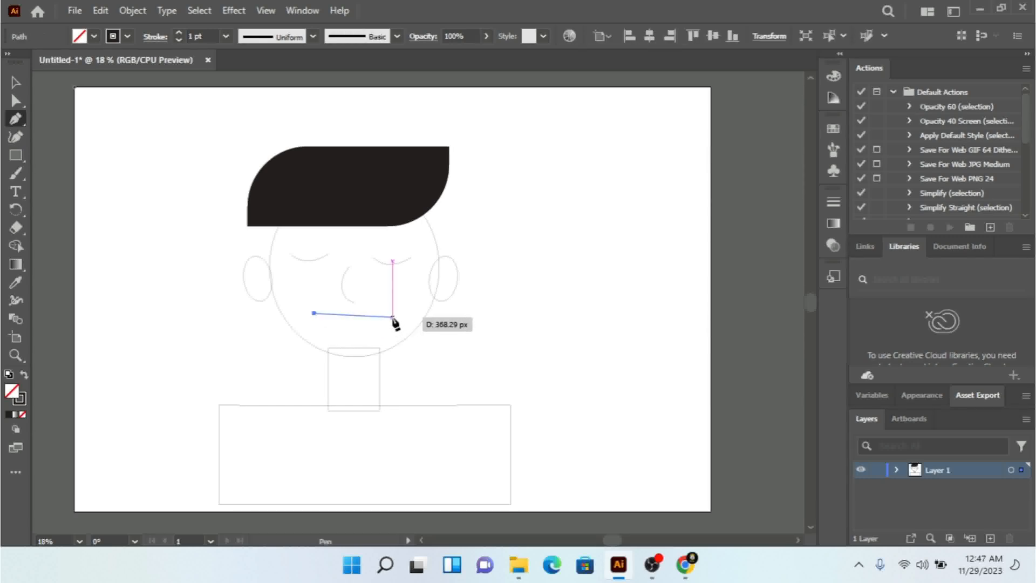
drag(393, 317, 445, 286)
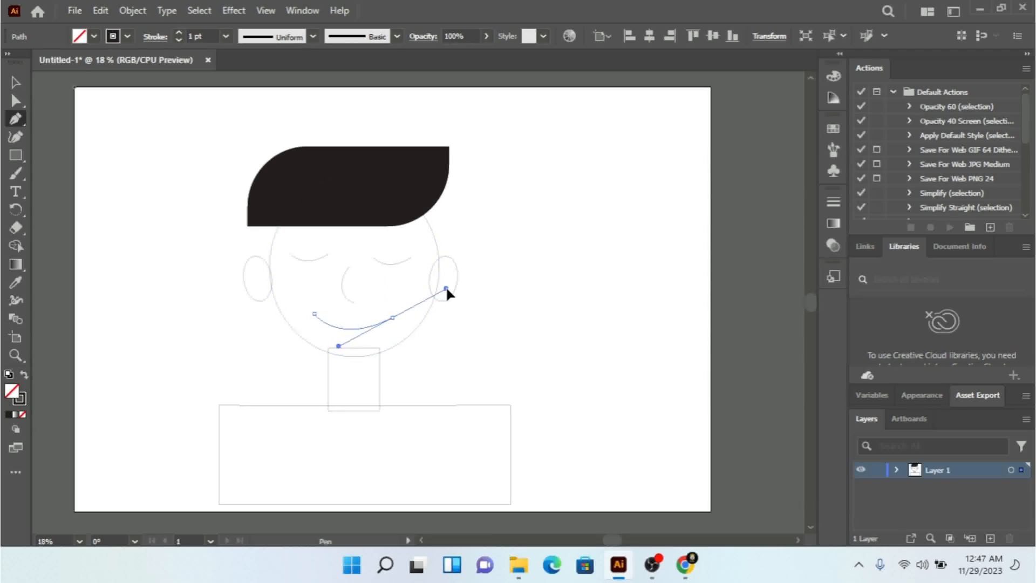
click(16, 82)
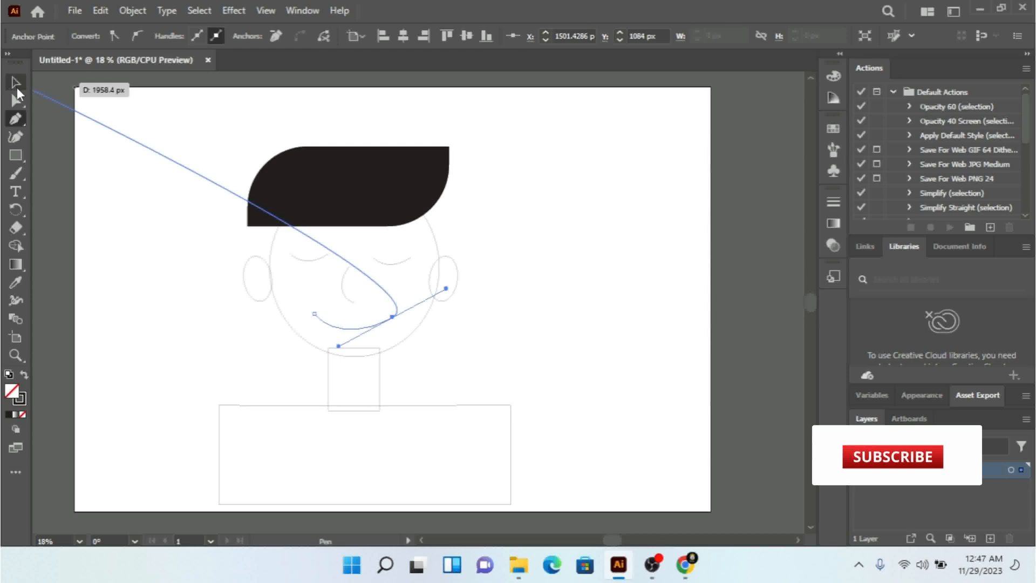
click(157, 207)
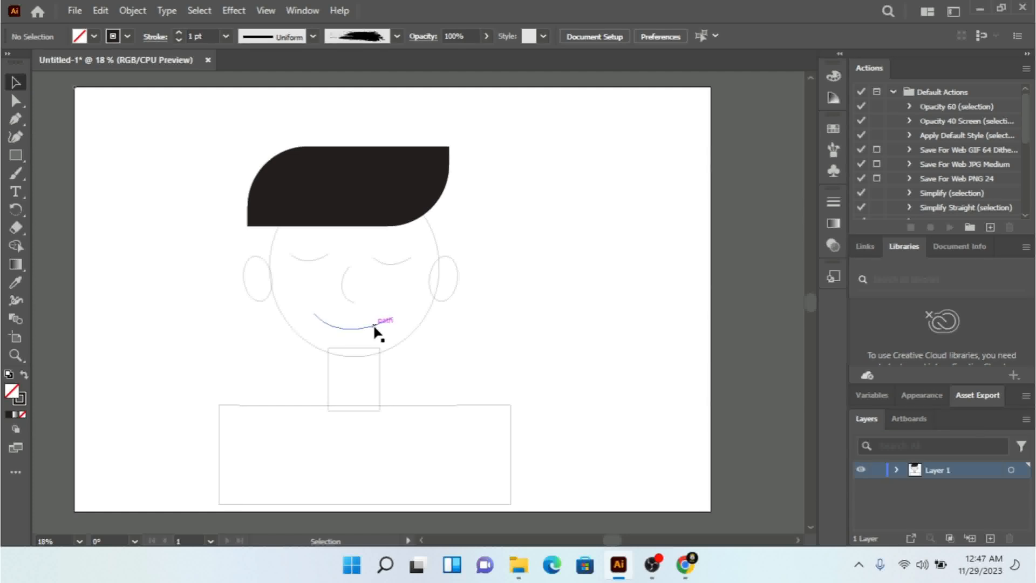
Step: Nudge the grouped pair of ears slightly to the right
click(456, 288)
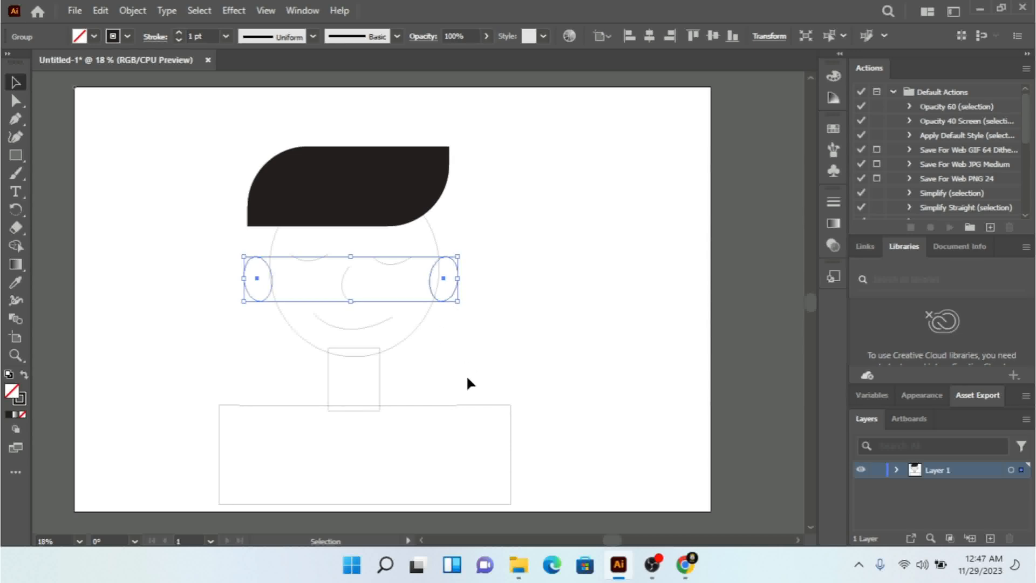
key(Right)
key(Right)
key(Right)
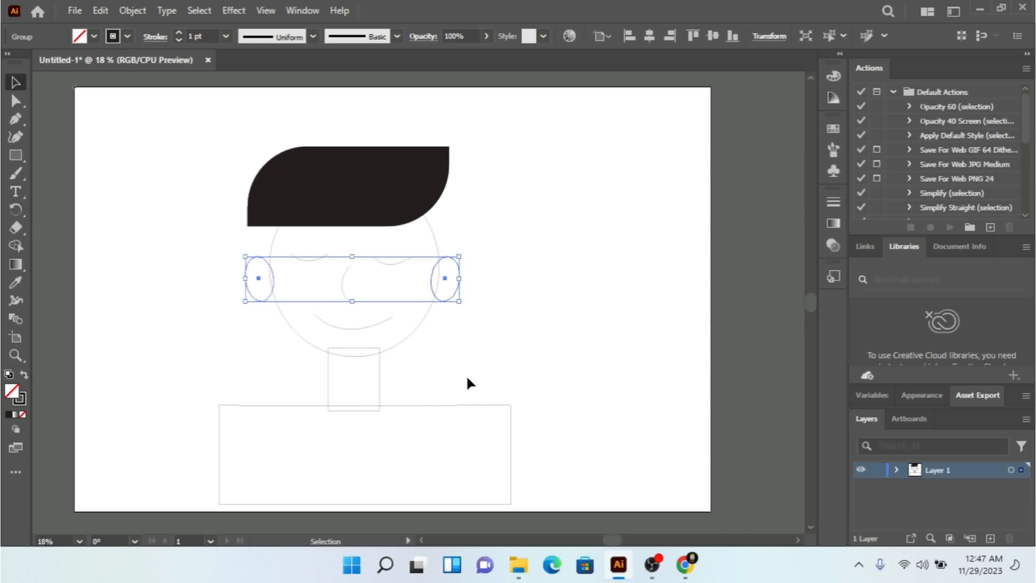
click(460, 372)
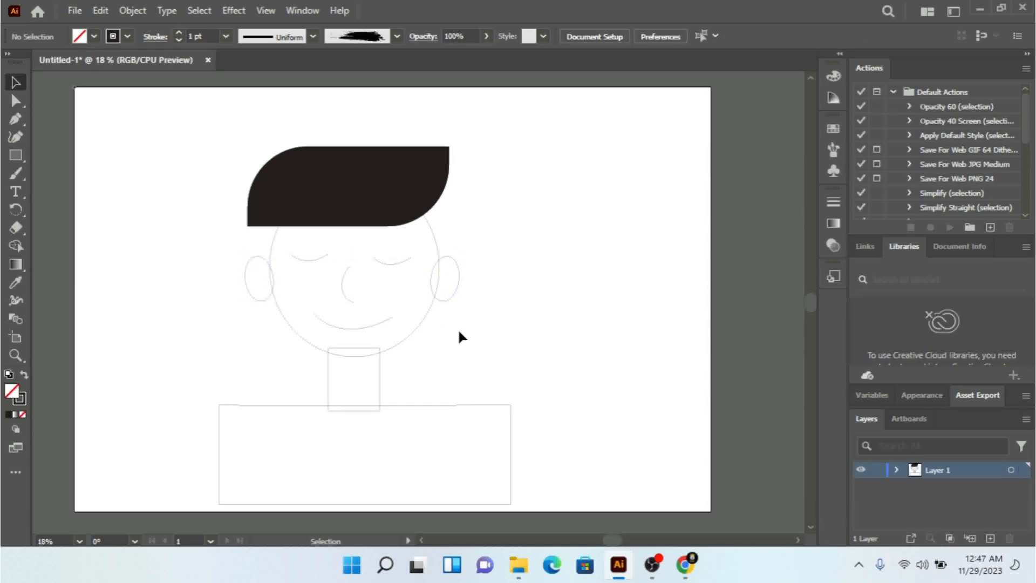
Step: Ungroup the two ears and send the right-hand ear to the back of the stacking order
click(455, 283)
right_click(455, 283)
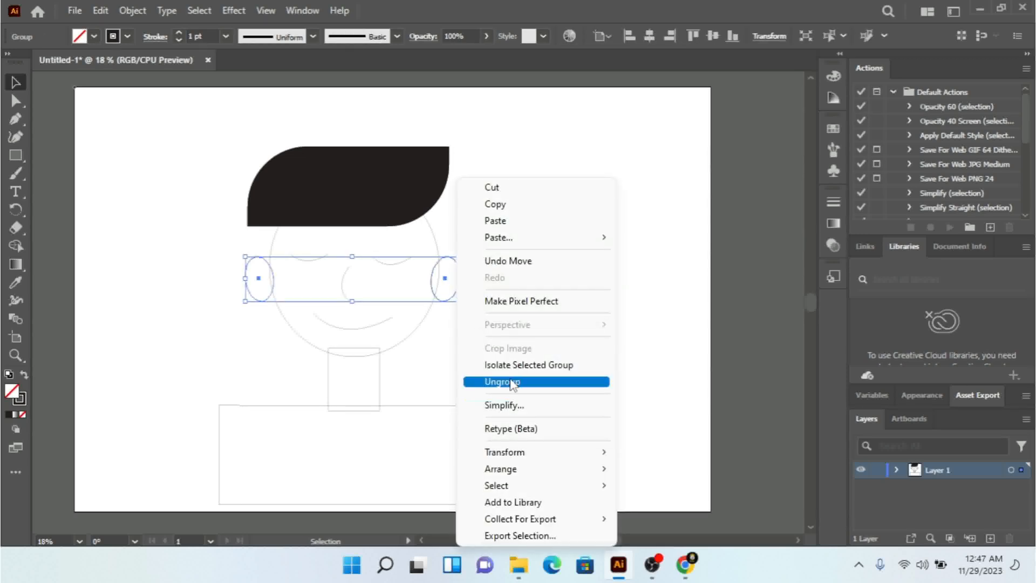
click(511, 381)
click(465, 270)
click(459, 268)
right_click(459, 267)
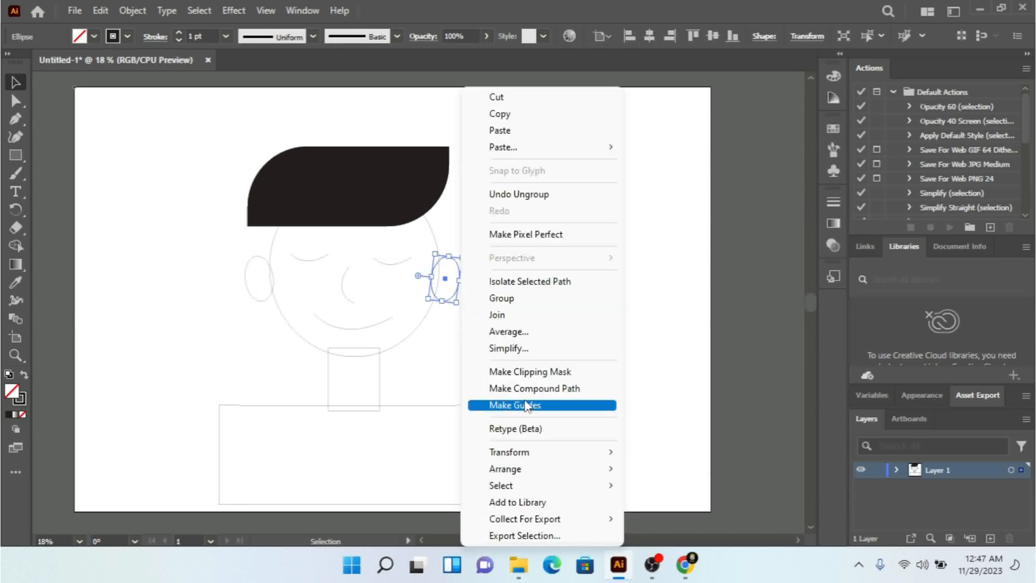
mouse_move(536, 469)
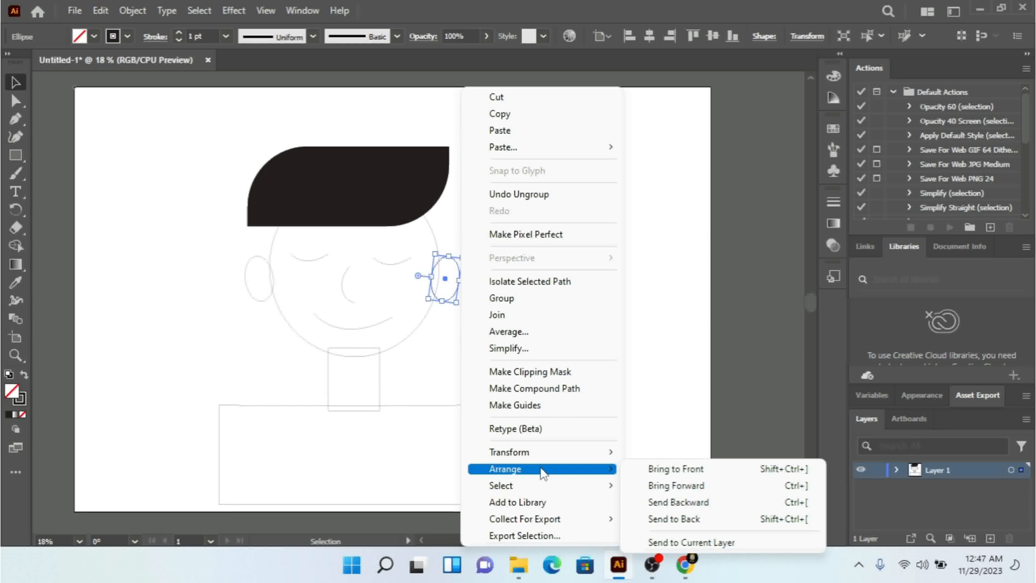
click(646, 519)
Step: Nudge the right-hand ear slightly outward from the head and a little upward
key(Right)
key(Right)
key(Up)
key(Up)
key(Up)
key(Right)
key(Right)
key(Right)
key(Right)
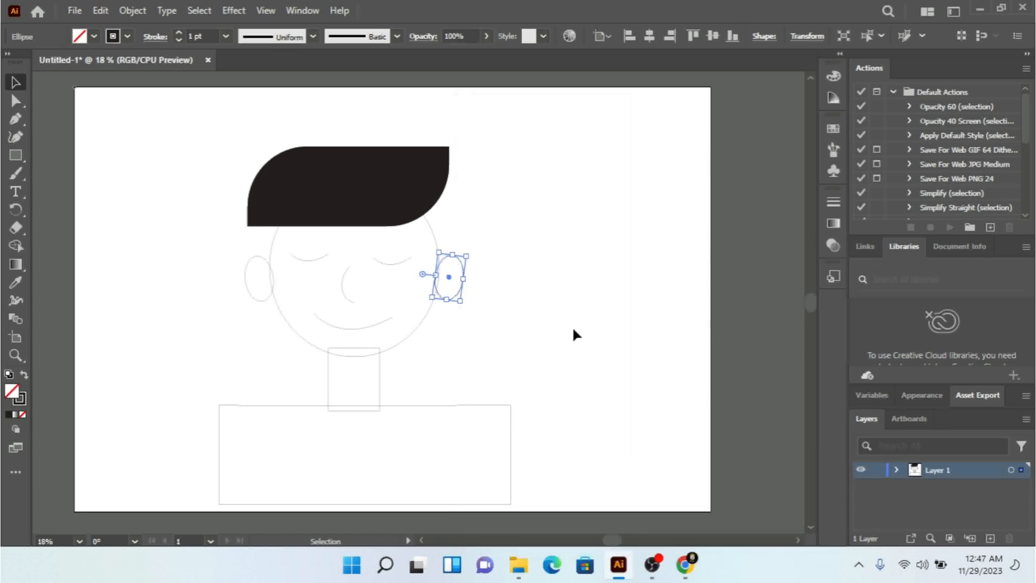
click(573, 330)
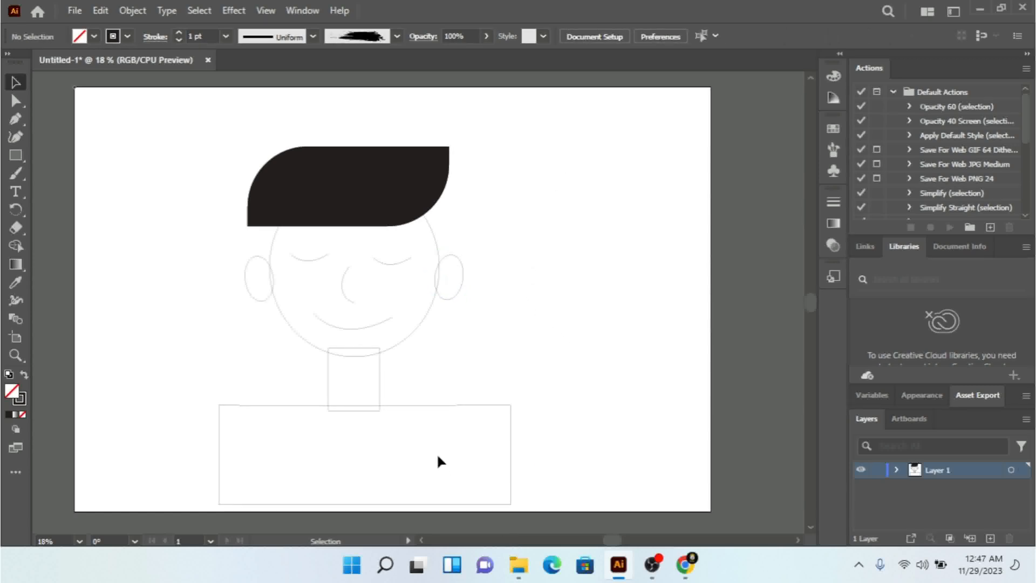
Step: Round the upper-left corner of the shoulders rectangle with a corner radius of 300 px
click(451, 406)
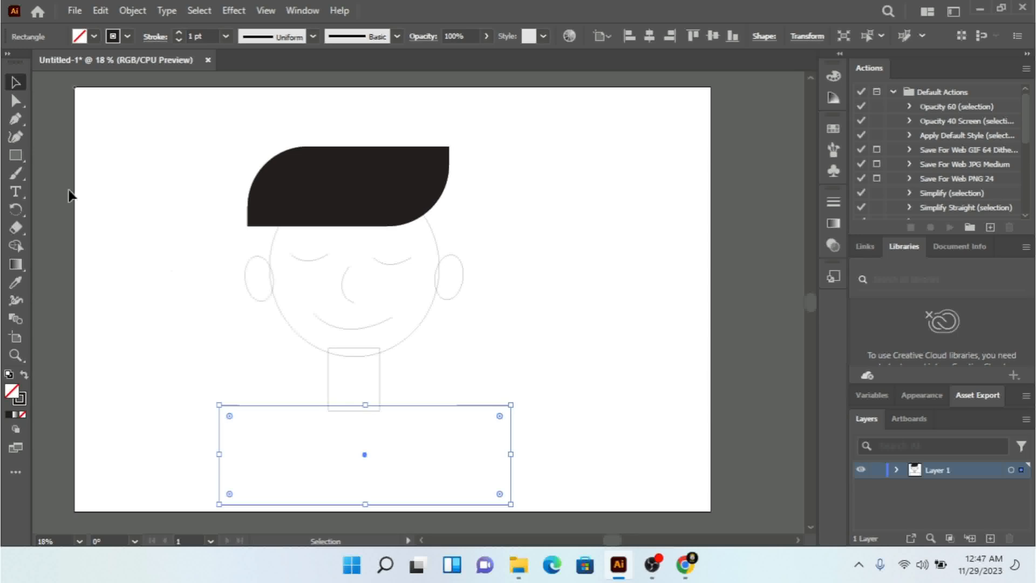
click(16, 101)
click(219, 404)
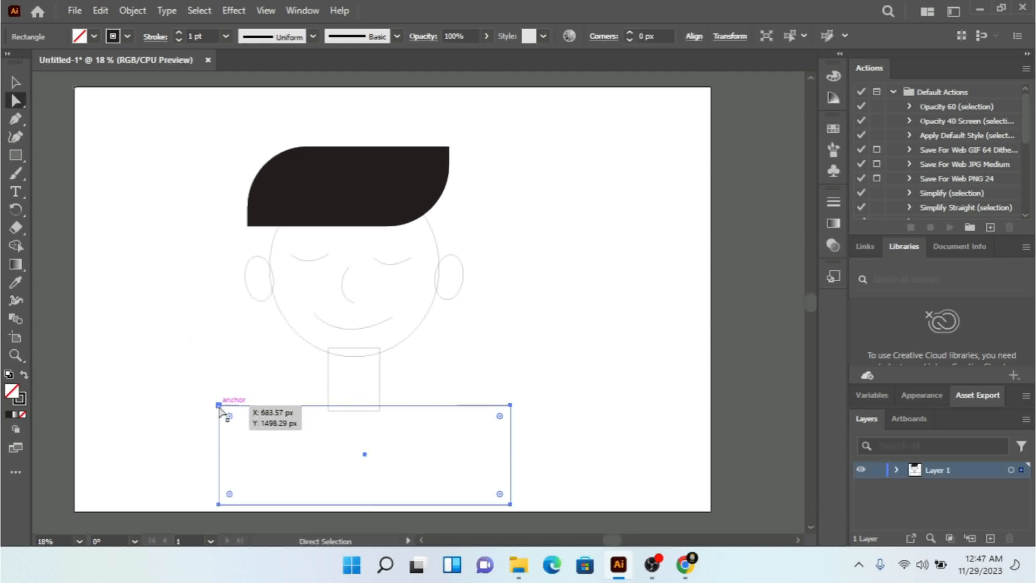
drag(229, 416, 275, 463)
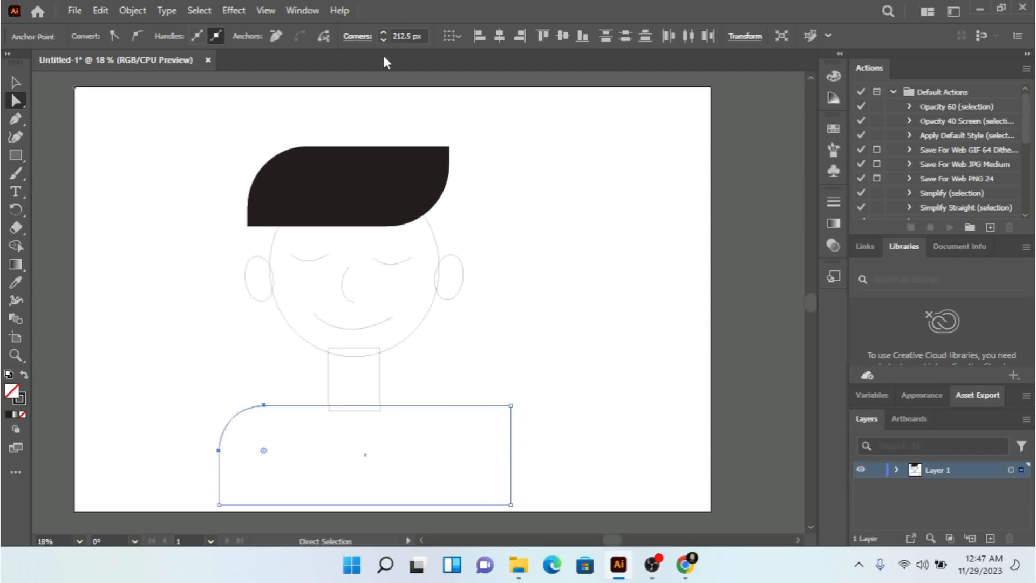
click(423, 38)
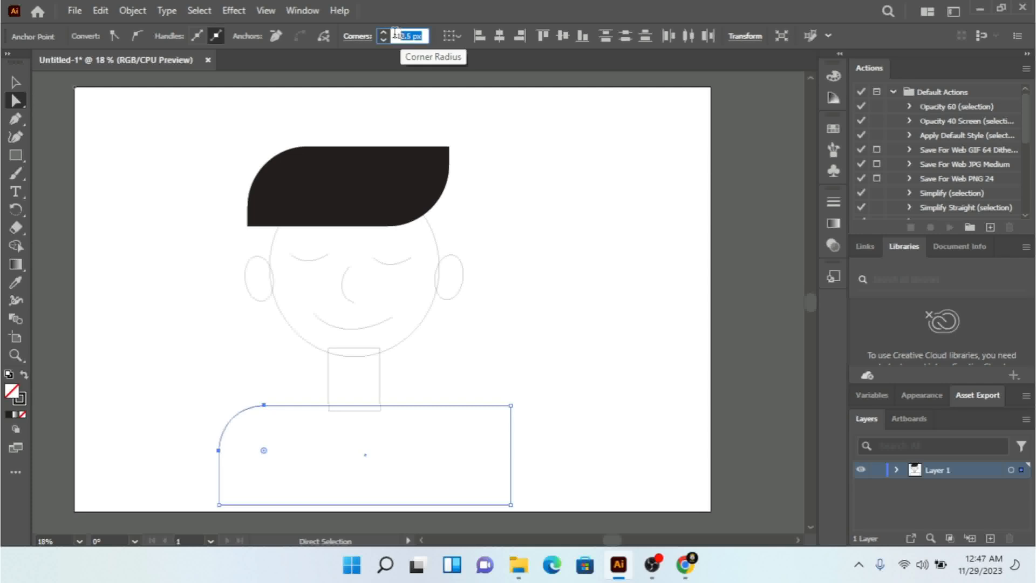
text(300)
key(Return)
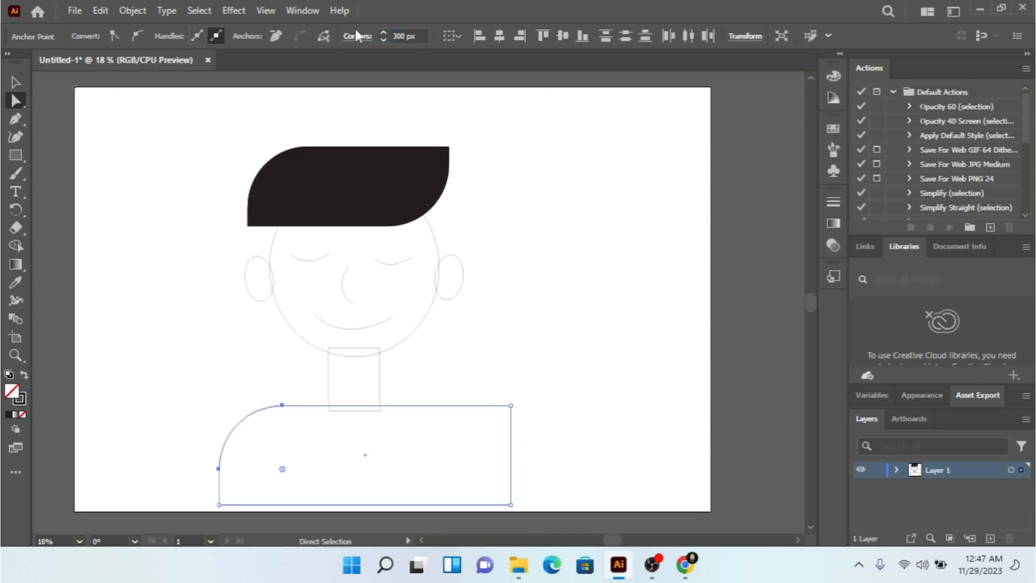
Step: Round the upper-right corner of the shoulders rectangle with a corner radius of 300 px
click(509, 405)
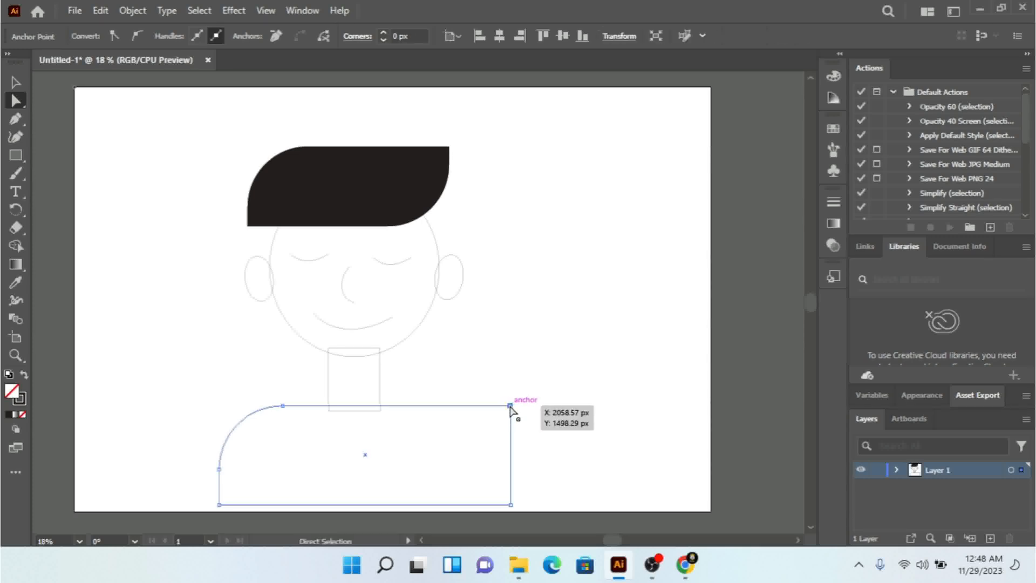
click(421, 38)
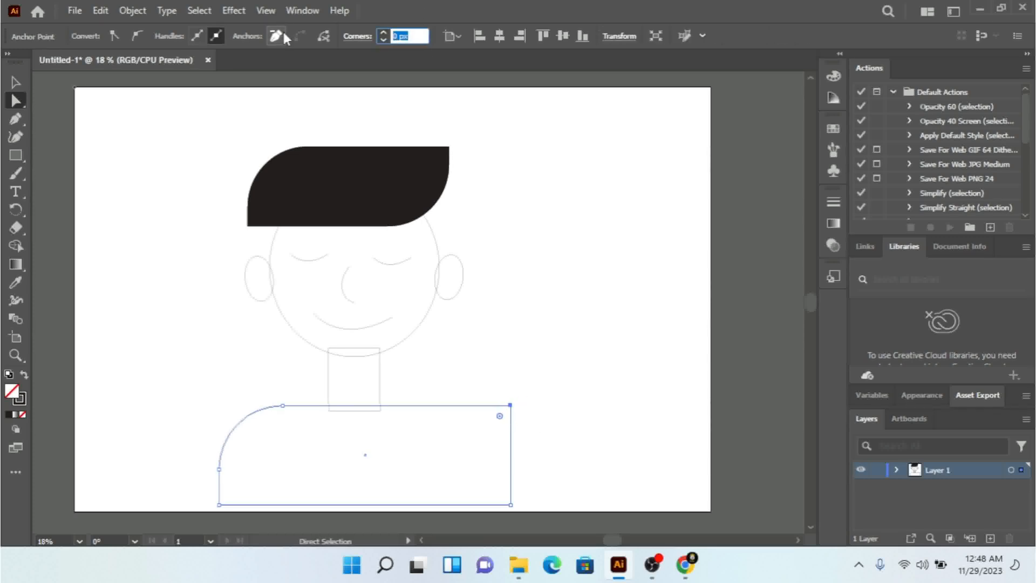
text(300)
key(Return)
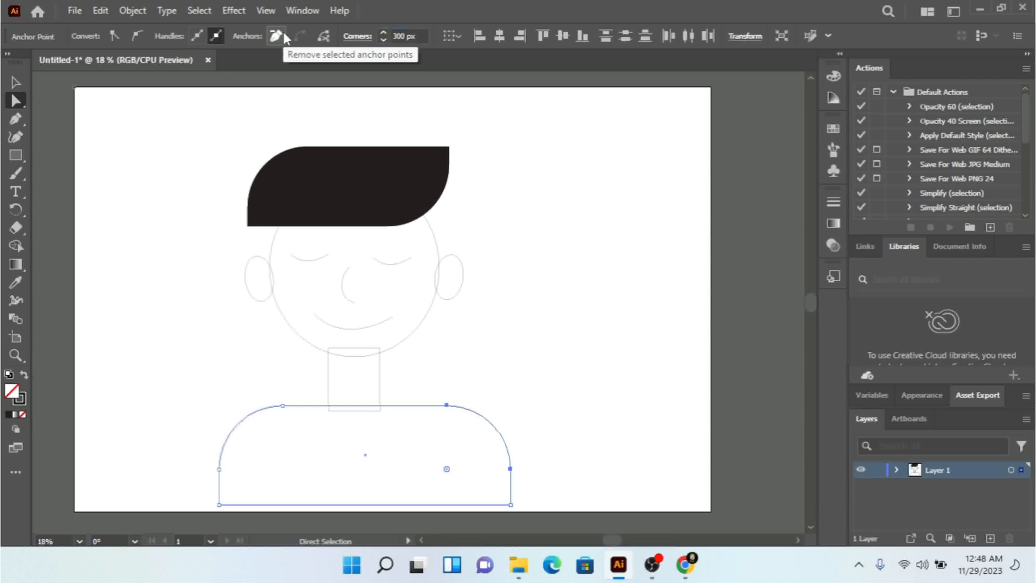
Step: Try to align the head, neck and shoulders on their horizontal centres, and undo that alignment
click(18, 85)
key(shift)
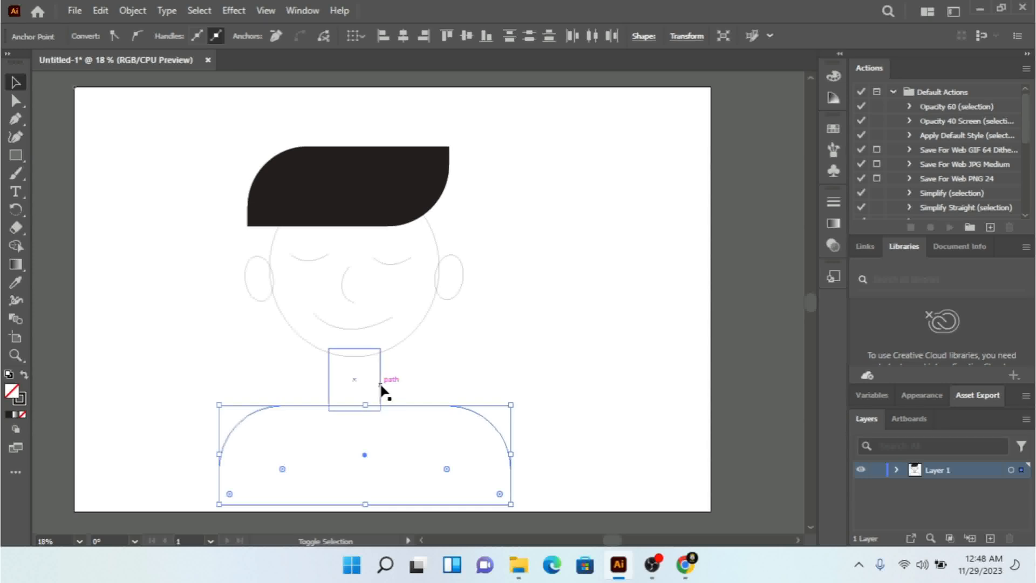
shift+click(369, 383)
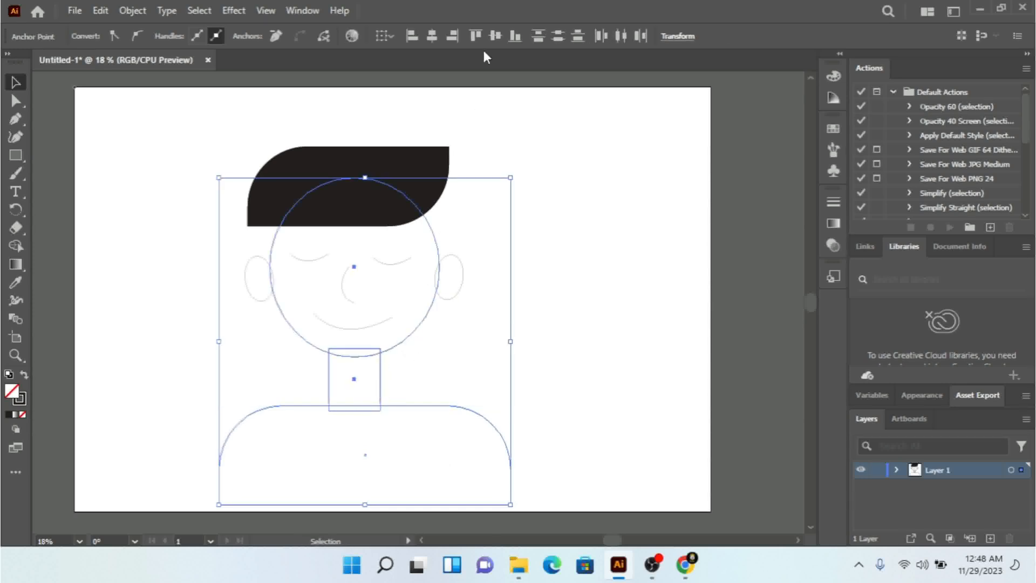
click(438, 36)
key(ctrl+z)
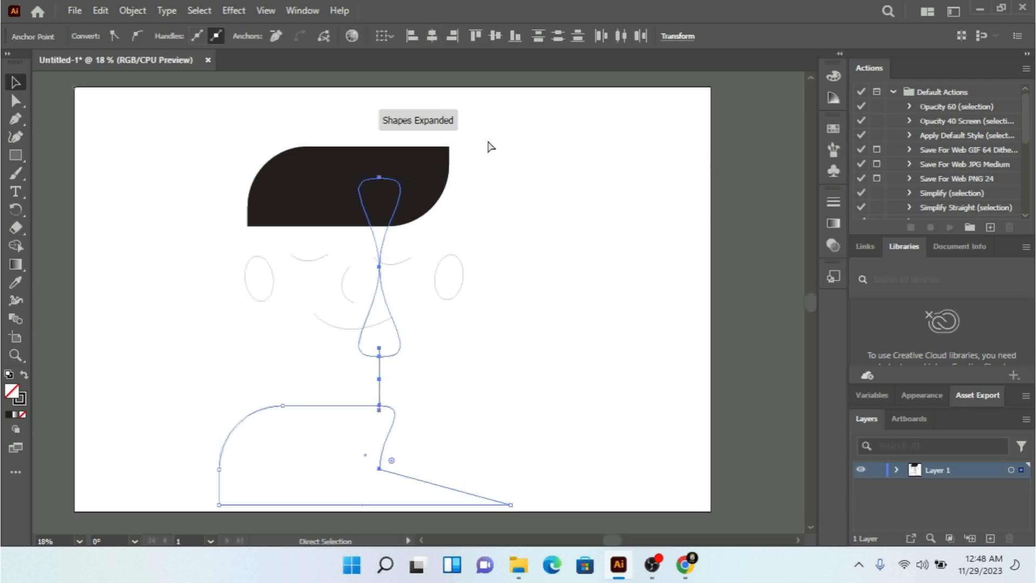
click(584, 374)
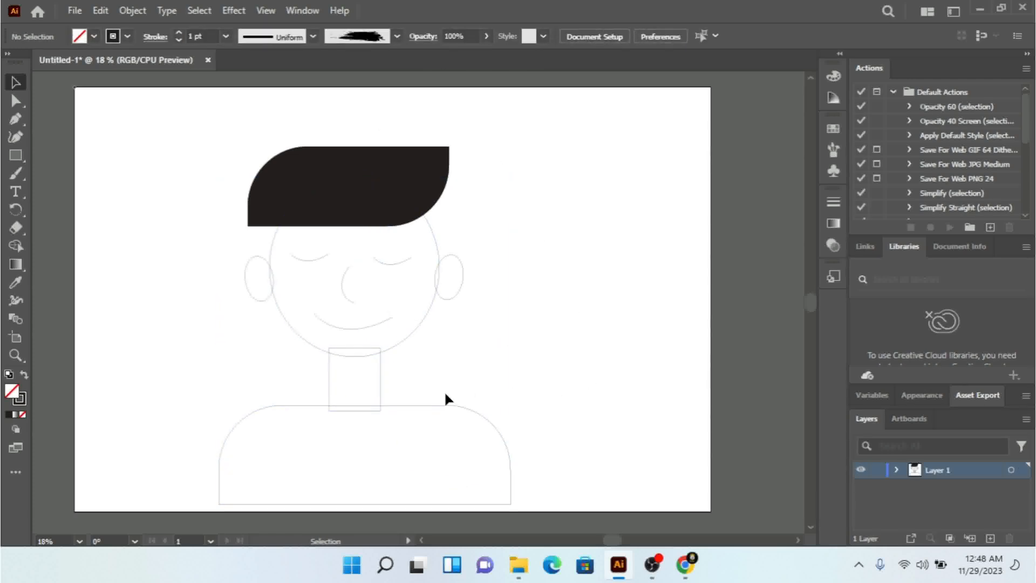
Step: Select the head-and-neck group together with the shoulders shape and align them on their horizontal centres
click(381, 364)
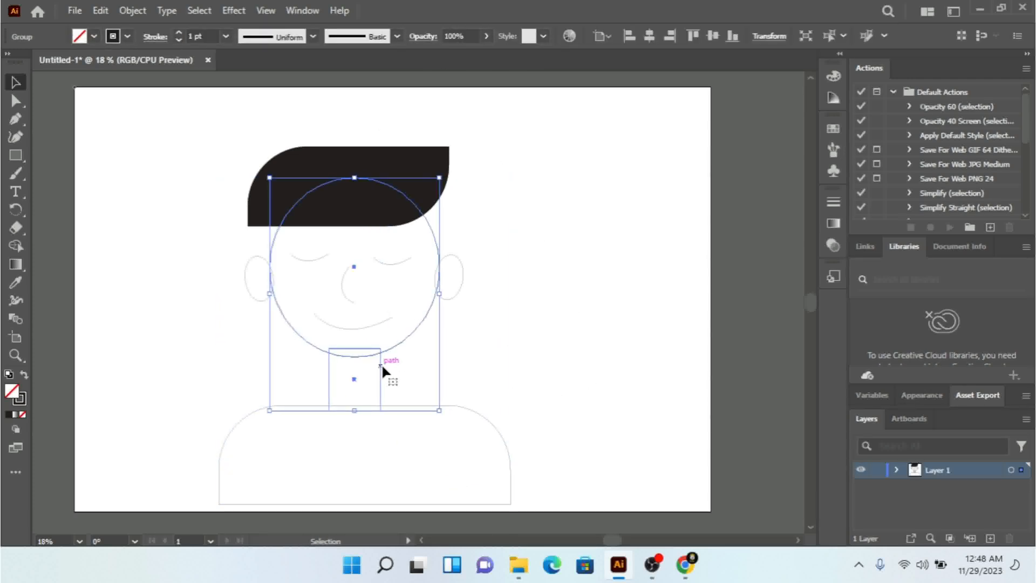
shift+click(478, 413)
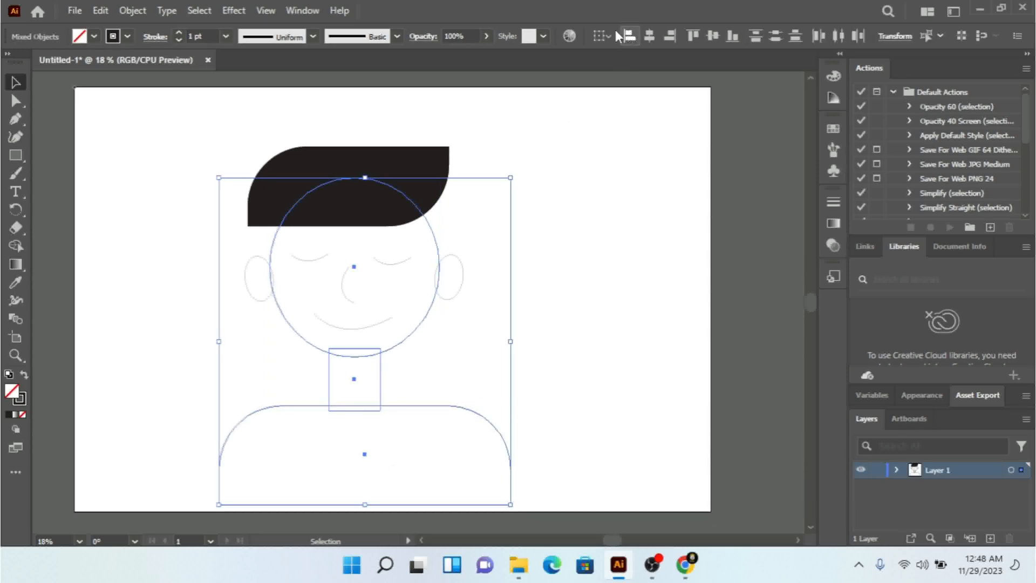
click(603, 35)
click(615, 54)
click(648, 36)
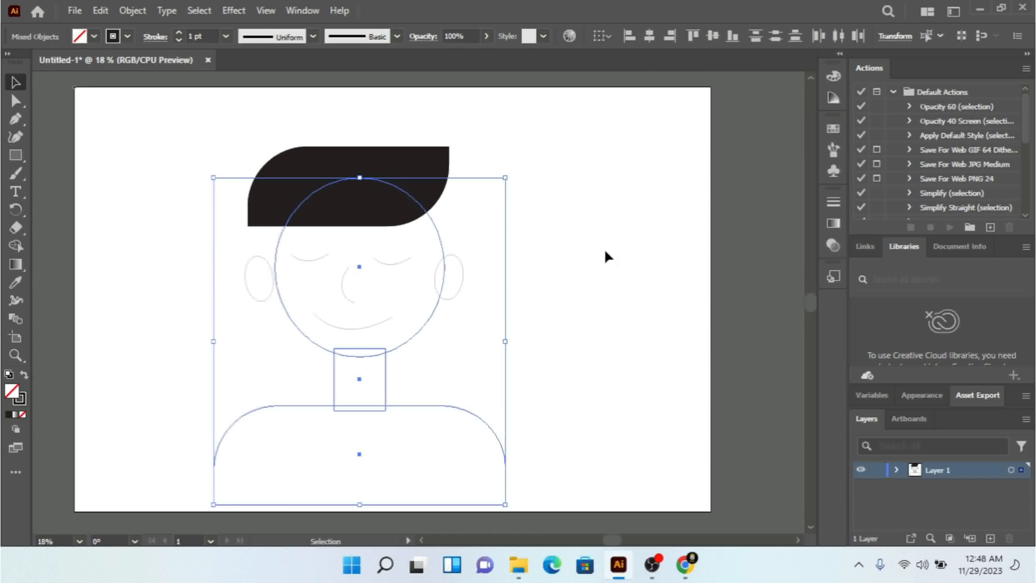
right_click(415, 345)
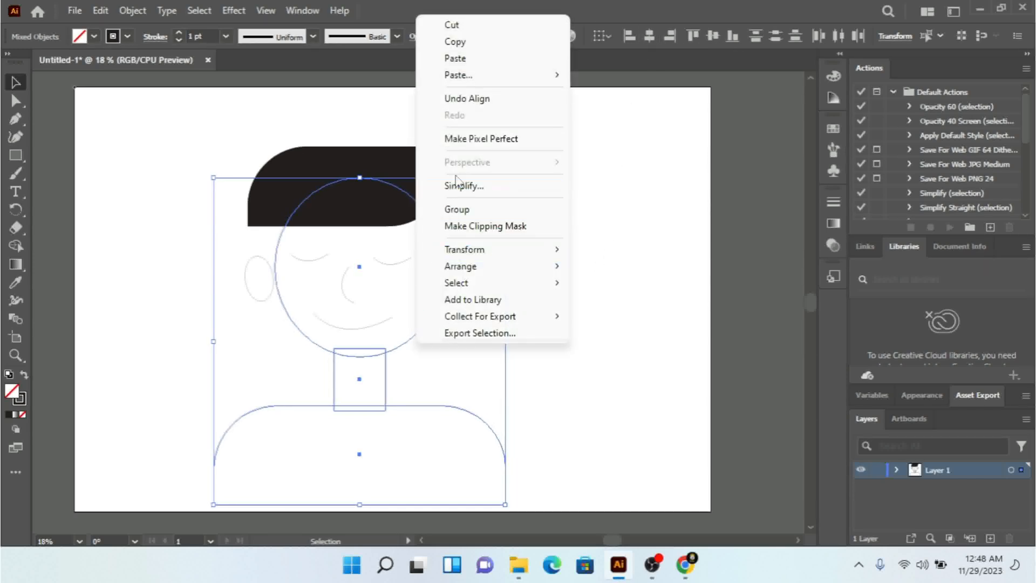
click(356, 285)
click(356, 284)
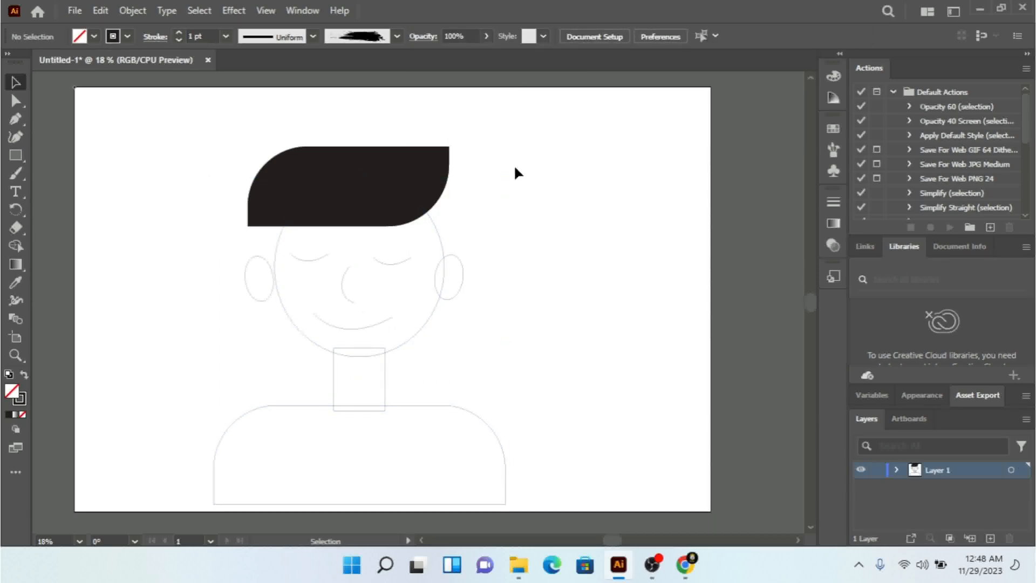
Step: Shift the right-hand ear slightly outward and the left-hand ear slightly inward to fit the recentred head
drag(463, 284, 465, 284)
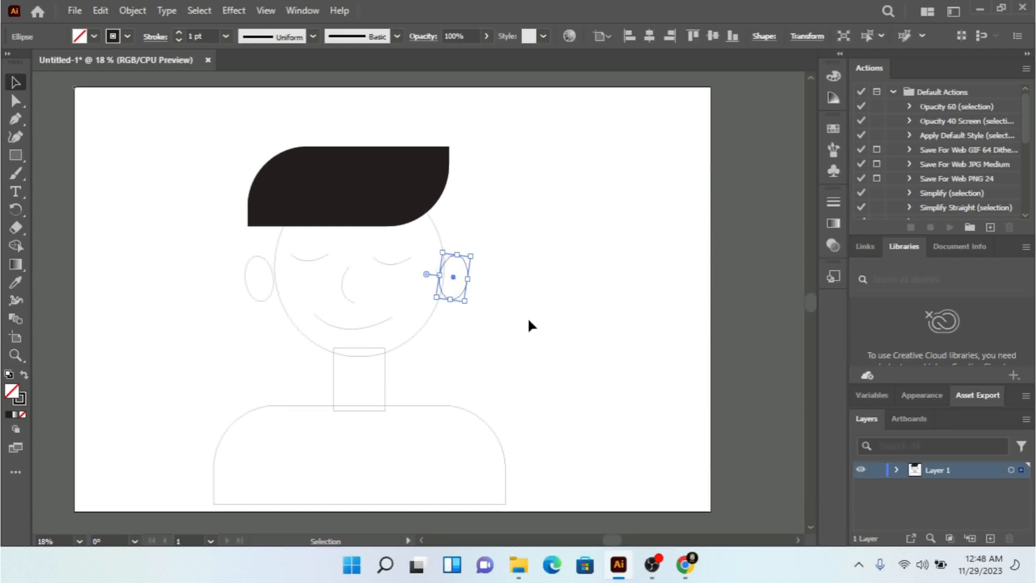
key(Right)
key(Right)
key(Right)
key(Right)
key(Right)
key(Right)
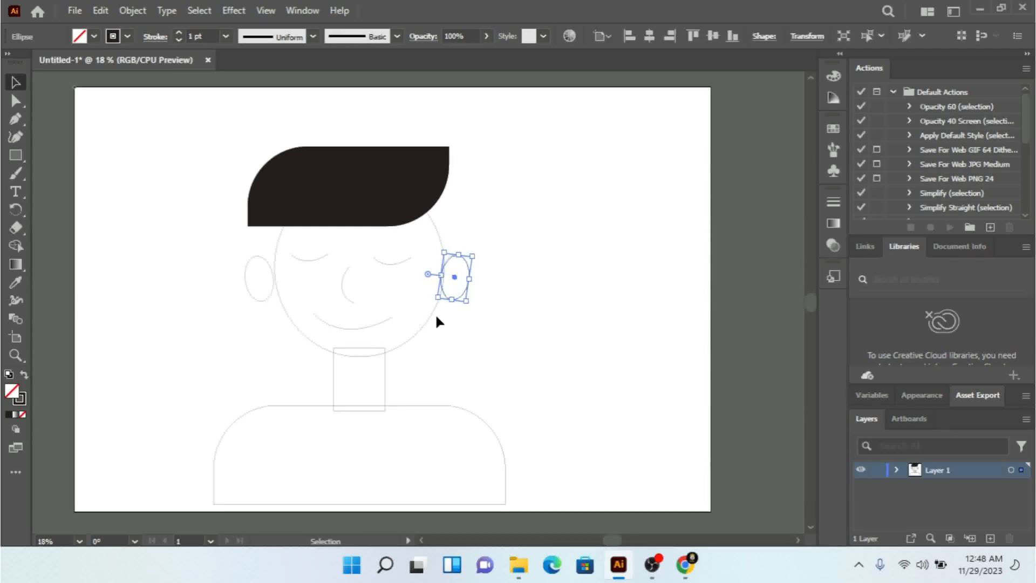
drag(226, 264, 262, 310)
key(Right)
key(Right)
key(Right)
key(Right)
key(Right)
key(Right)
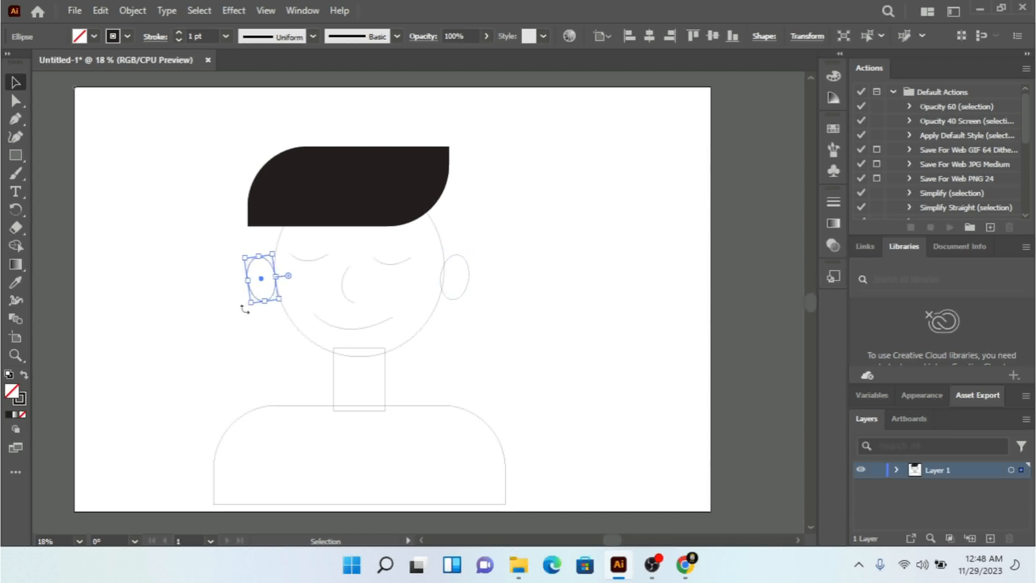
Step: Fill the head-and-neck group with the pale yellow skin colour F9F9C2
click(430, 317)
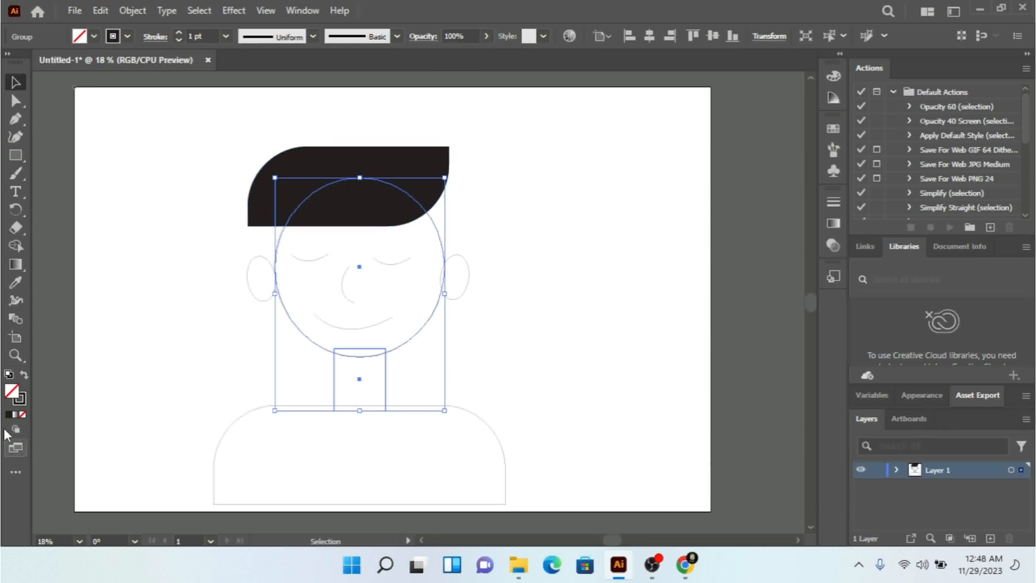
double_click(12, 391)
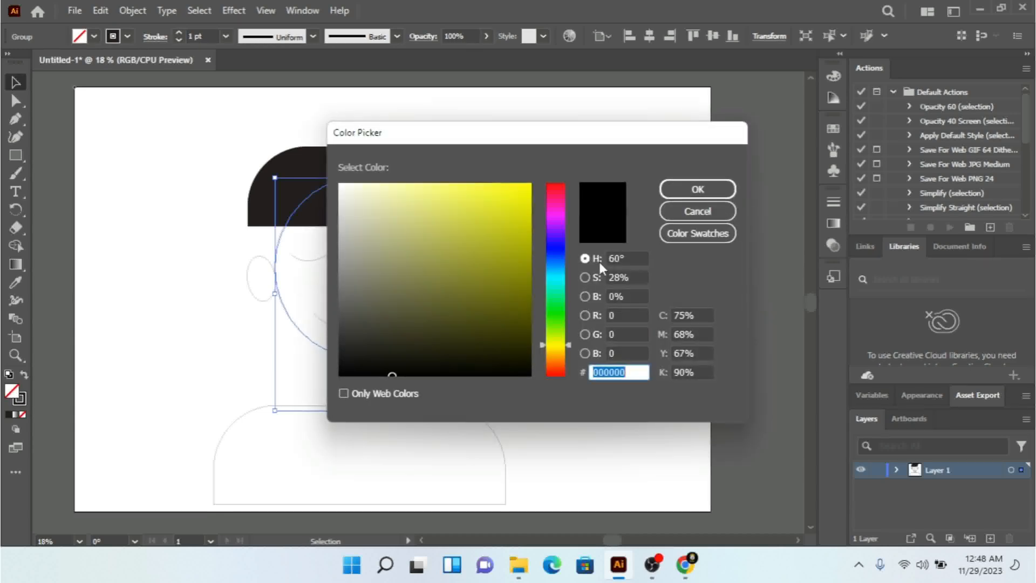
drag(418, 194, 381, 187)
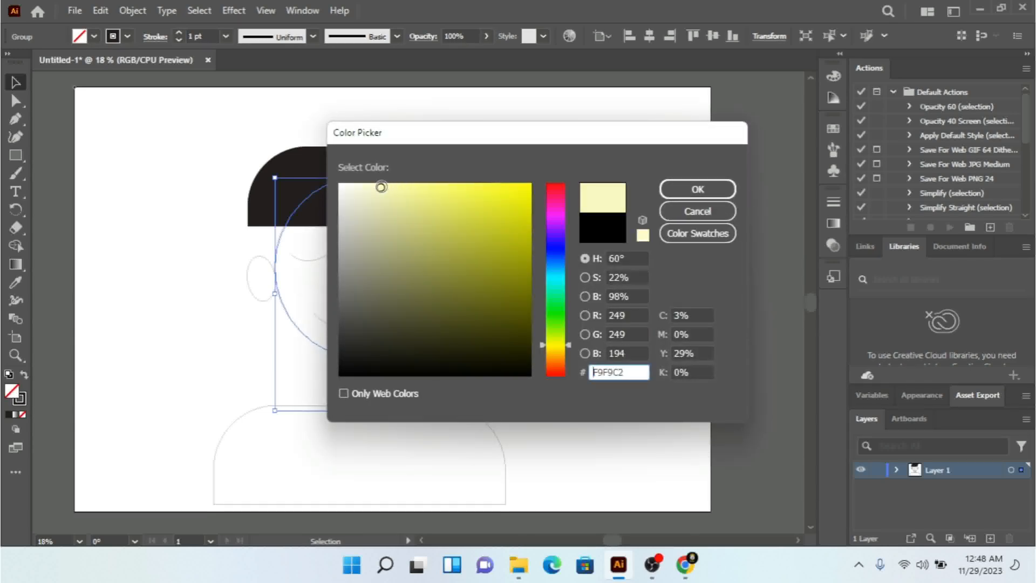
click(681, 190)
click(545, 241)
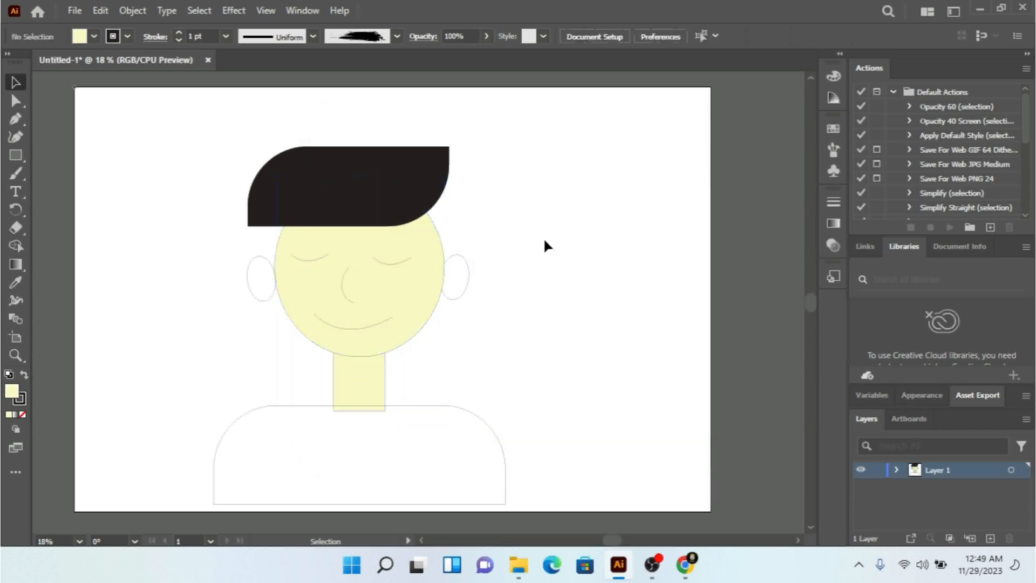
Step: Copy the face's pale yellow fill onto the right-hand ear with the Eyedropper tool
click(456, 296)
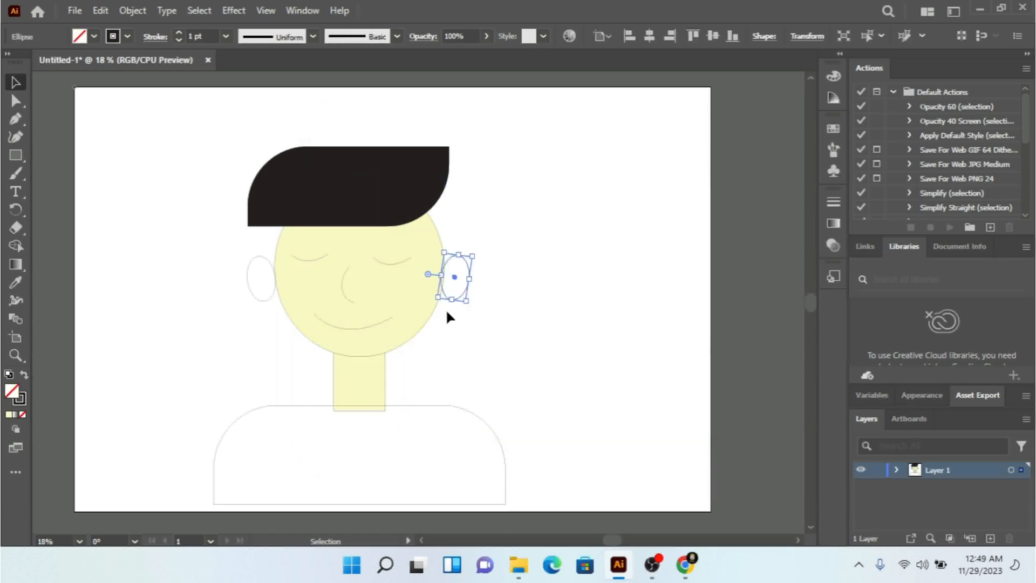
click(16, 282)
click(316, 289)
click(13, 80)
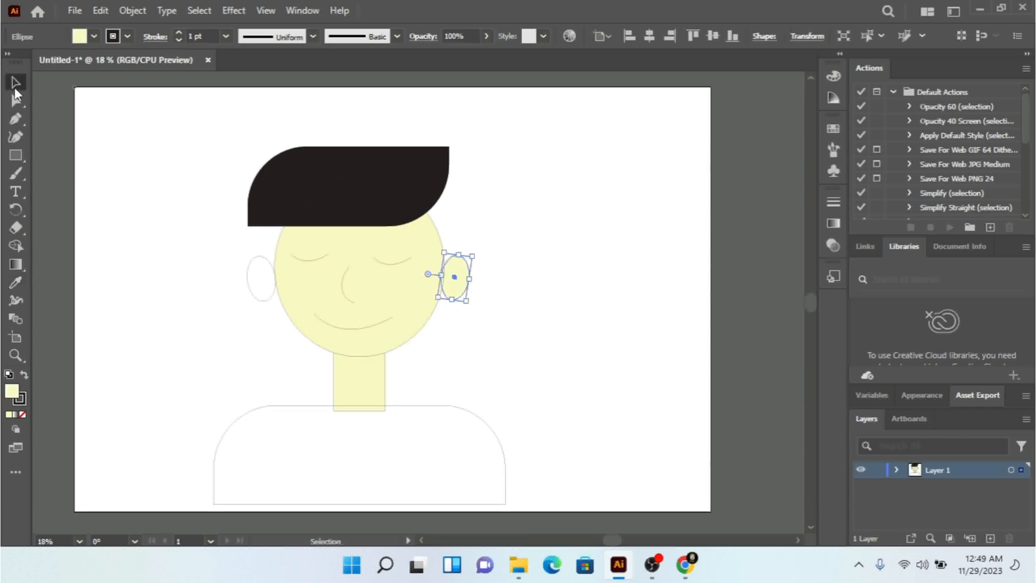
click(624, 372)
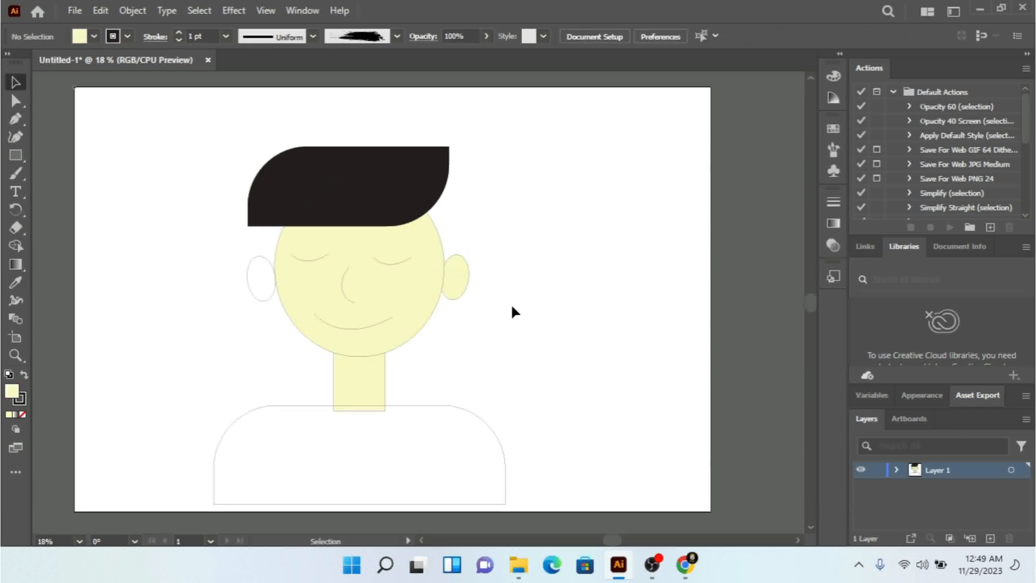
Step: Move the right-hand ear slightly inward and up so it overlaps the edge of the head, fine-tuning its height
drag(458, 281, 452, 274)
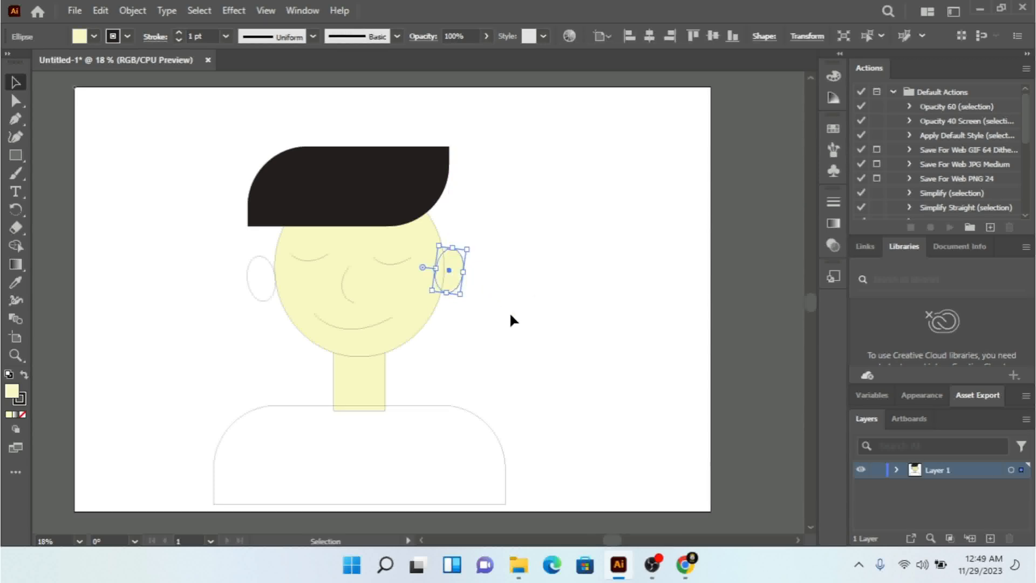
key(Down)
key(Down)
key(Down)
key(Down)
key(Left)
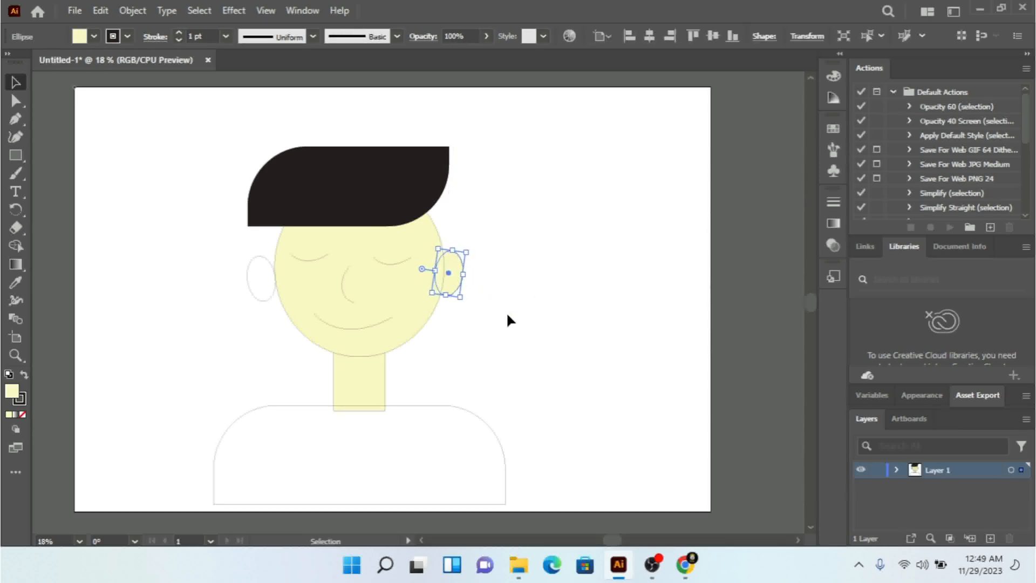
Step: Copy the face's pale yellow fill onto the left-hand ear with the Eyedropper tool
click(252, 283)
drag(246, 278, 246, 277)
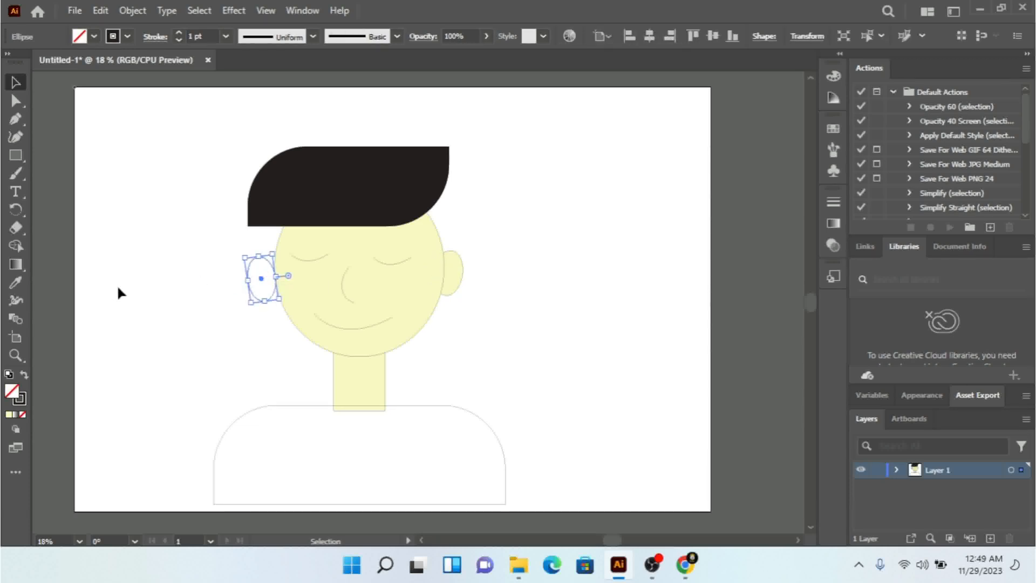
click(17, 282)
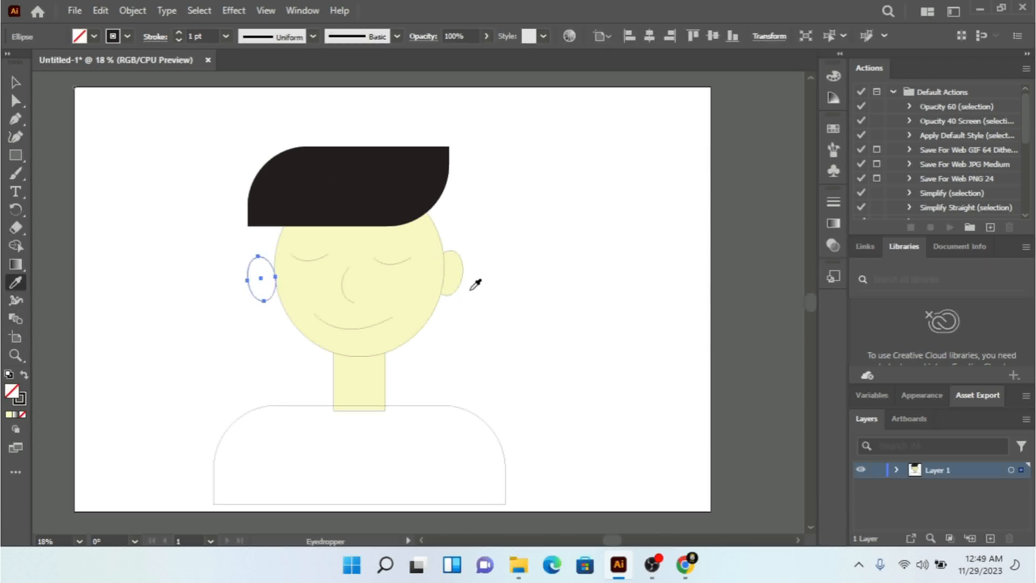
click(424, 268)
click(15, 83)
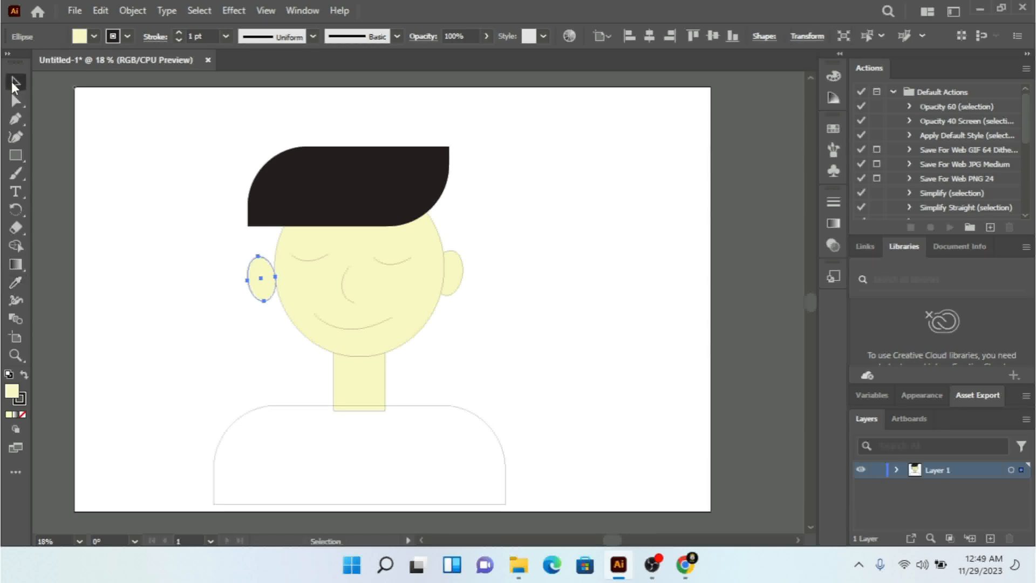
Step: Nudge the left-hand ear slightly up and inward until it overlaps the edge of the head
key(Up)
key(Up)
key(Up)
key(Up)
key(Up)
key(Right)
key(Right)
key(Right)
key(Right)
key(Right)
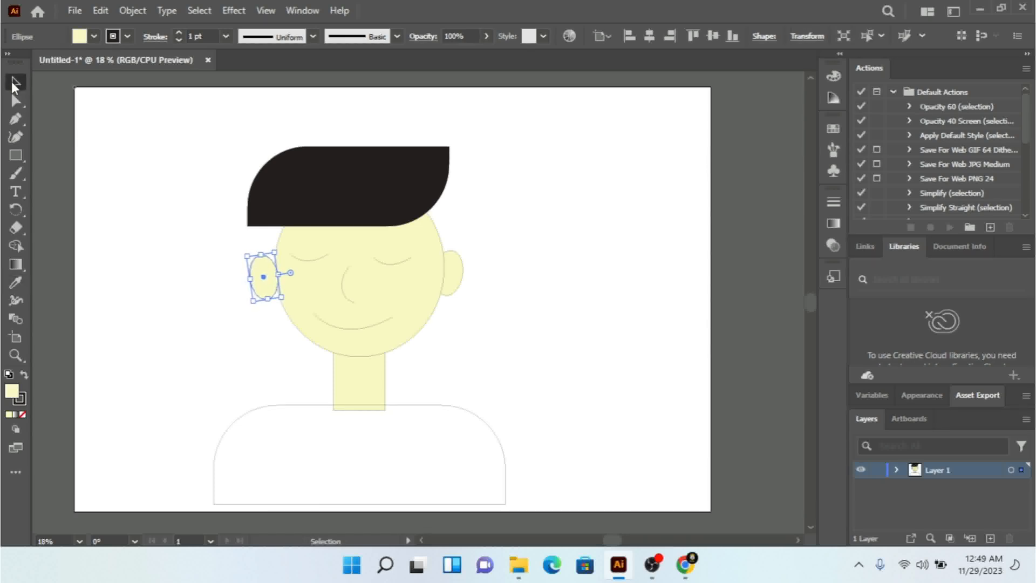
key(Right)
key(Right)
key(Right)
key(Right)
key(Right)
key(Right)
key(Right)
key(Right)
key(Right)
key(Right)
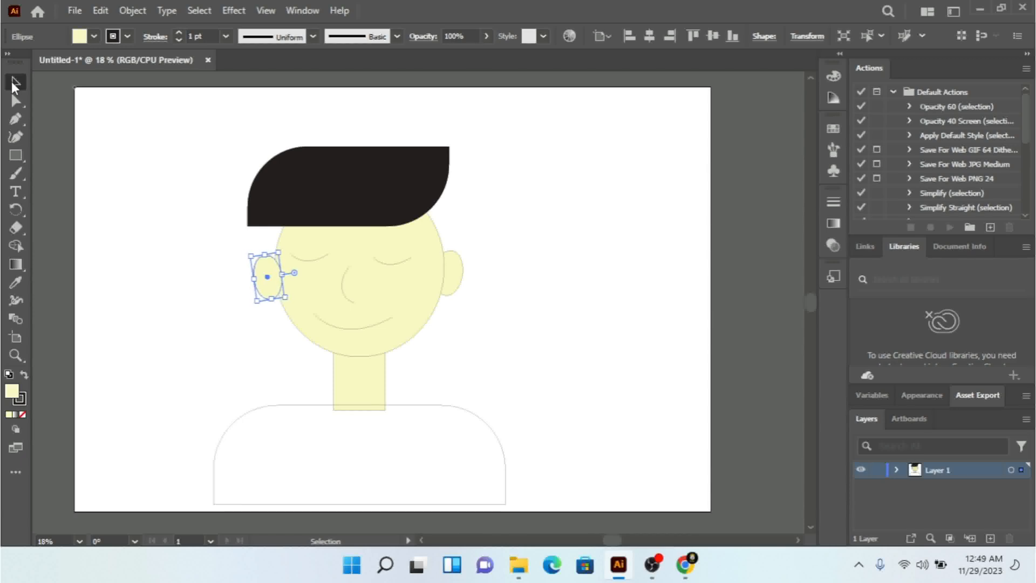
Step: Send the left-hand ear to the back, behind the head
right_click(269, 280)
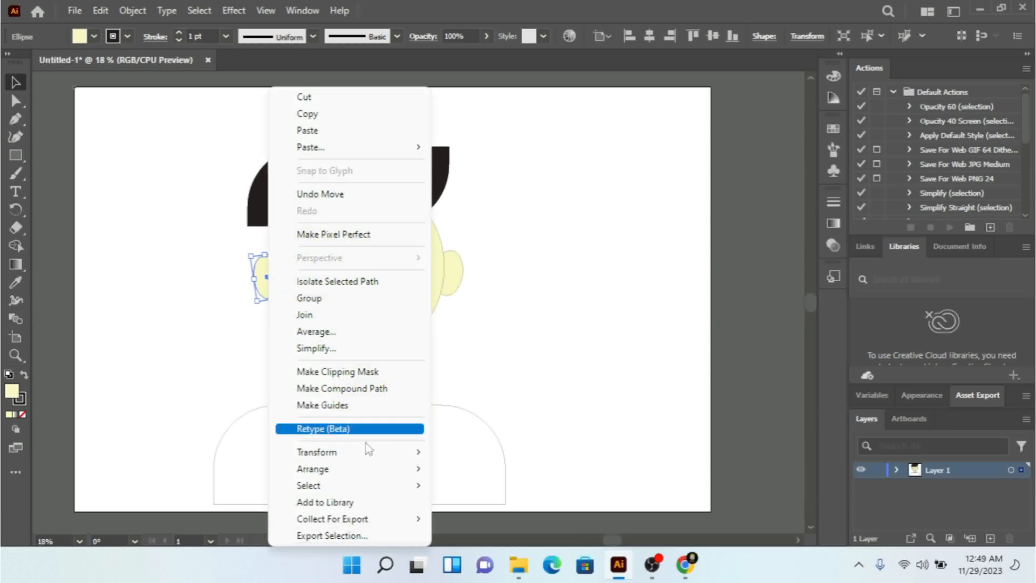
mouse_move(394, 470)
click(505, 515)
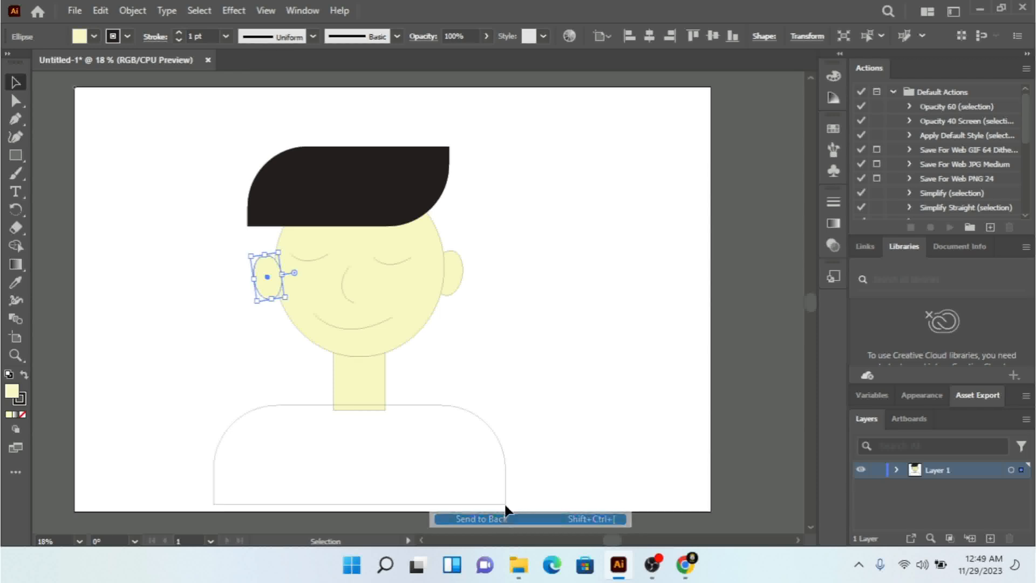
Step: Align both ears on their vertical centres and group them
shift+click(456, 275)
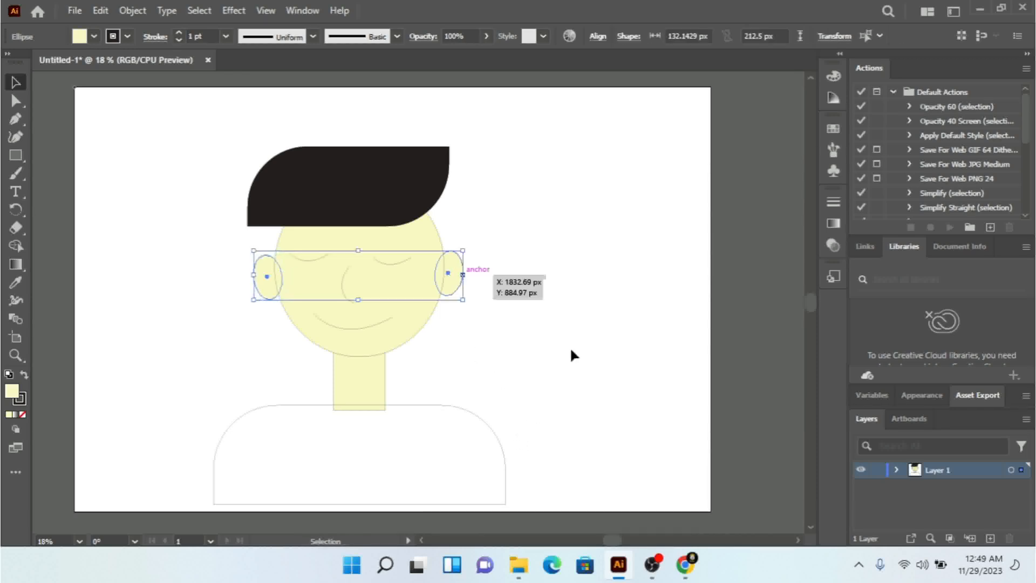
click(598, 37)
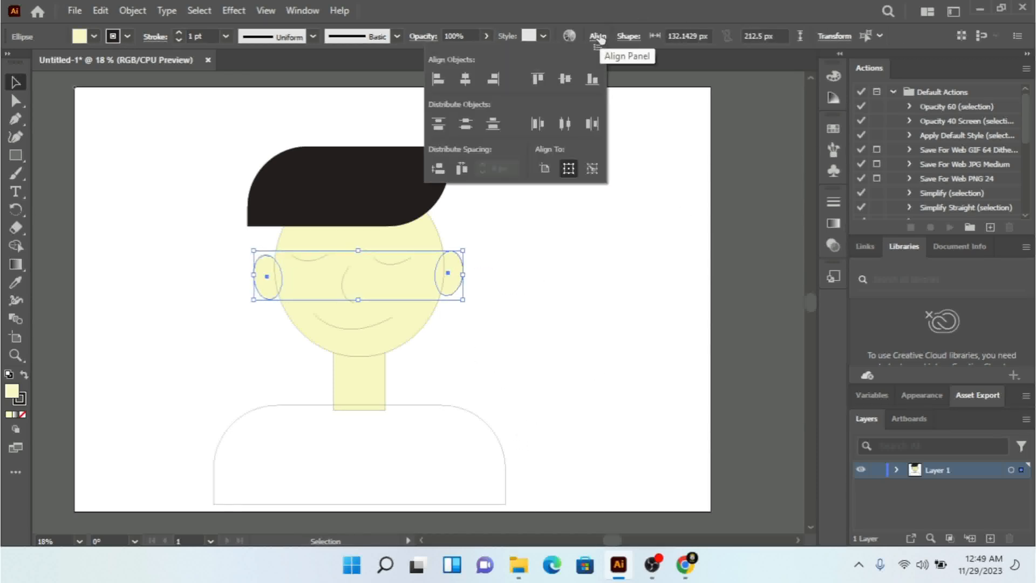
click(565, 78)
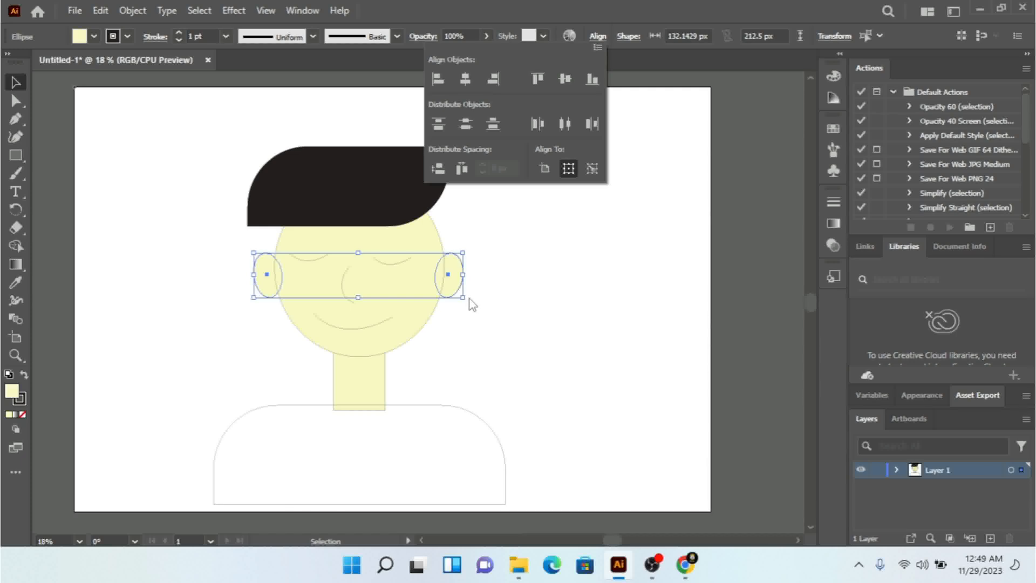
right_click(452, 275)
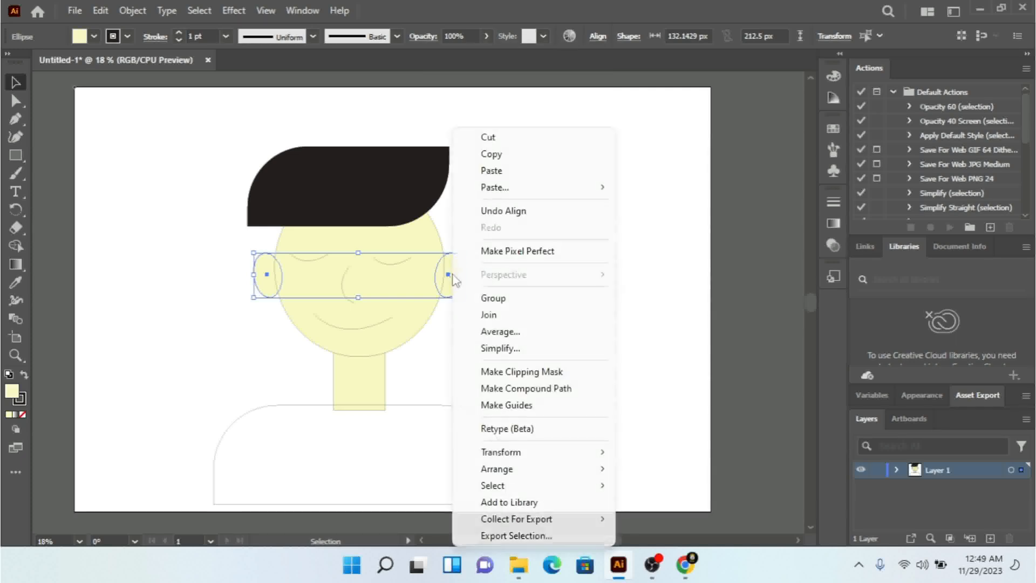
click(492, 298)
click(543, 333)
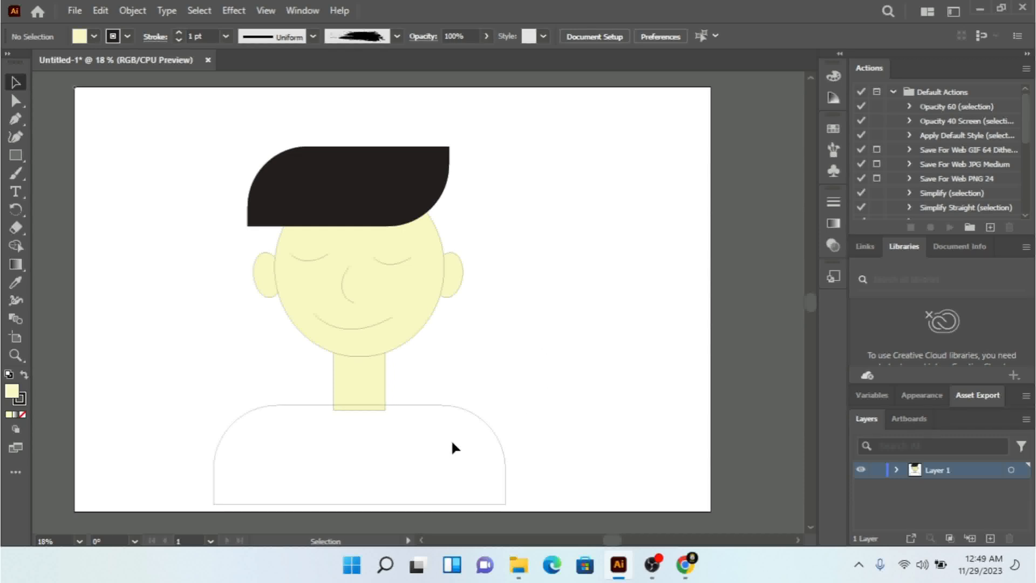
Step: Fill the rounded shoulders shape with the bright yellow swatch
click(452, 406)
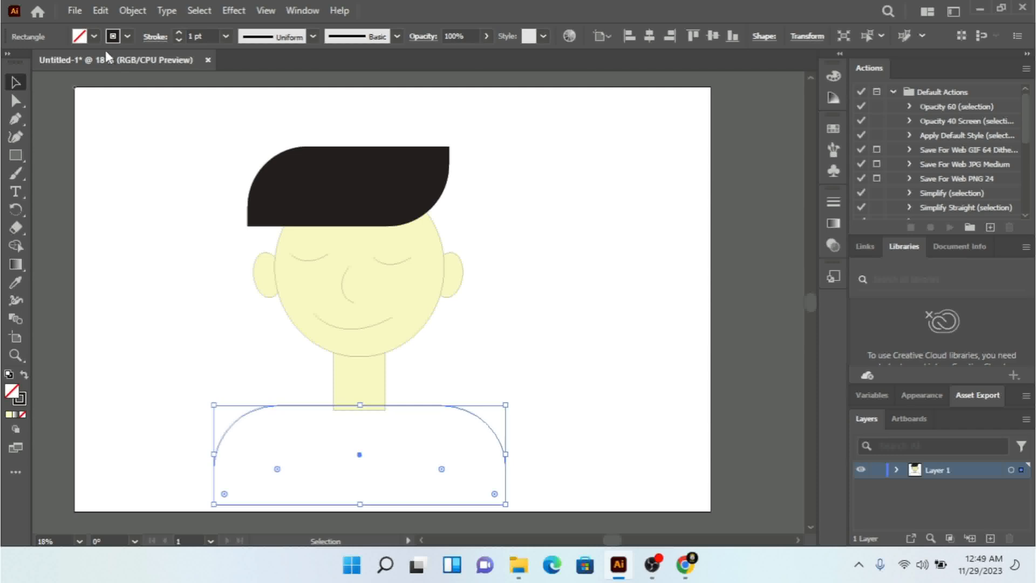
click(94, 36)
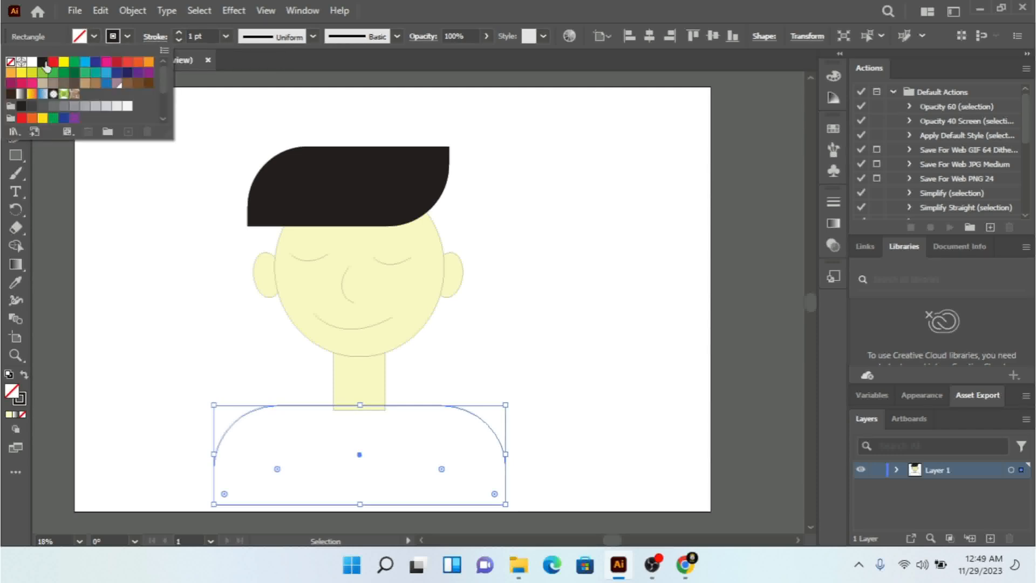
click(65, 63)
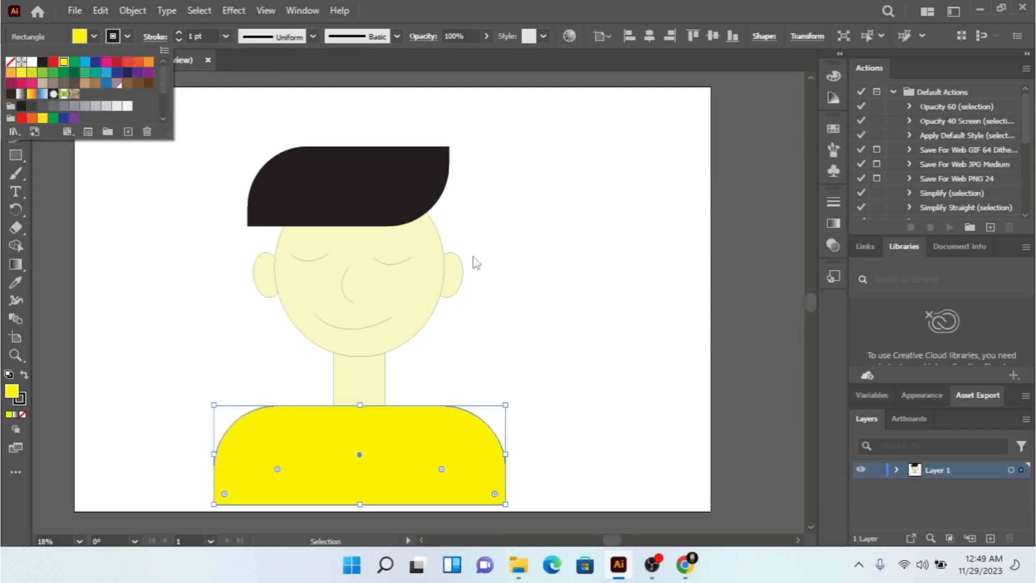
click(596, 314)
click(604, 313)
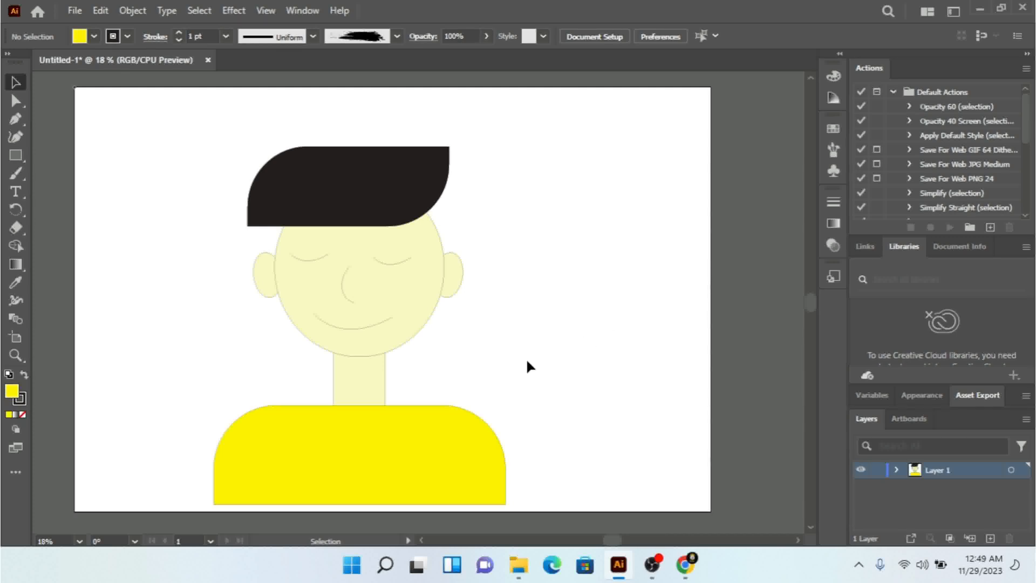
Step: Group the shoulders shape with the head-and-neck group
click(394, 465)
shift+click(371, 379)
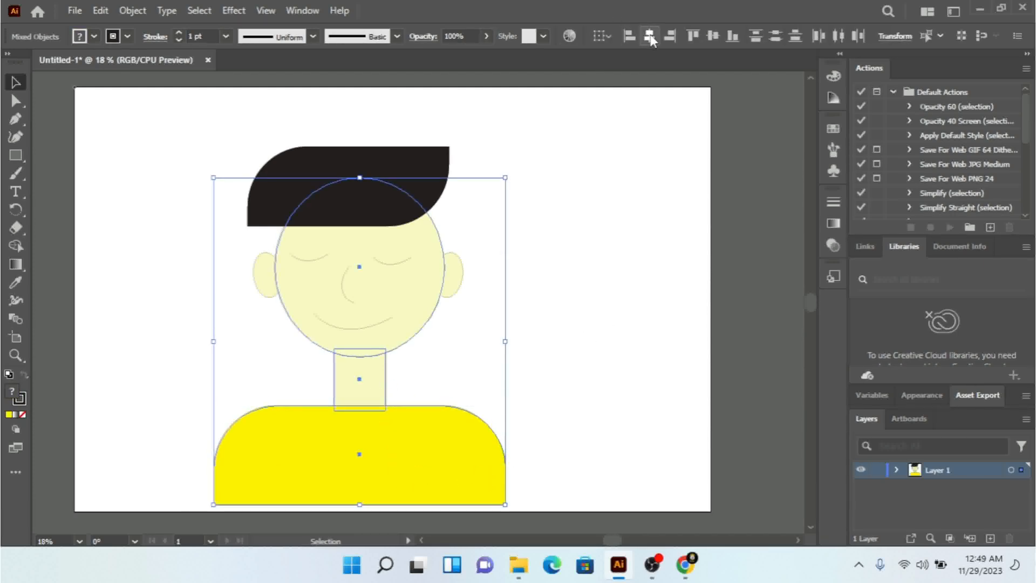
right_click(404, 461)
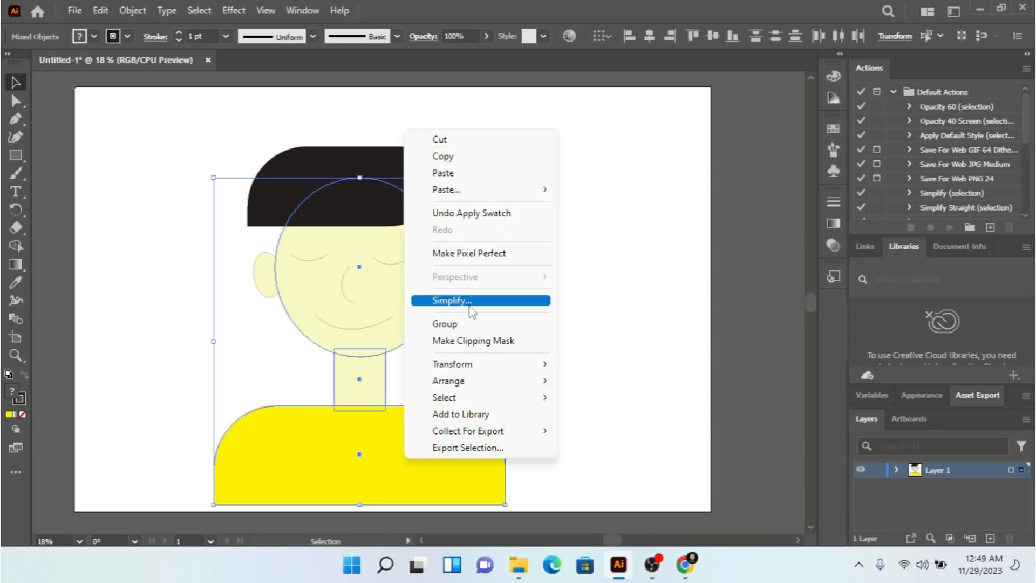
click(464, 325)
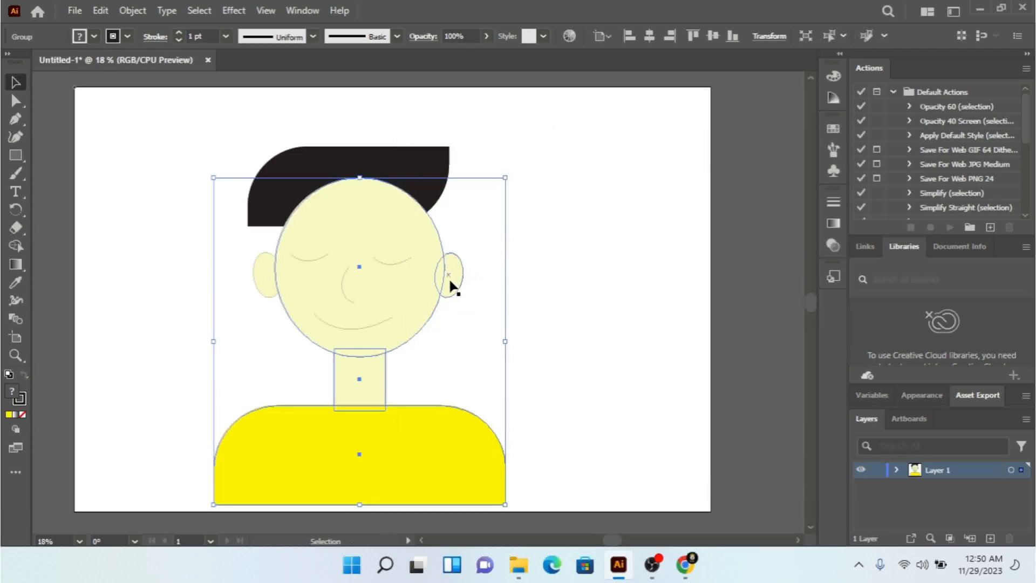
Step: Align the ears with the head-and-body group on their horizontal centres and group them together
shift+click(449, 279)
click(648, 37)
right_click(449, 276)
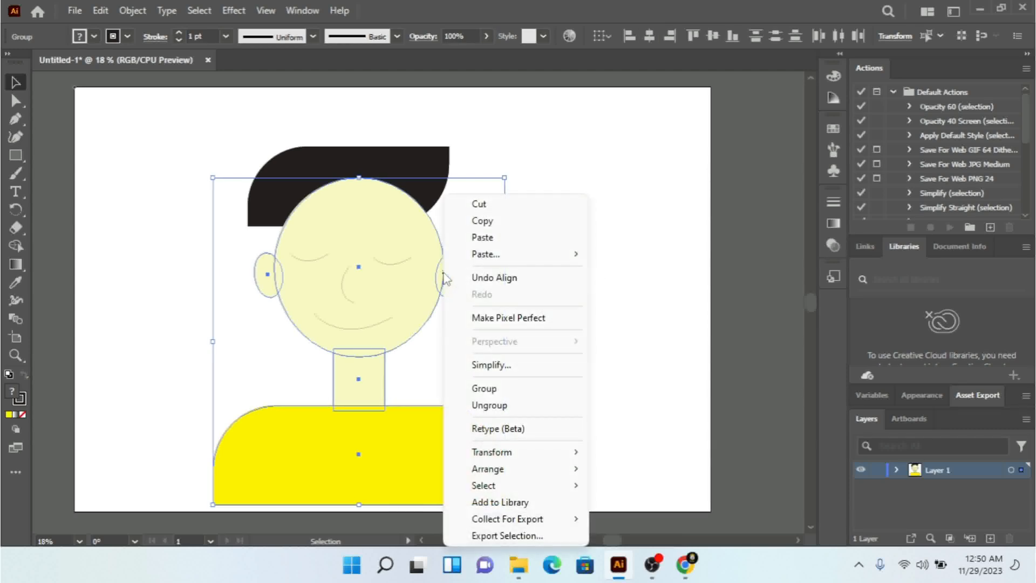
click(488, 387)
Step: Bring the black hair shape to the front, above the head
click(408, 170)
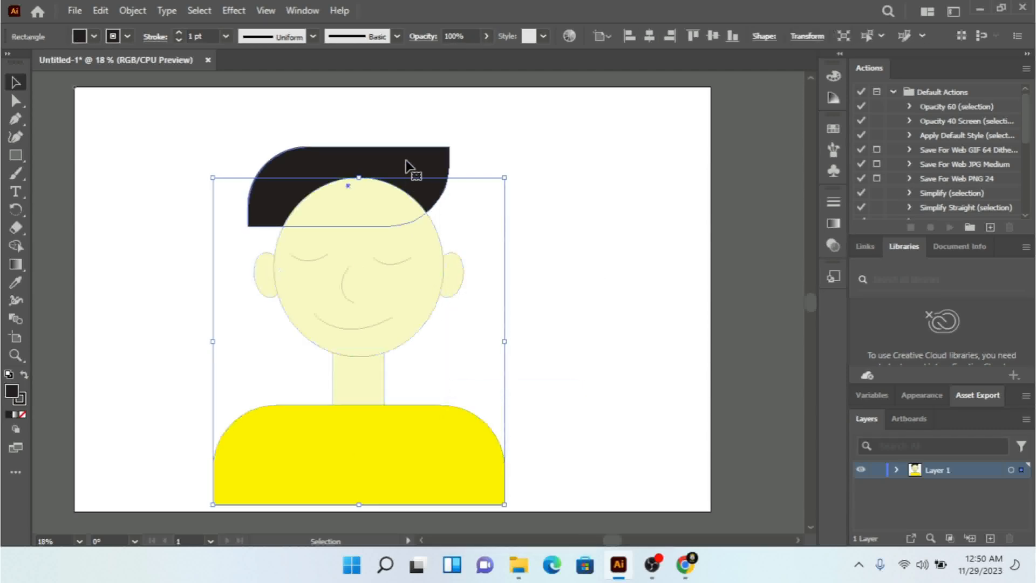
right_click(408, 170)
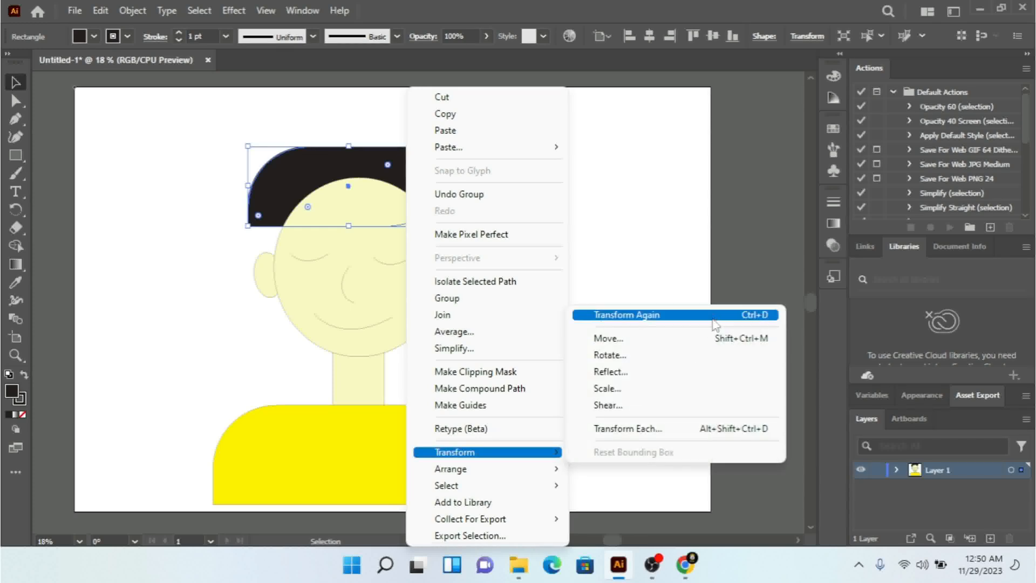
mouse_move(521, 477)
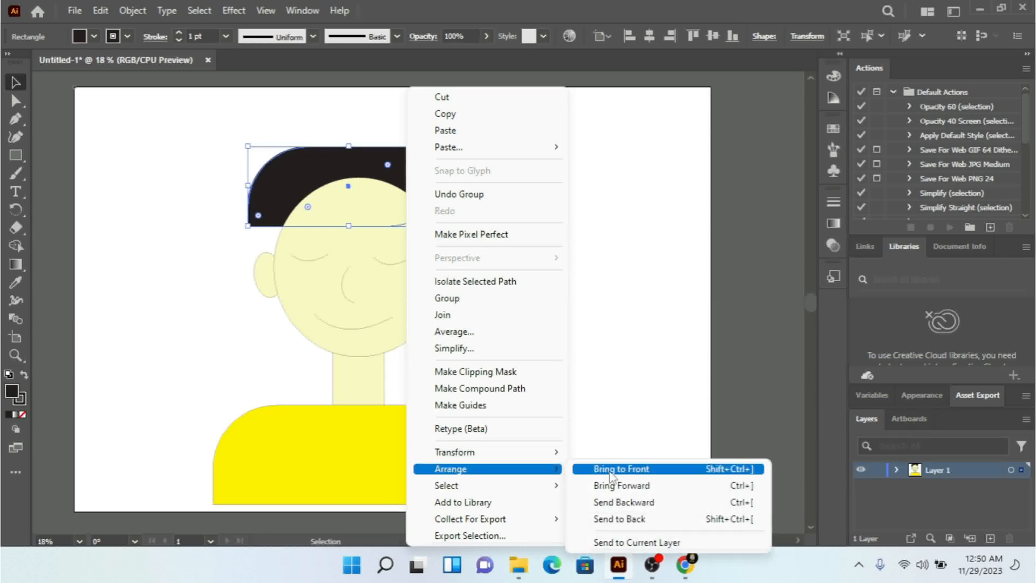
click(635, 472)
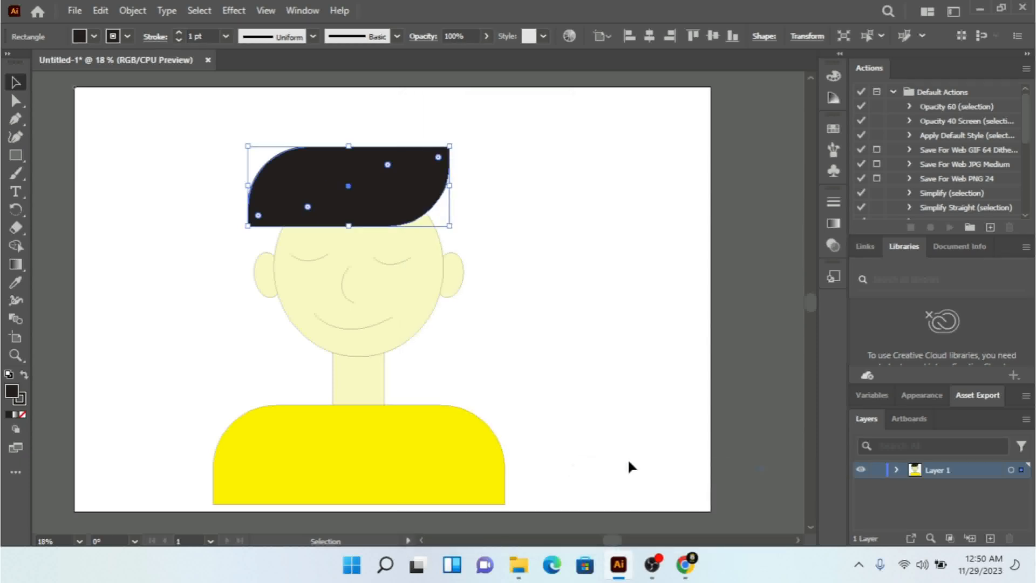
click(627, 192)
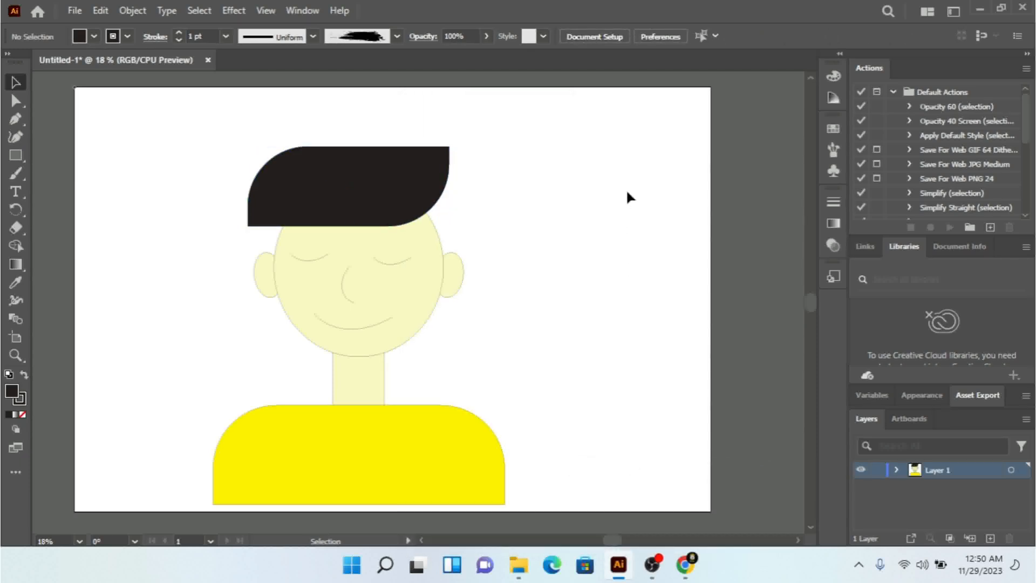
Step: Try to centre all the separate character parts on the artboard horizontally and vertically, and undo both alignments
scroll(575, 183, down, 3)
drag(575, 183, 178, 412)
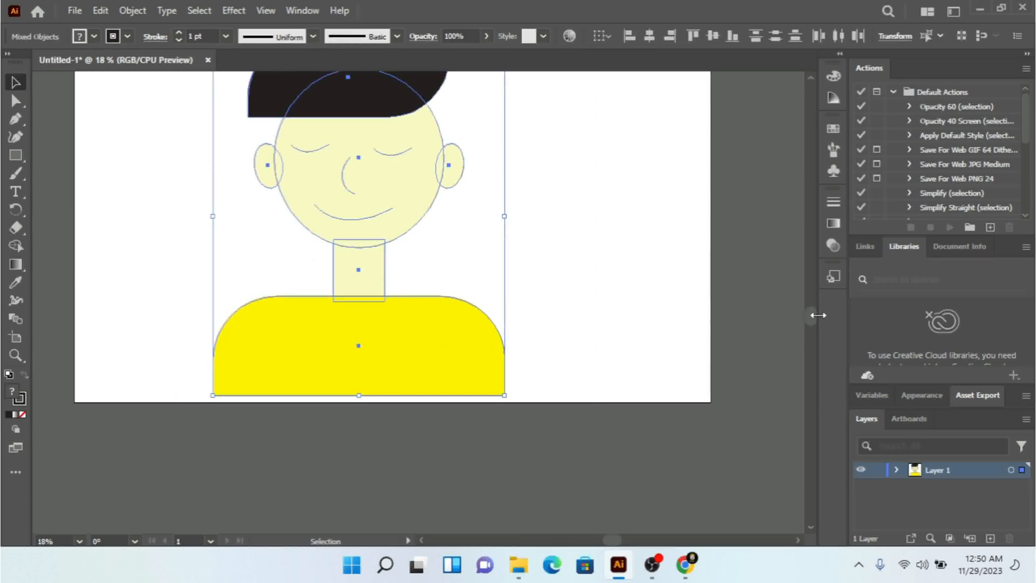
drag(810, 319, 810, 313)
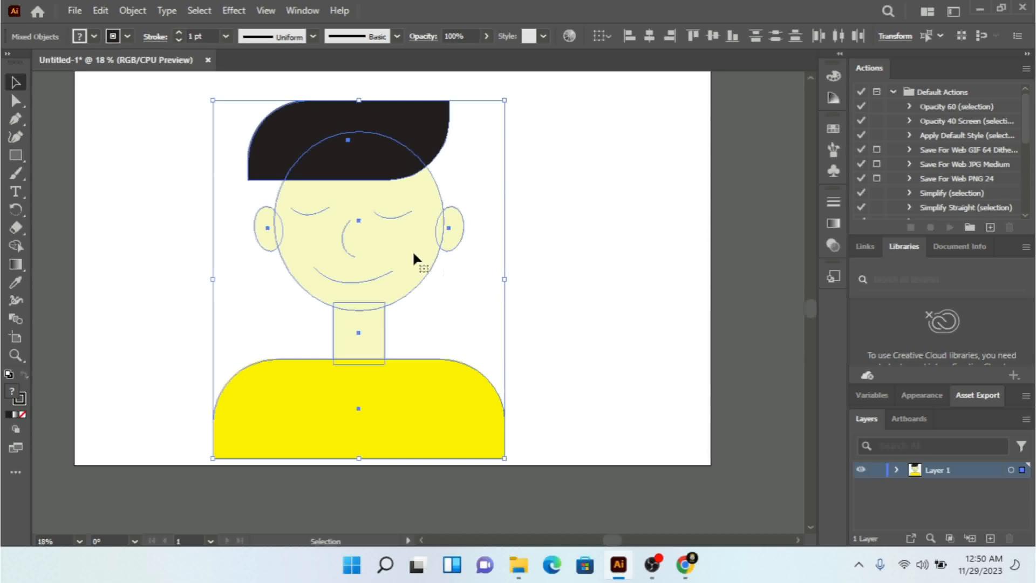
click(609, 36)
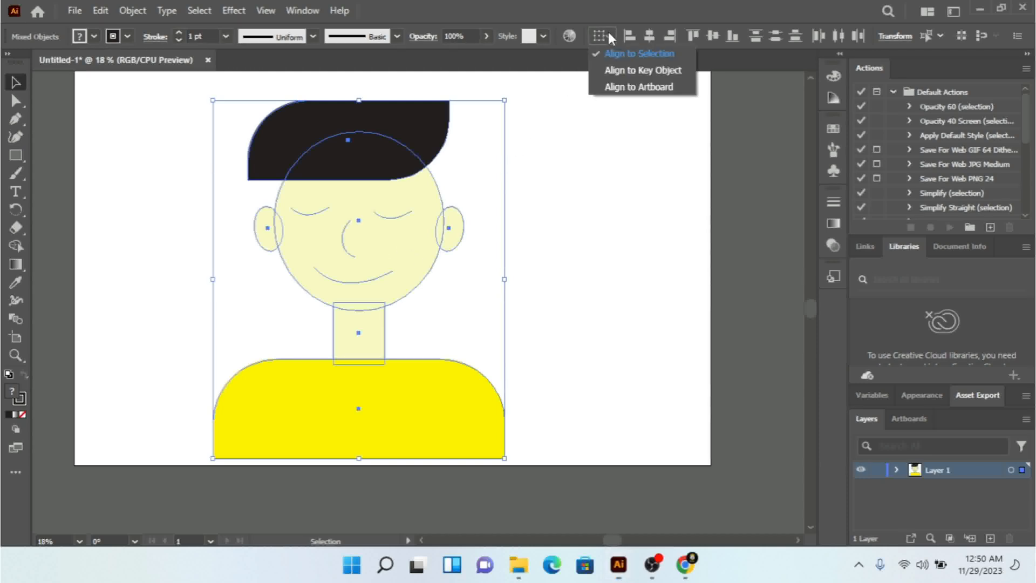
click(607, 86)
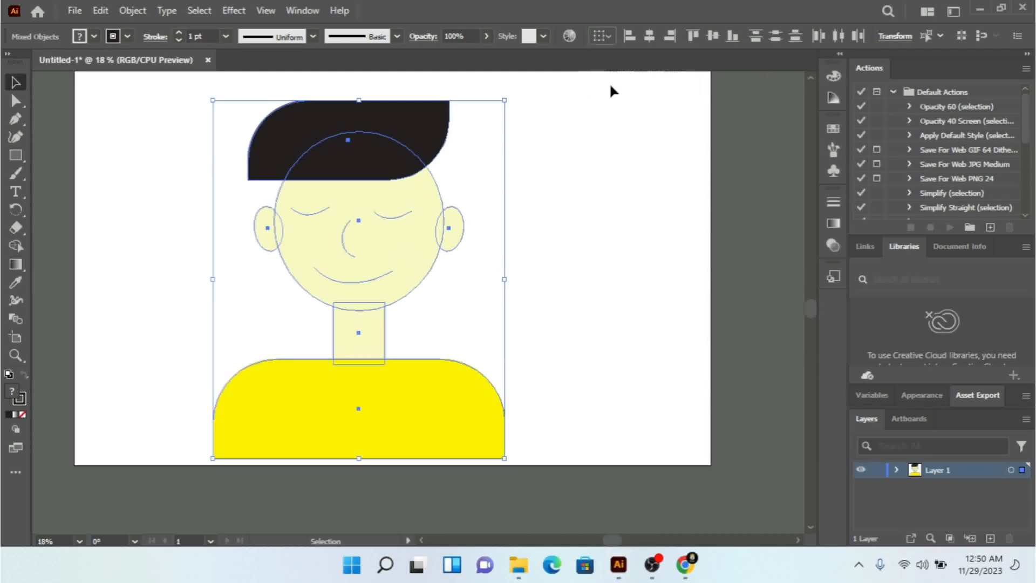
click(650, 37)
click(714, 36)
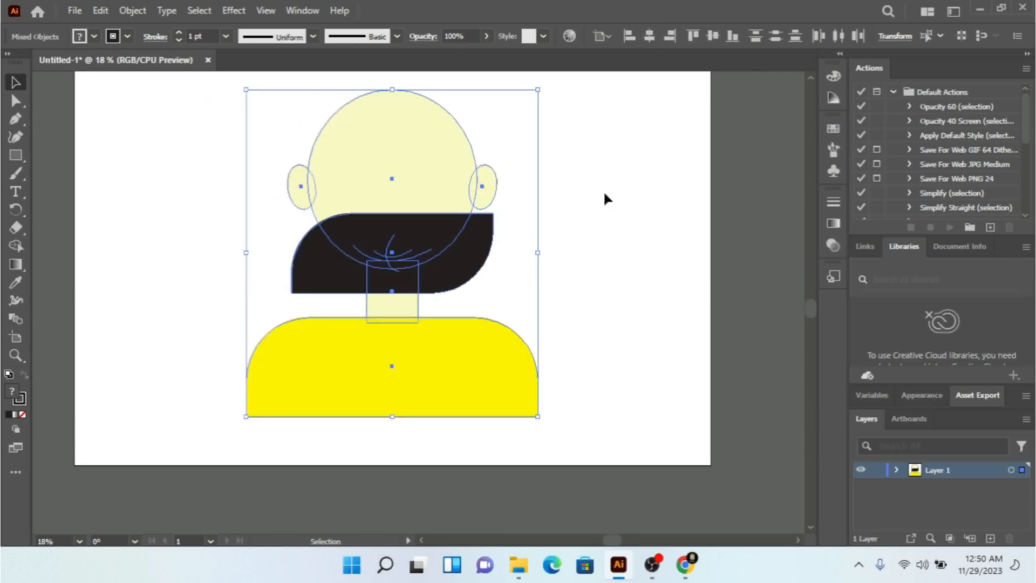
key(ctrl+z)
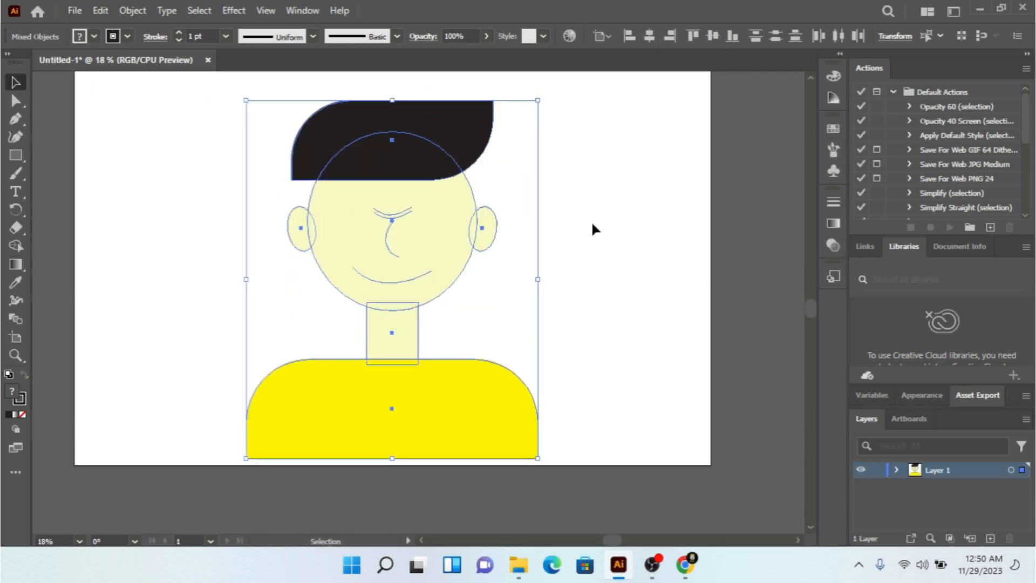
key(ctrl+z)
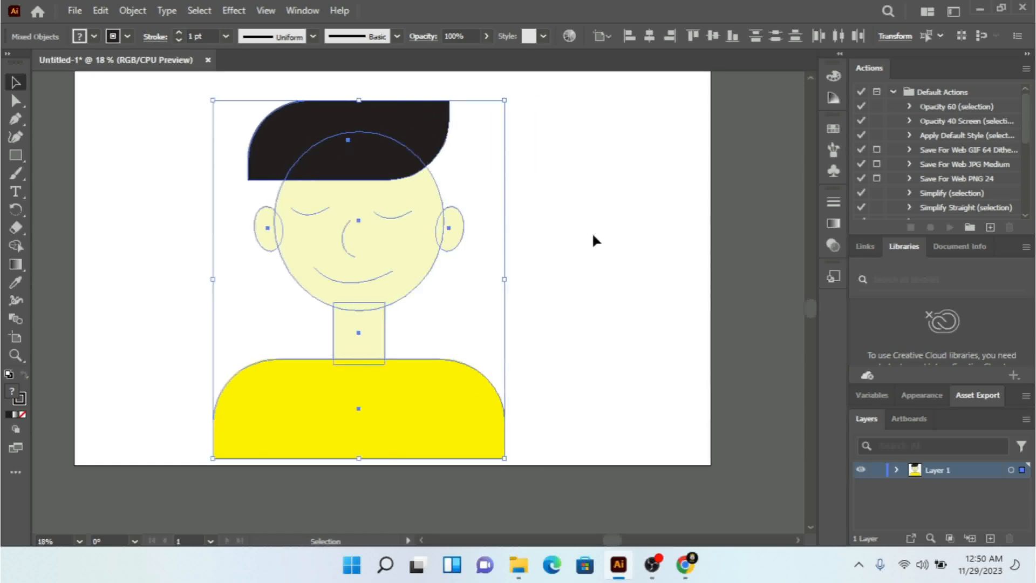
Step: Group the hair, face, ears, neck and shoulders into one object
right_click(405, 134)
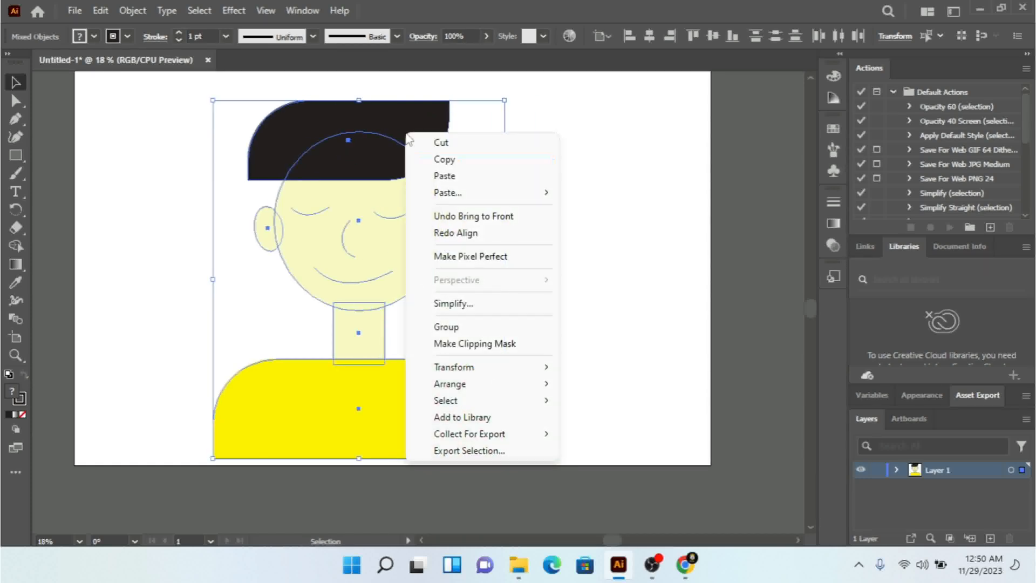
key(Escape)
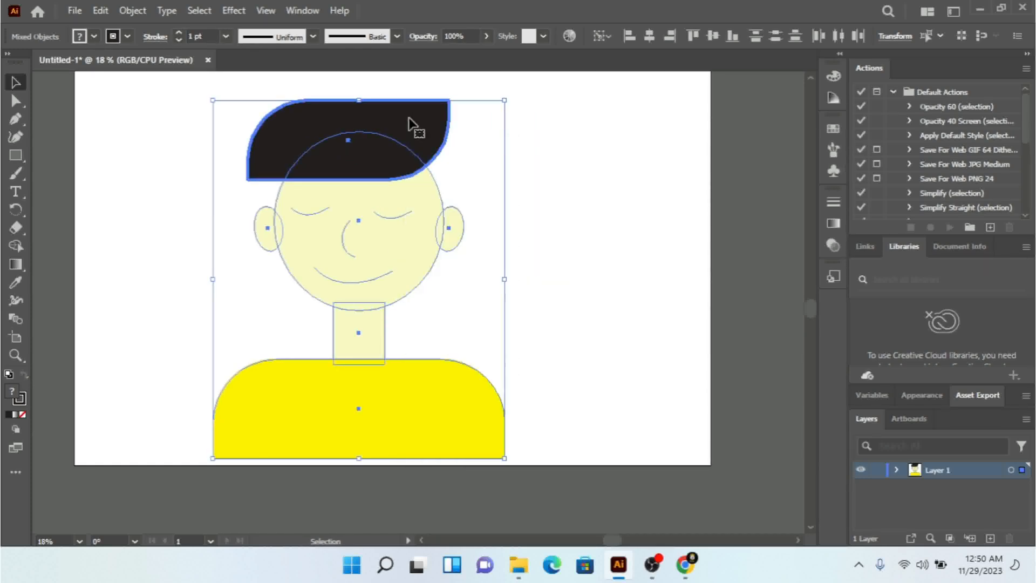
key(ctrl+g)
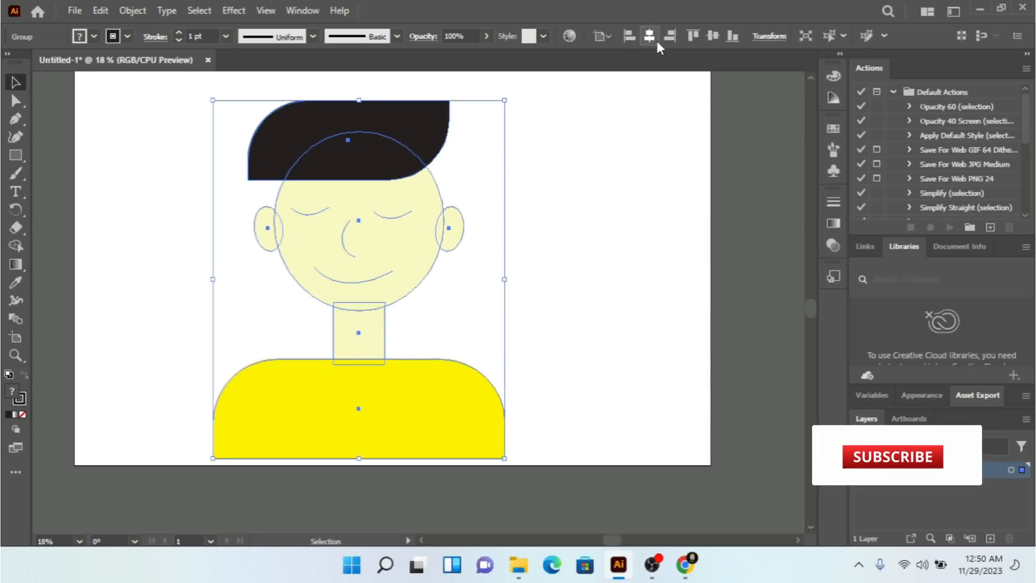
Step: Centre the grouped character on the artboard horizontally and vertically, and shift it slightly down and to the left
click(602, 36)
click(625, 89)
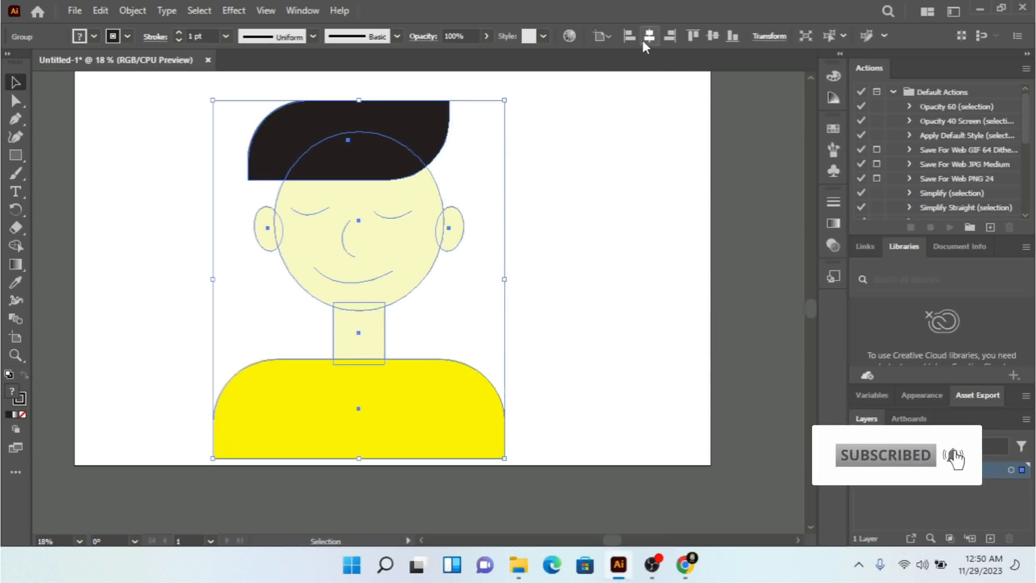
click(650, 34)
click(712, 35)
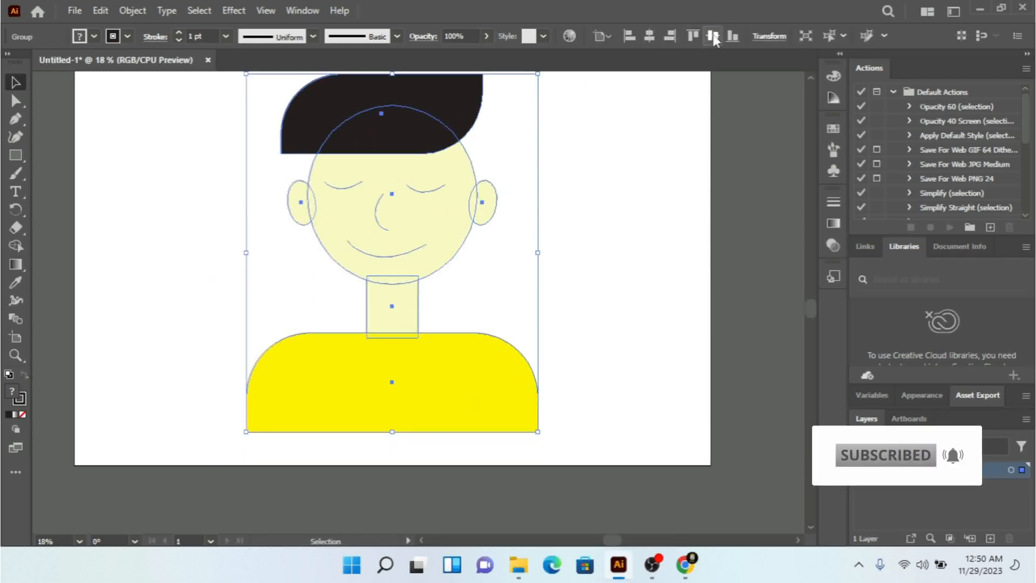
click(646, 261)
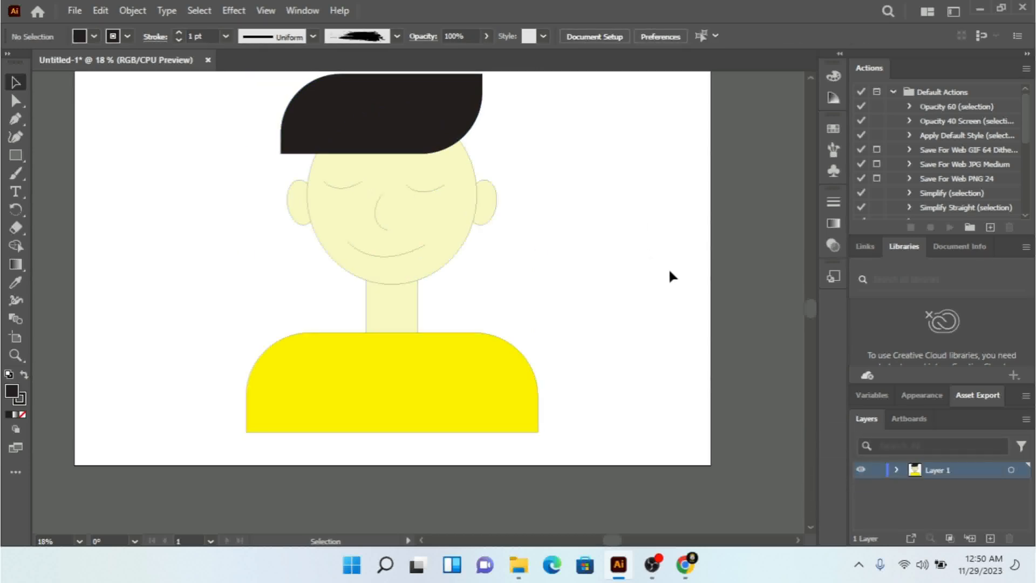
drag(512, 91, 358, 396)
click(648, 372)
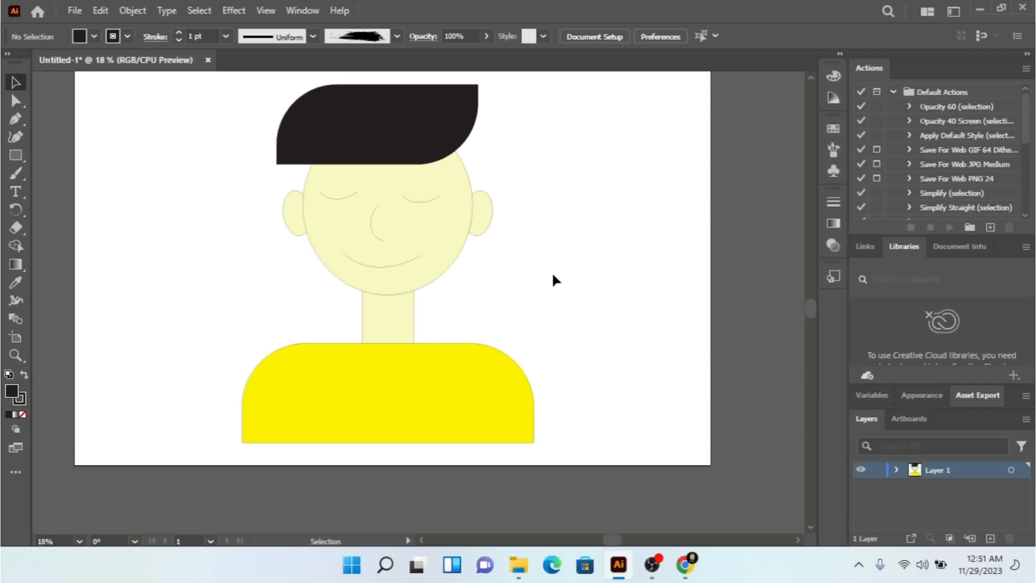
Step: Ungroup the whole character, and ungroup the ears from the head-and-body group
click(399, 312)
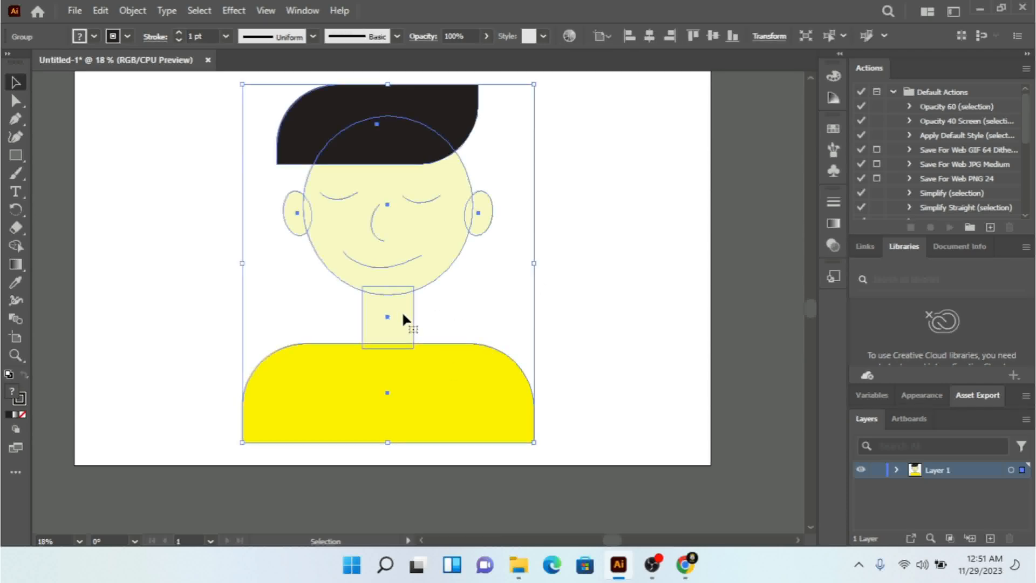
right_click(400, 314)
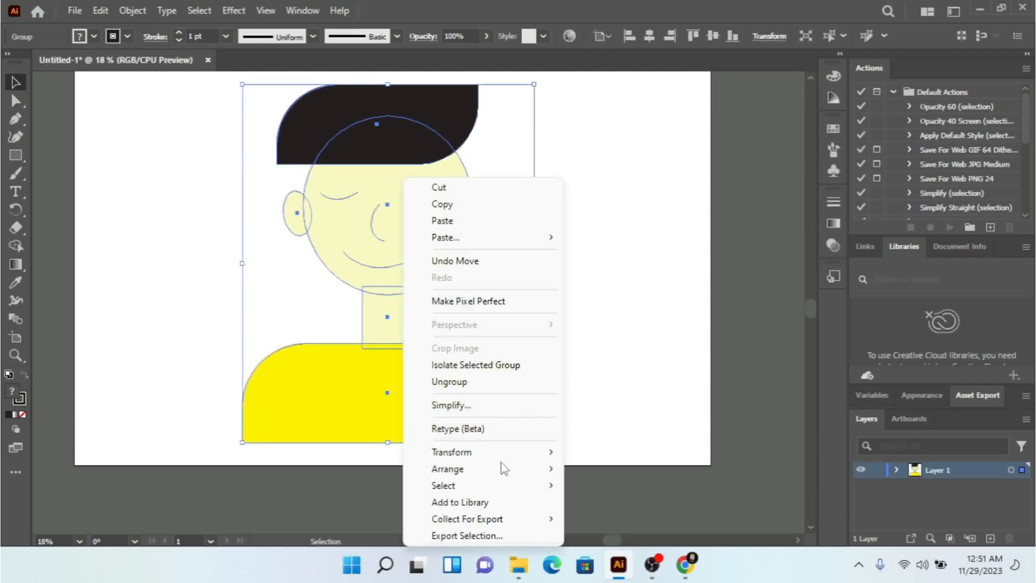
mouse_move(531, 470)
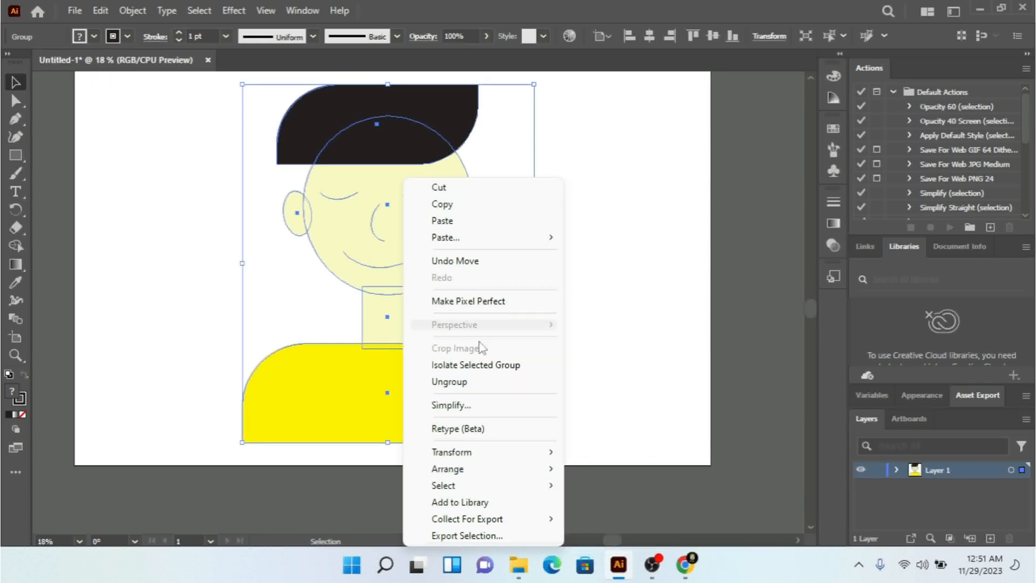
click(462, 382)
click(580, 366)
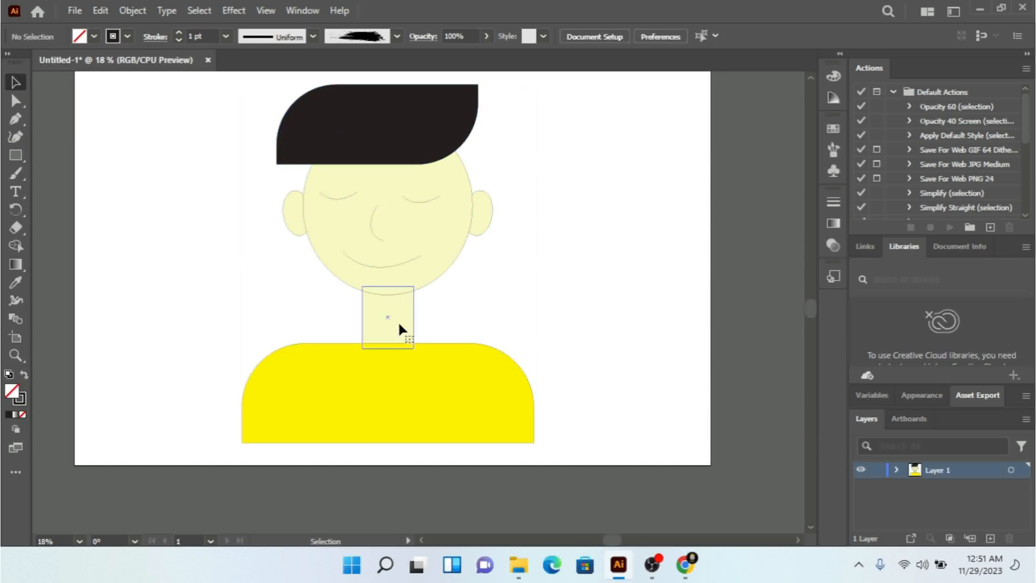
click(395, 339)
right_click(414, 351)
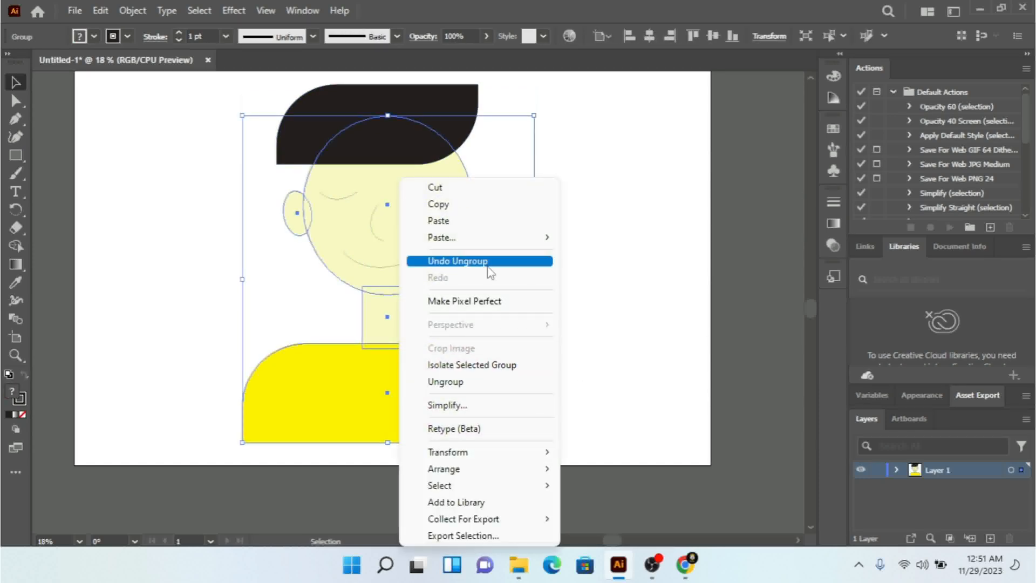
click(473, 381)
click(664, 350)
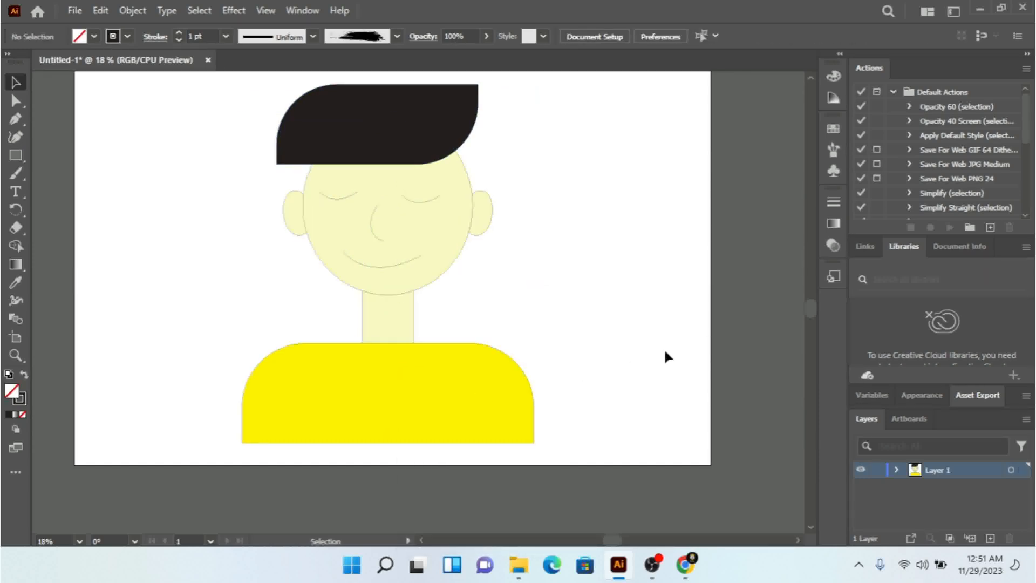
Step: Ungroup the shoulders from the head-and-neck group, and ungroup the head and neck into separate shapes
click(364, 321)
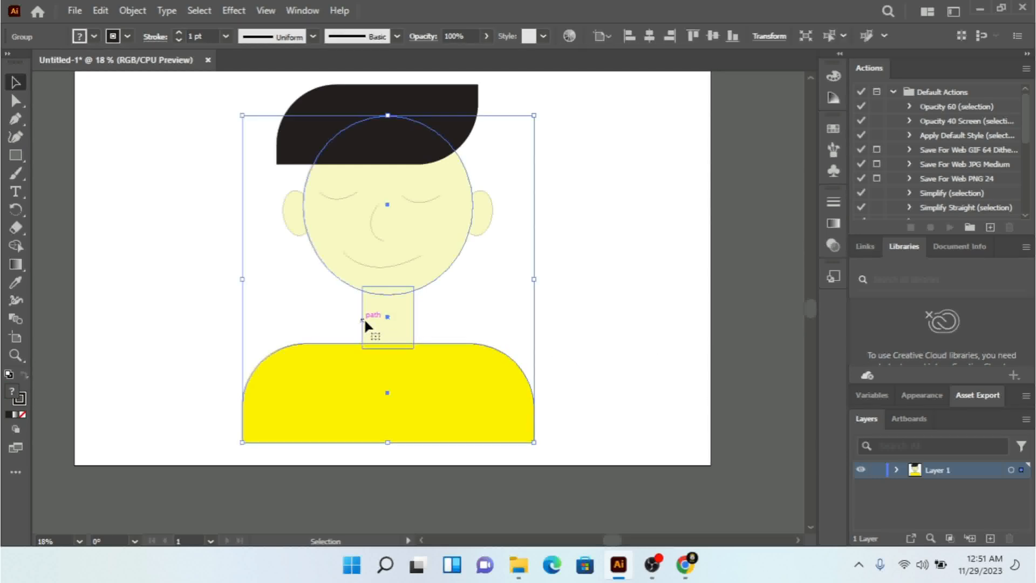
click(605, 297)
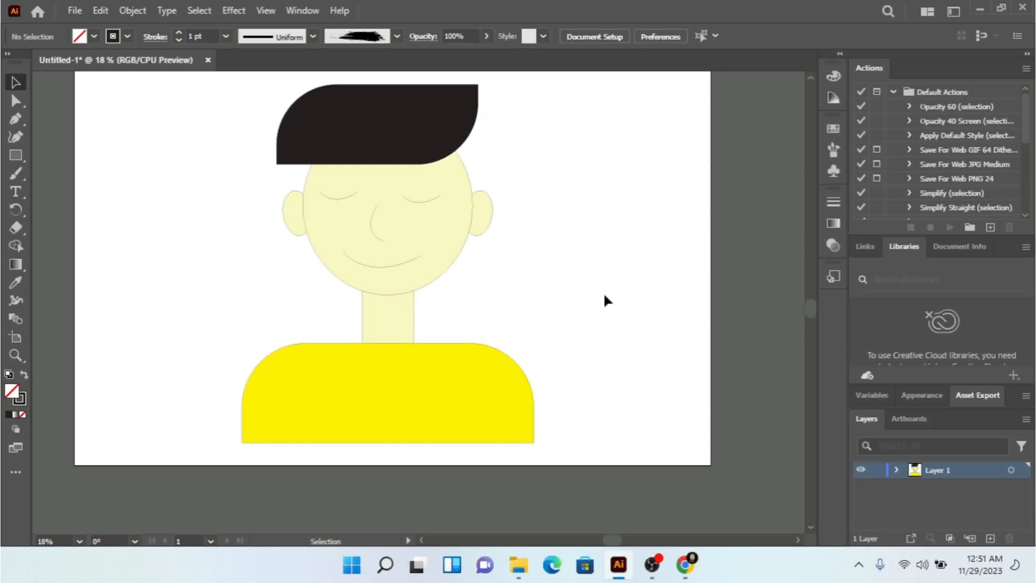
click(387, 315)
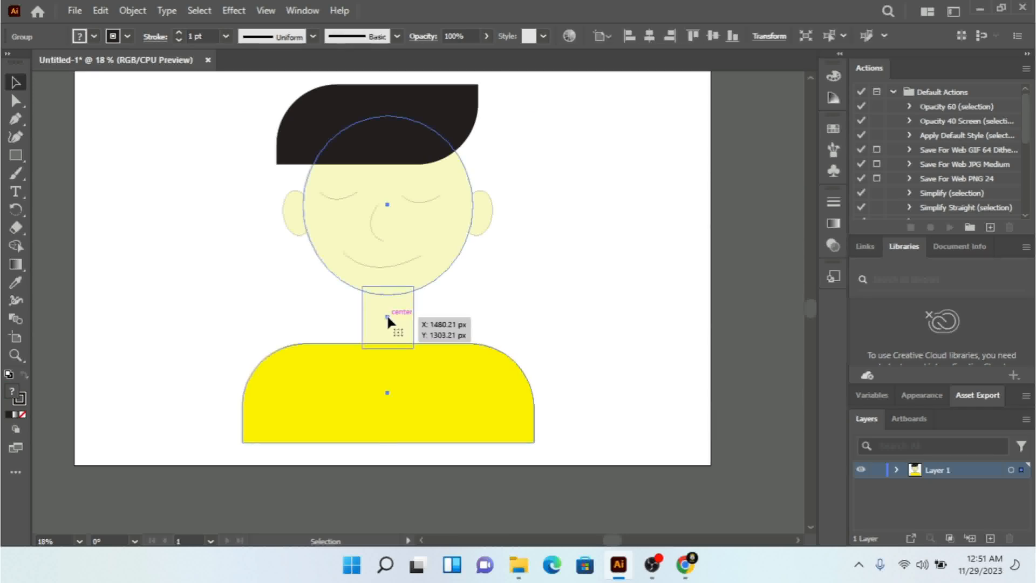
right_click(387, 316)
click(441, 381)
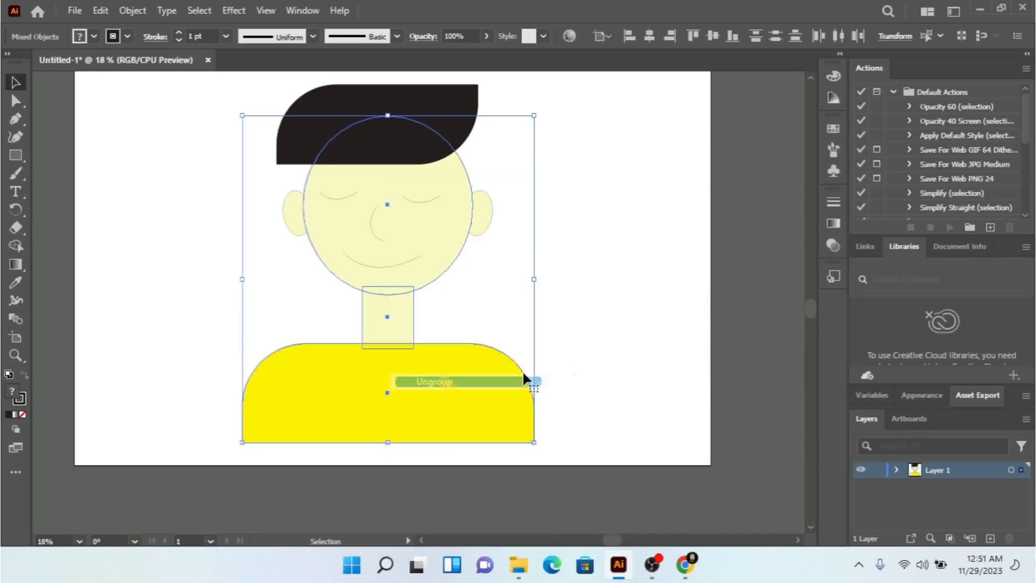
click(473, 332)
click(370, 320)
right_click(370, 322)
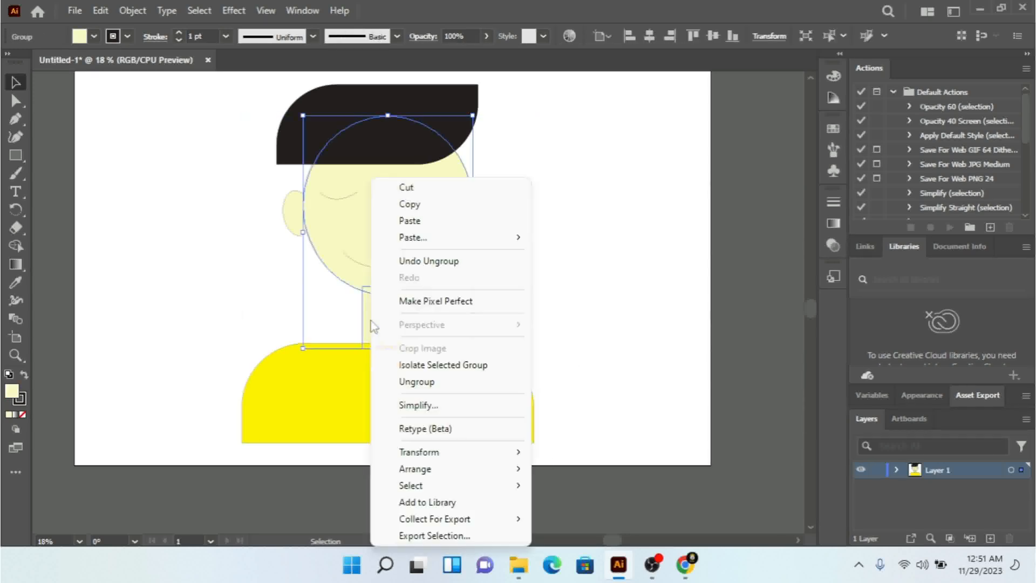
click(426, 383)
click(430, 330)
Step: Shorten the neck rectangle slightly from its lower edge and move the yellow shoulders shape straight up by 50 px
click(371, 311)
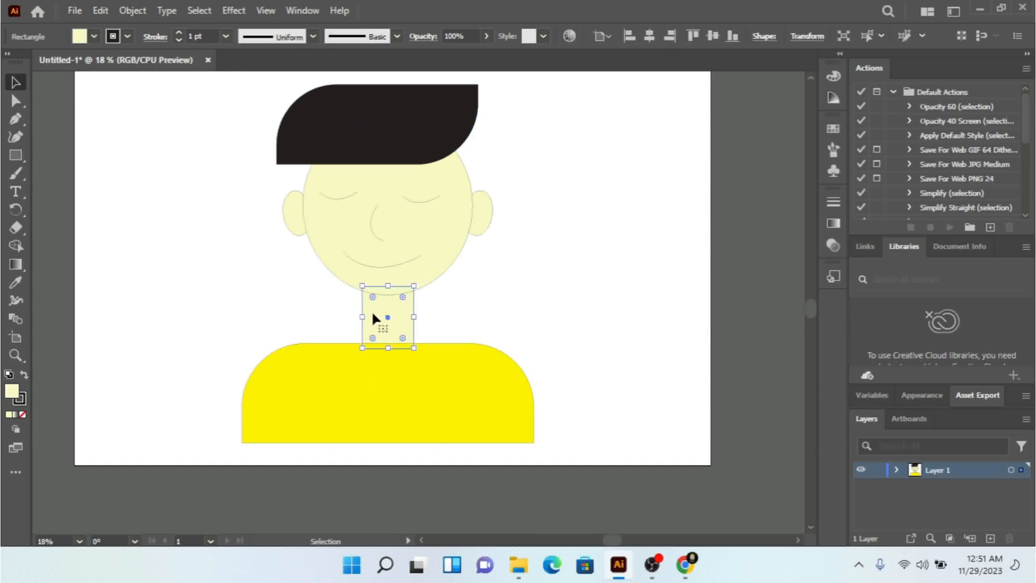
drag(391, 351, 391, 340)
click(549, 300)
drag(461, 387, 459, 376)
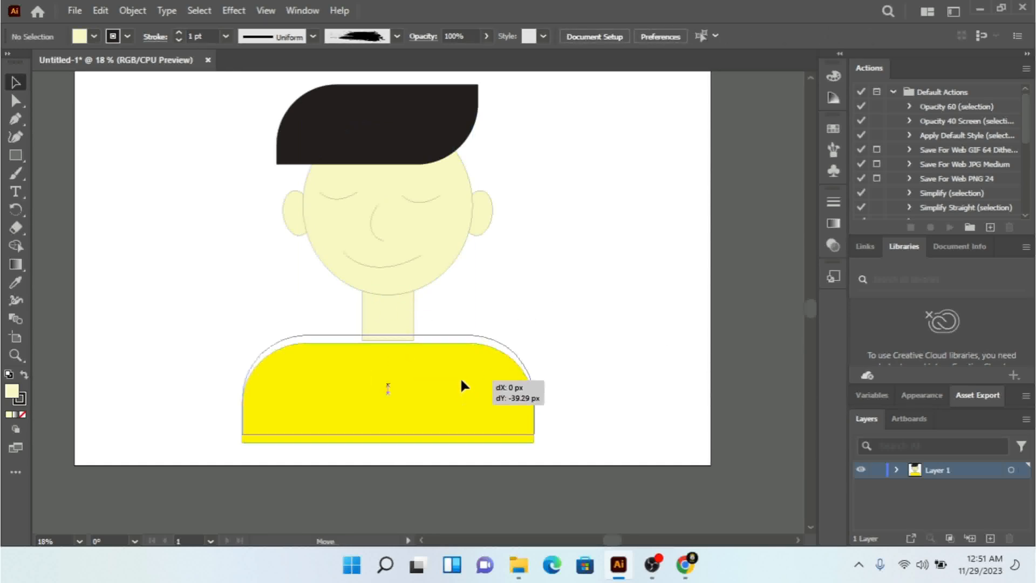
click(618, 323)
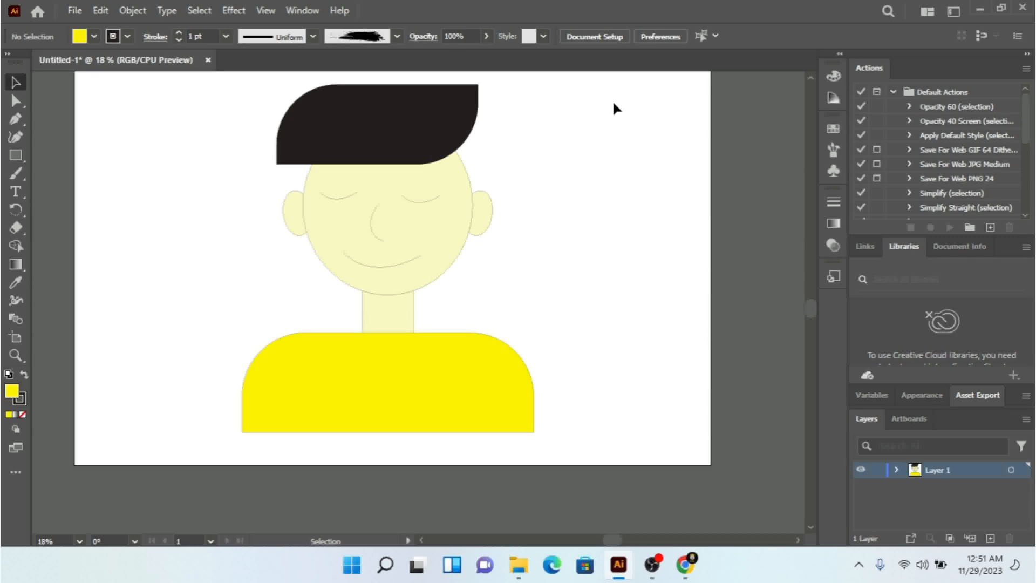
Step: Group all the parts of the character again, including the shortened neck and raised shoulders
mouse_move(614, 103)
mouse_down()
mouse_move(372, 308)
mouse_move(159, 388)
mouse_move(156, 412)
mouse_up()
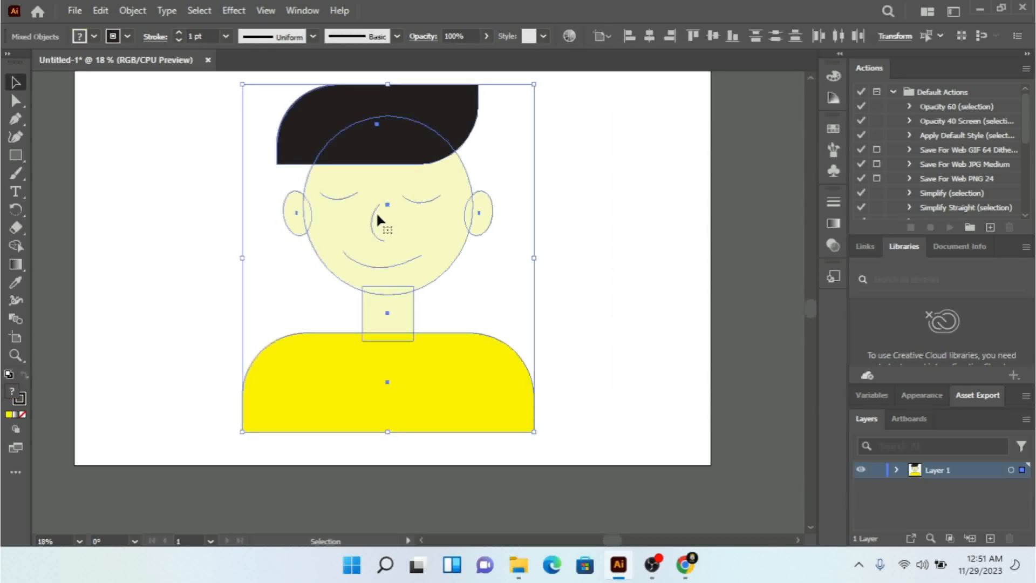
right_click(377, 212)
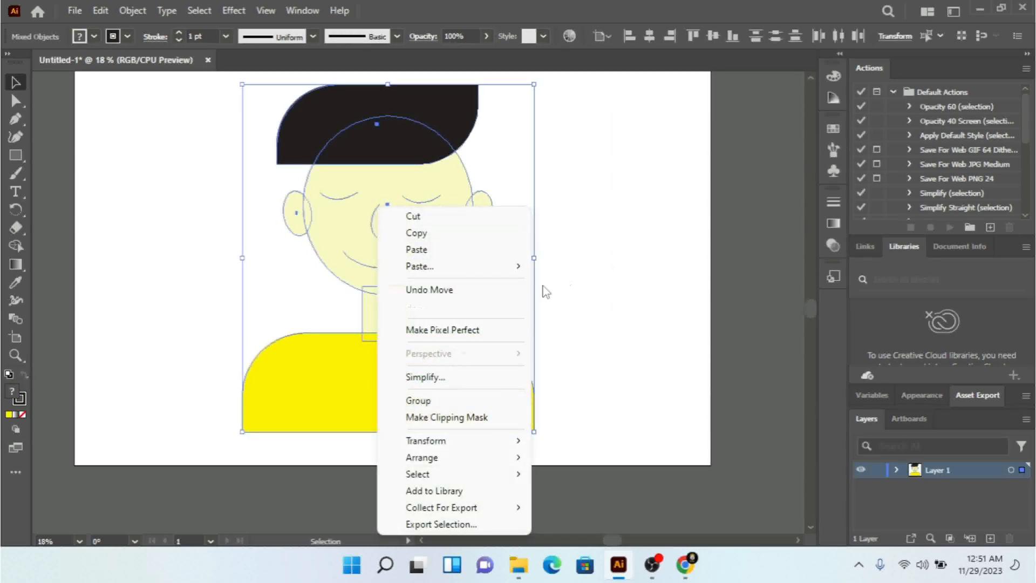
click(448, 402)
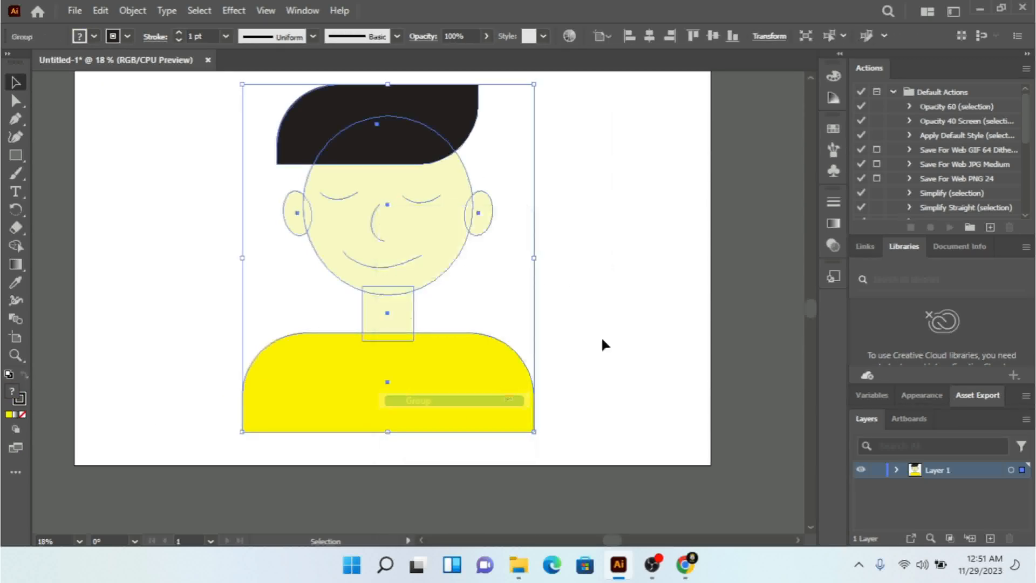
click(686, 295)
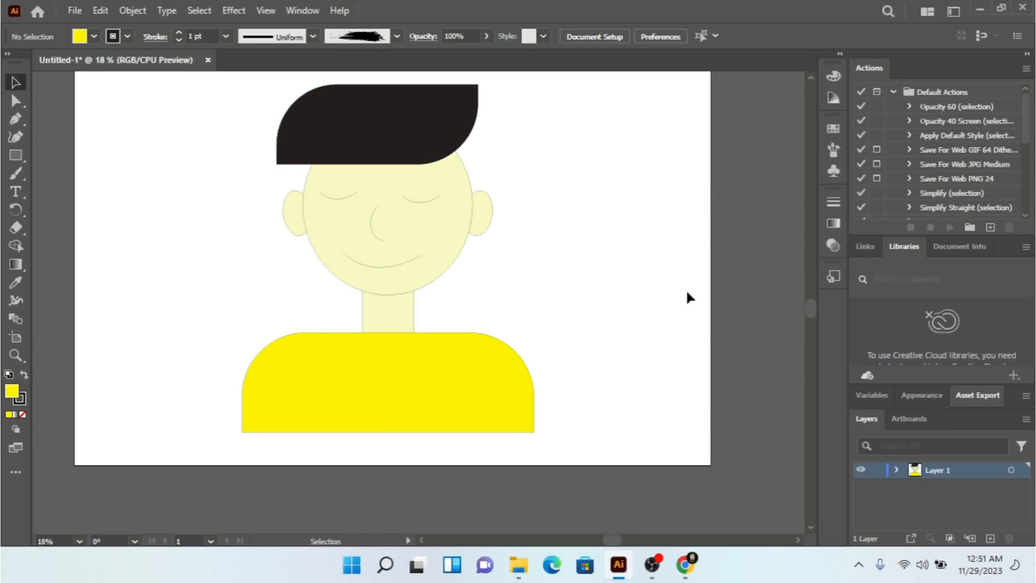